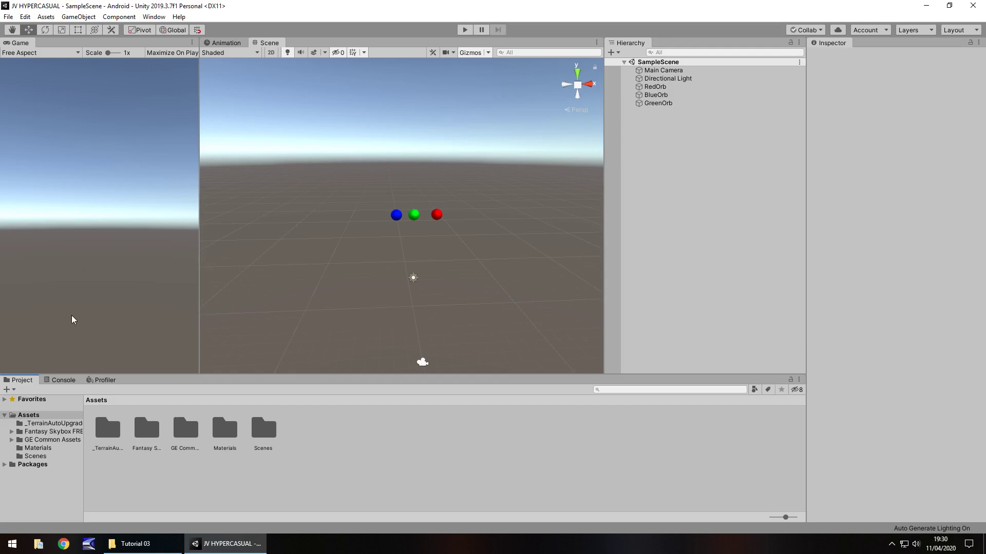
- Open the Asset Store and search it for "skybox"
key(ctrl+9)
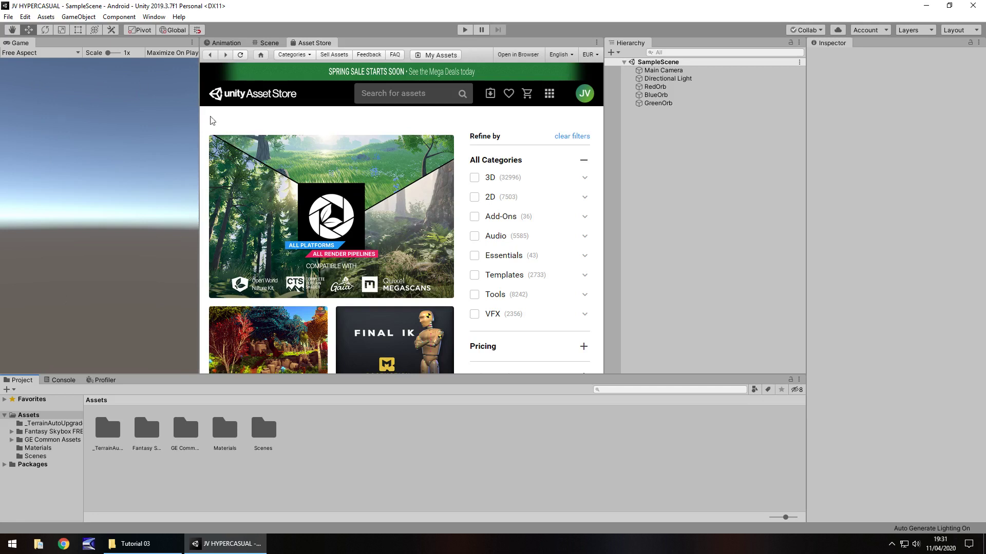
click(407, 96)
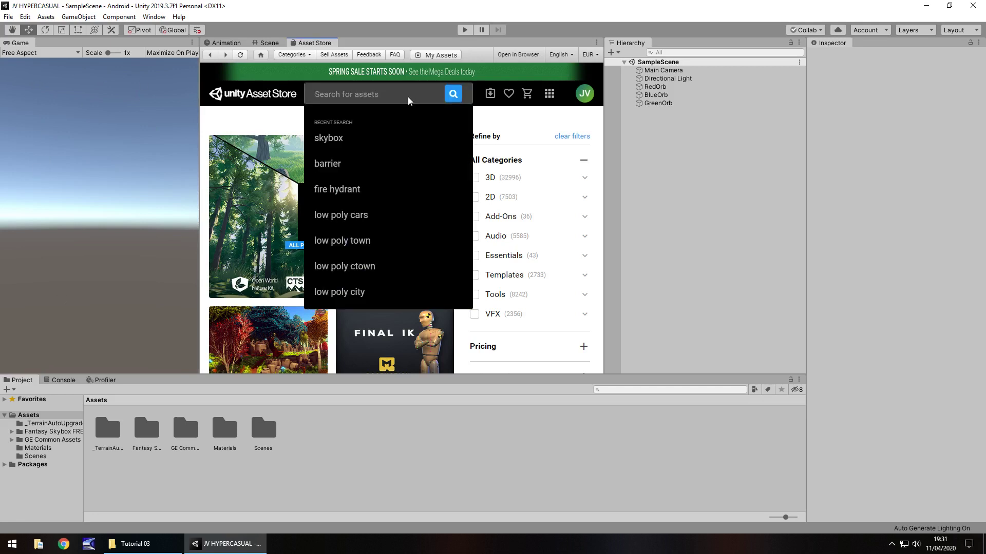
click(329, 138)
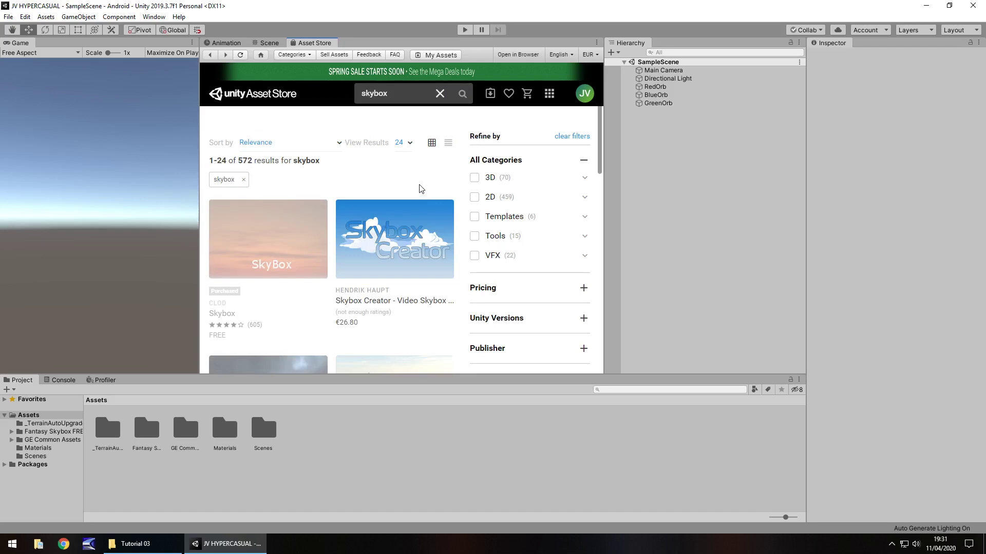
- Filter the skybox search results by price so that only Free Assets are listed
scroll(420, 188, down, 1)
scroll(420, 187, down, 4)
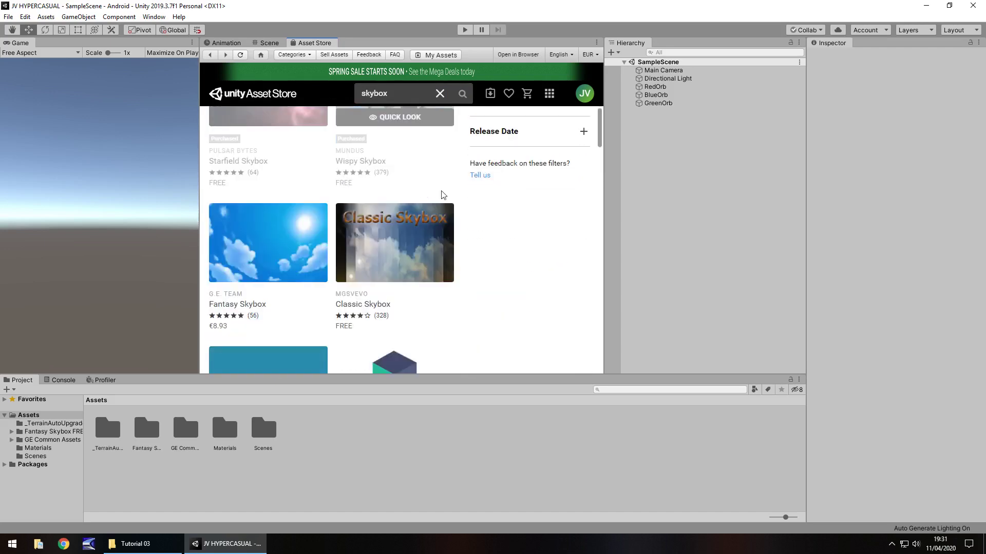
scroll(466, 193, up, 3)
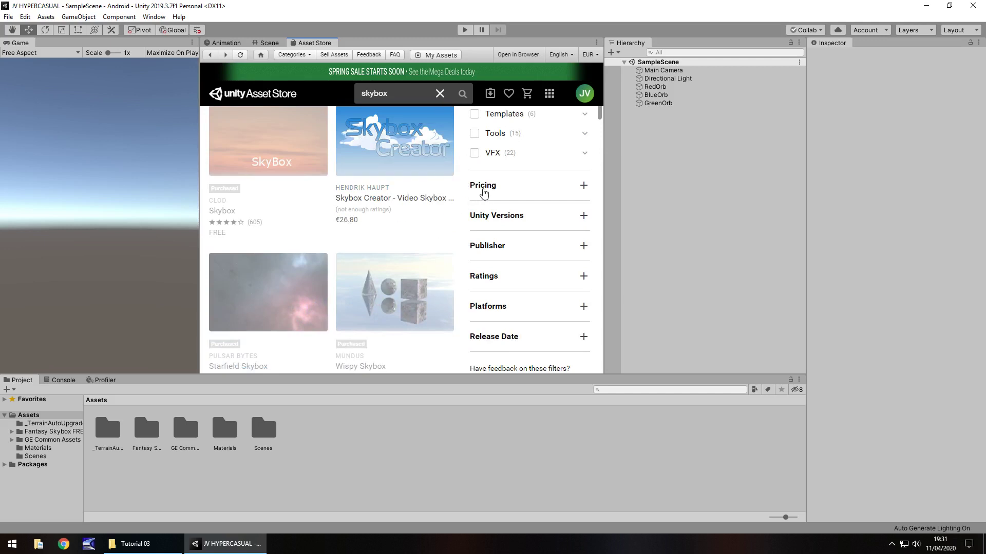
click(484, 189)
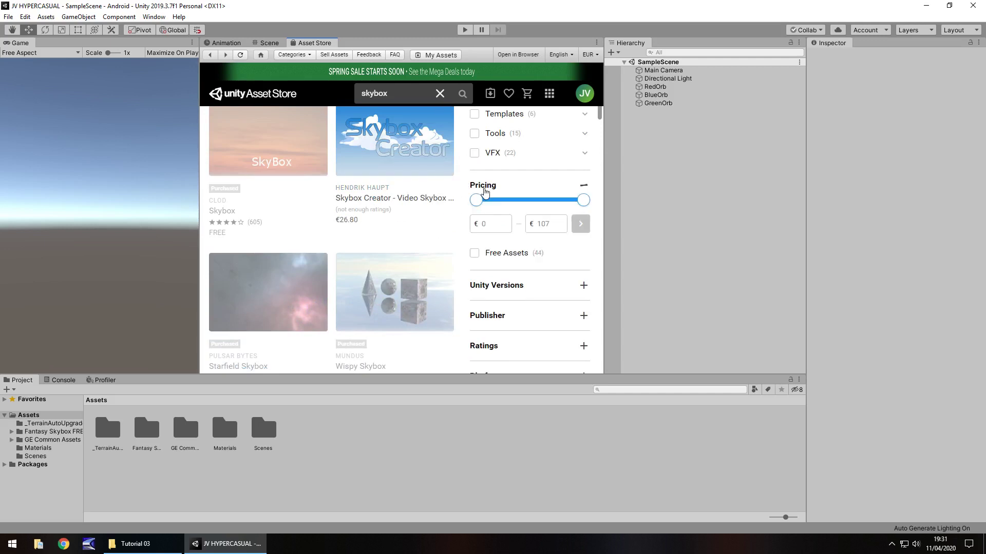
click(473, 253)
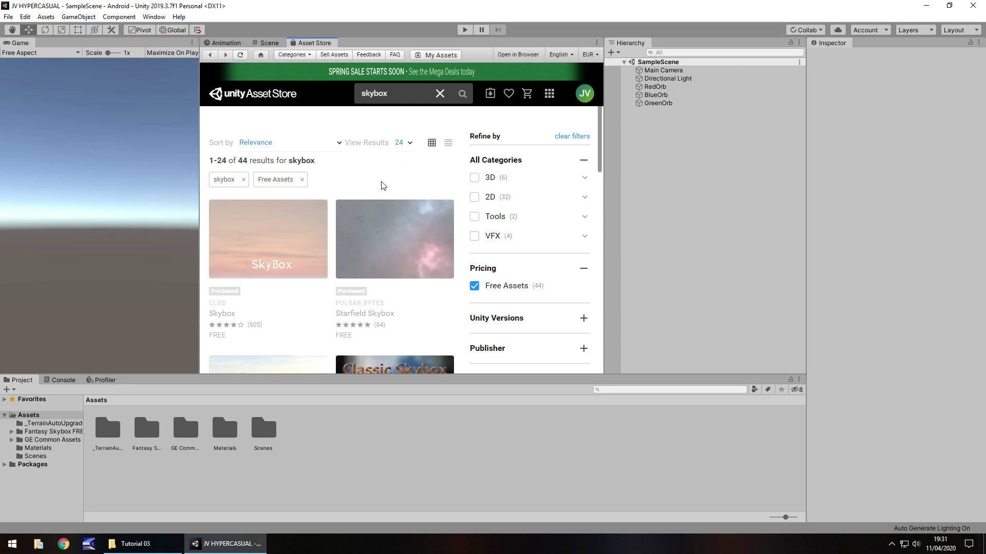
- Look through the free skybox results to find a suitable sky package, such as Fantasy Skybox FREE
scroll(382, 185, down, 6)
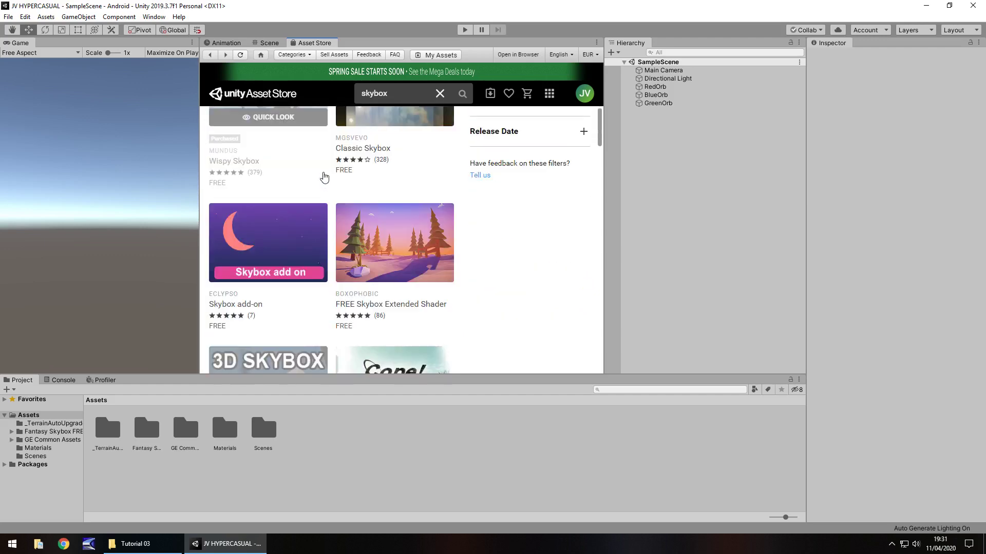
scroll(483, 253, down, 10)
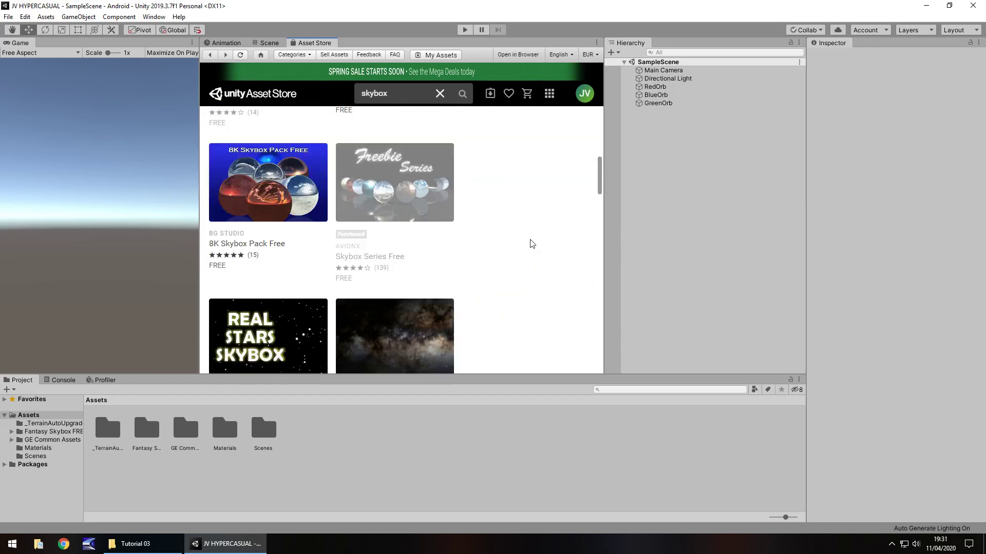
scroll(534, 243, down, 13)
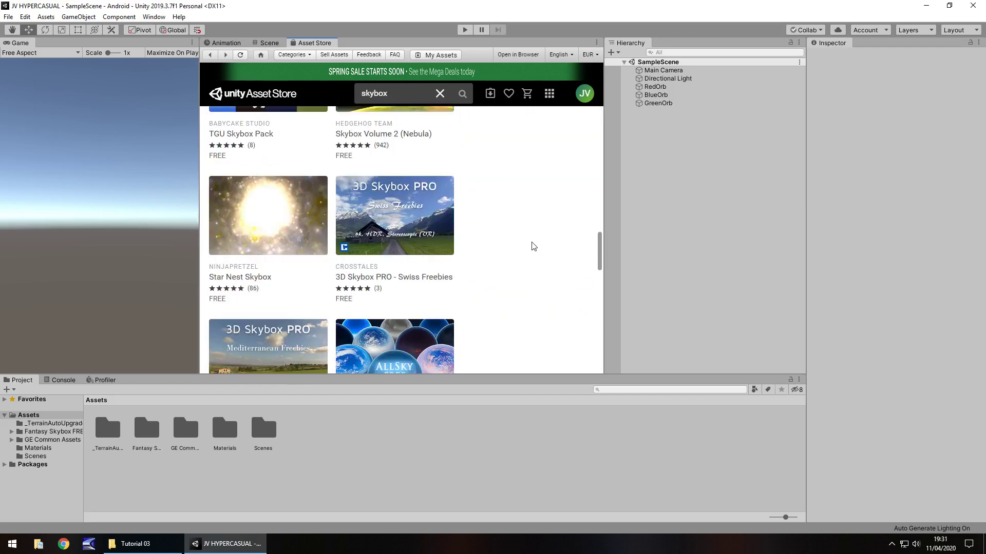
scroll(532, 246, down, 6)
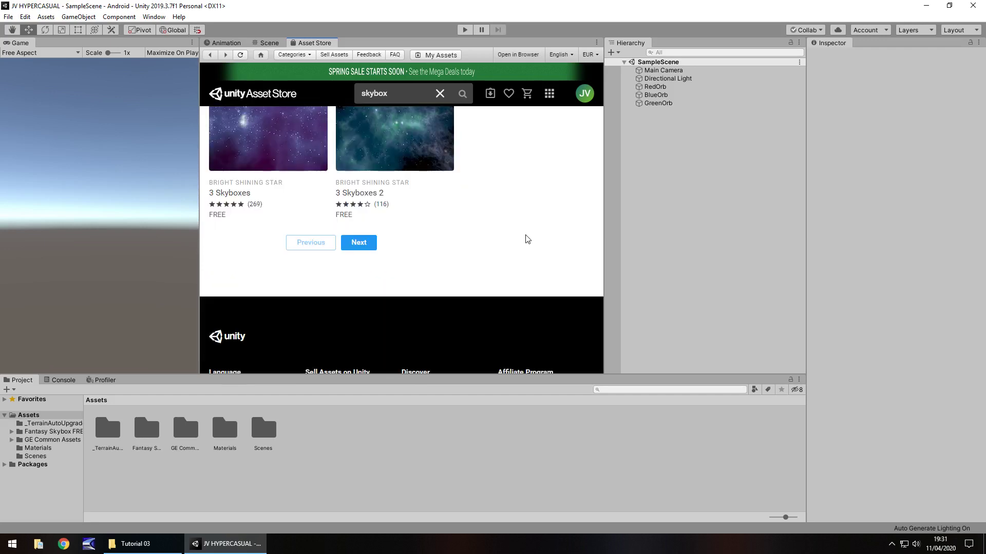
scroll(512, 231, up, 12)
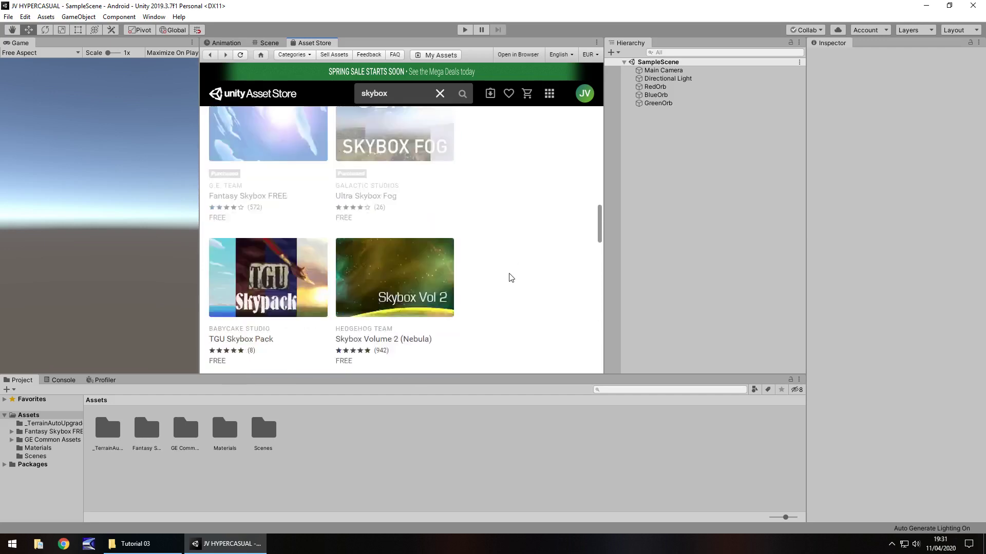
scroll(517, 275, up, 5)
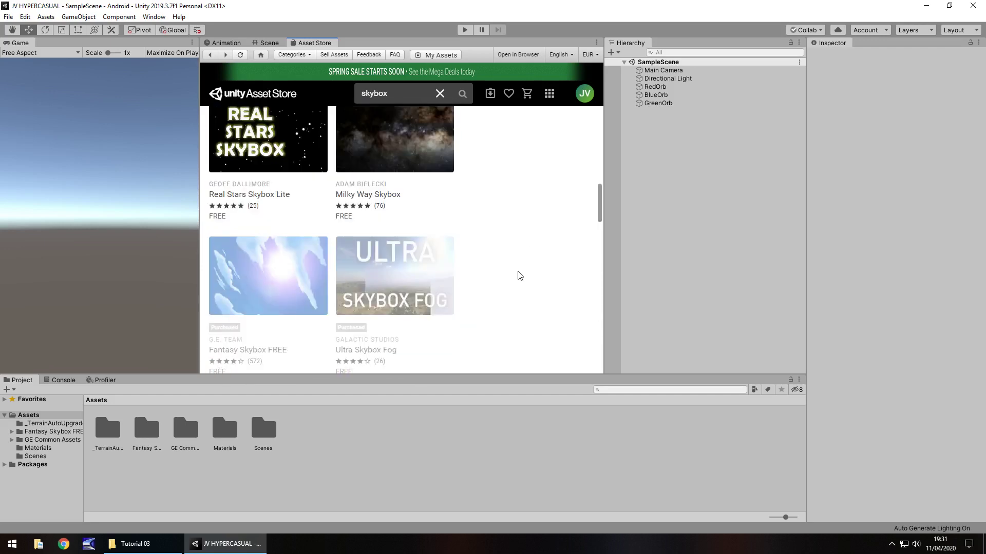
scroll(502, 286, up, 10)
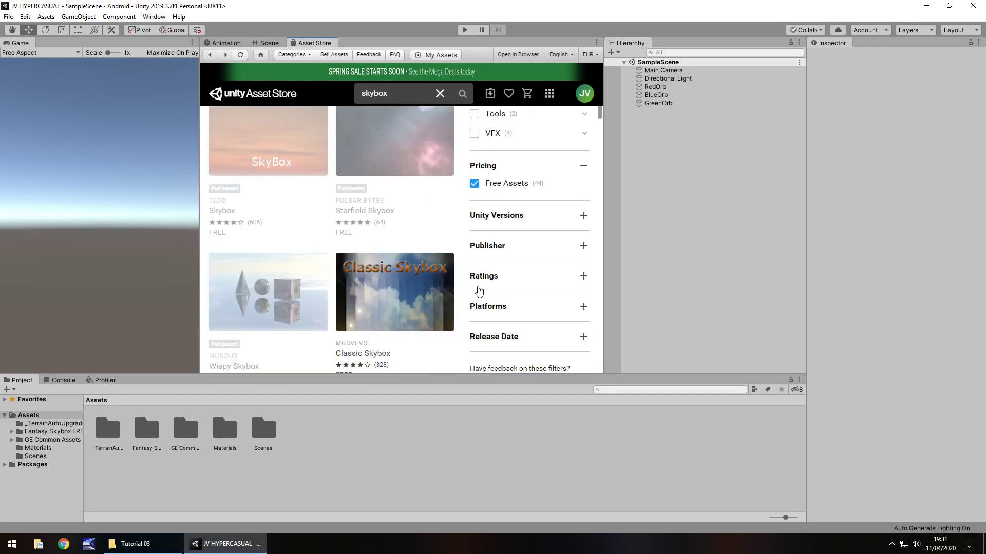
scroll(380, 200, down, 7)
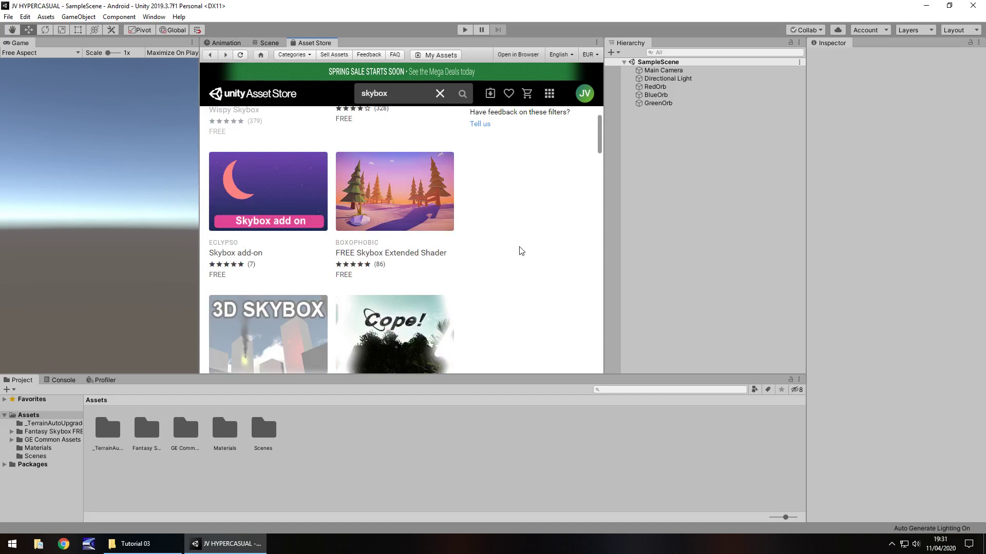
scroll(521, 250, down, 4)
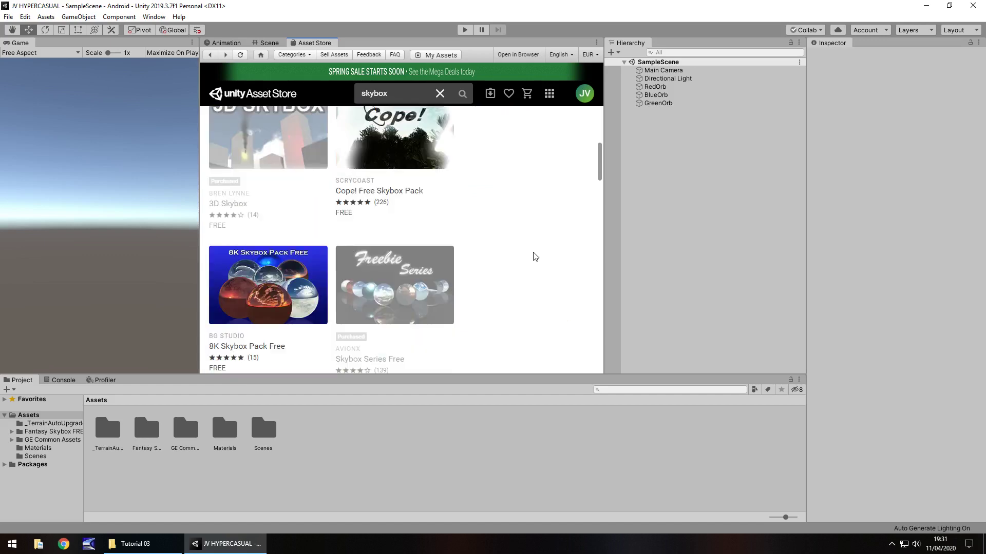
scroll(534, 257, down, 6)
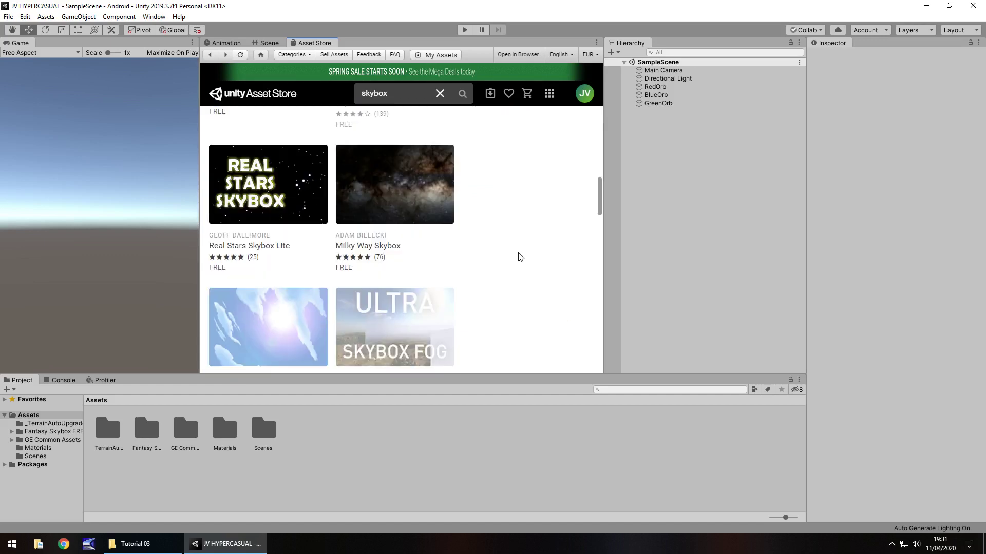
scroll(514, 259, down, 2)
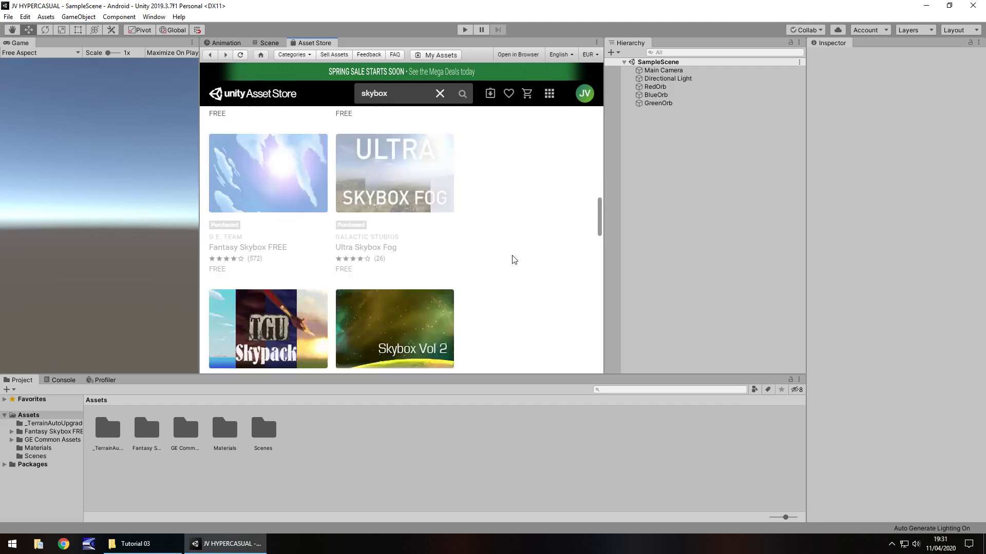
scroll(528, 261, up, 1)
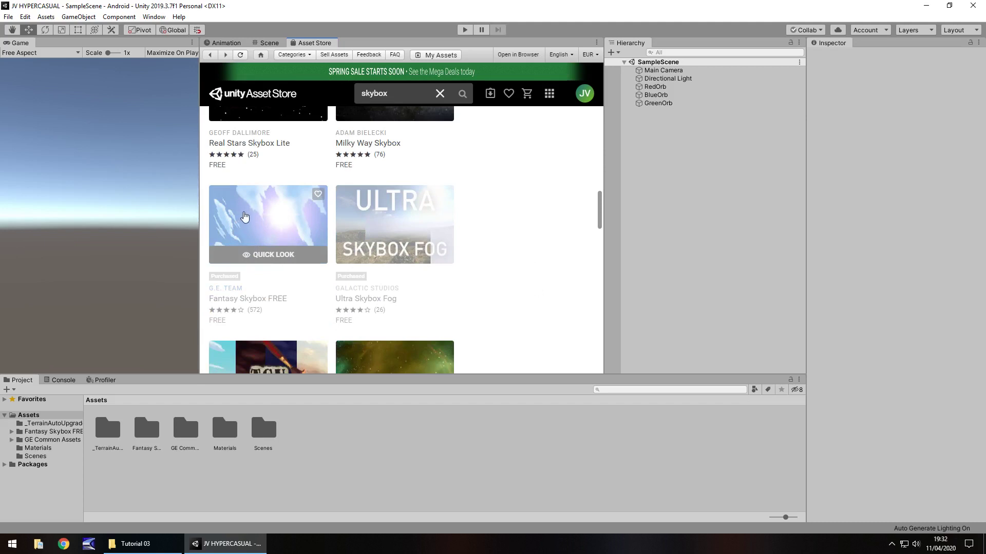
- Open the Fantasy Skybox FREE asset page and review its file size, version and import option
click(262, 207)
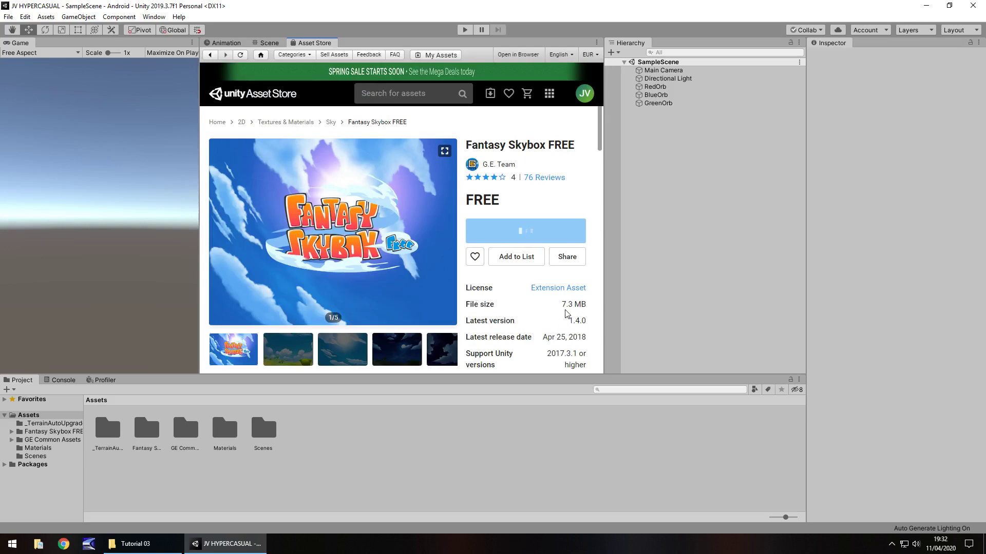
scroll(587, 226, down, 2)
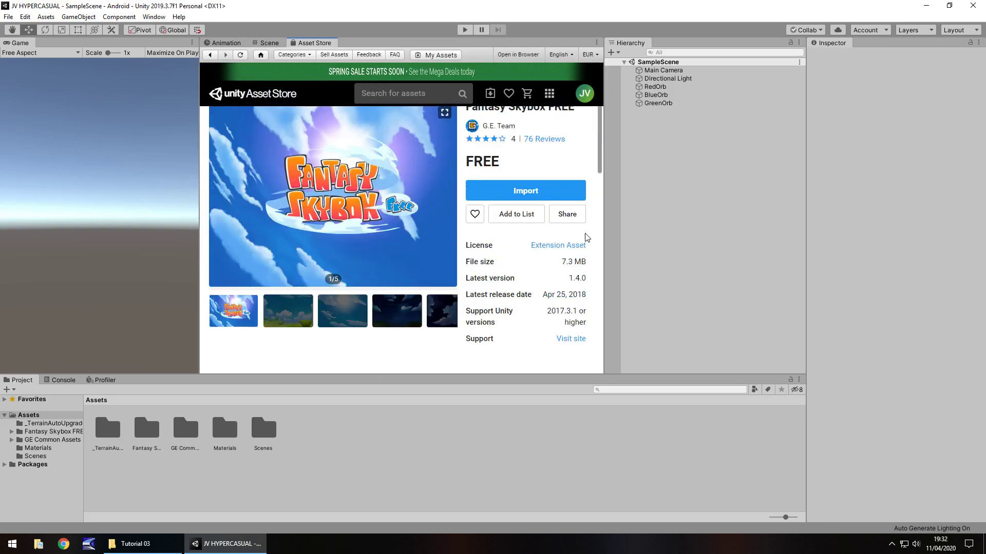
scroll(584, 237, up, 2)
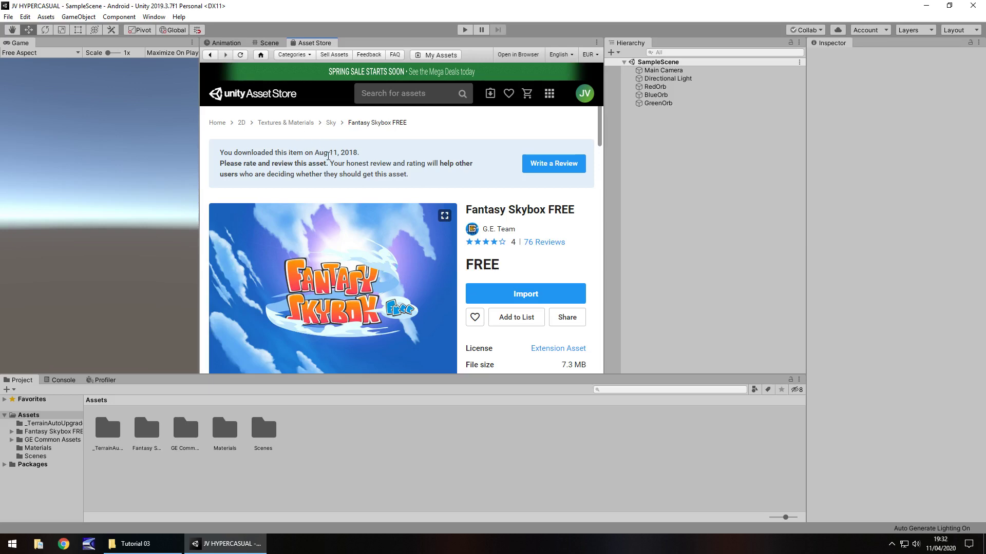
scroll(560, 252, down, 3)
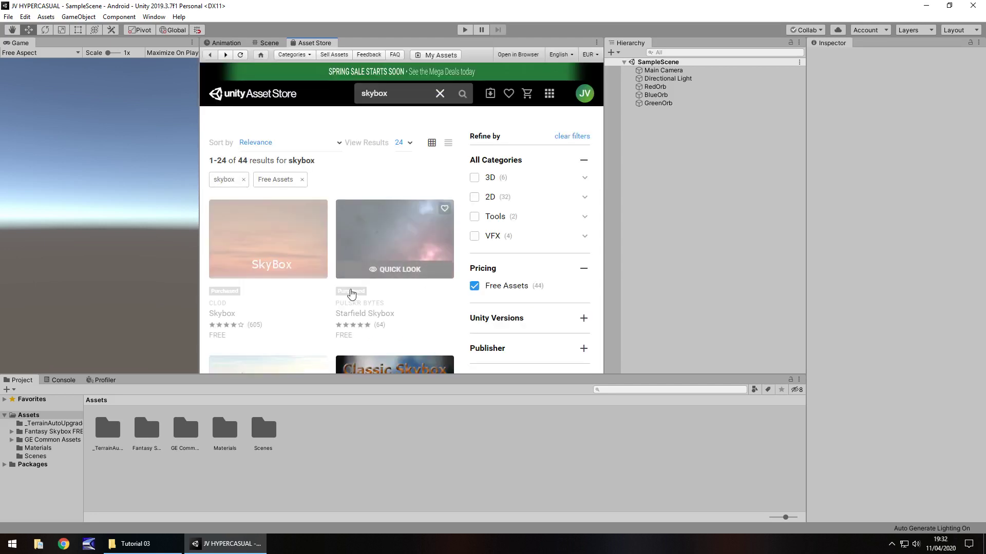
- Check the file size of the Starfield Skybox asset on its page and return to the search results
click(379, 225)
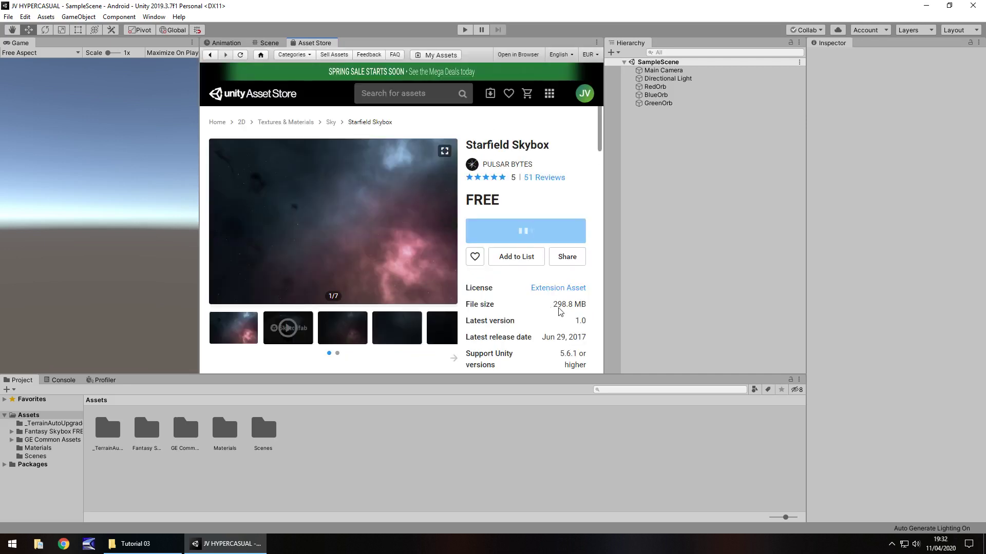
scroll(547, 267, down, 1)
scroll(548, 267, down, 1)
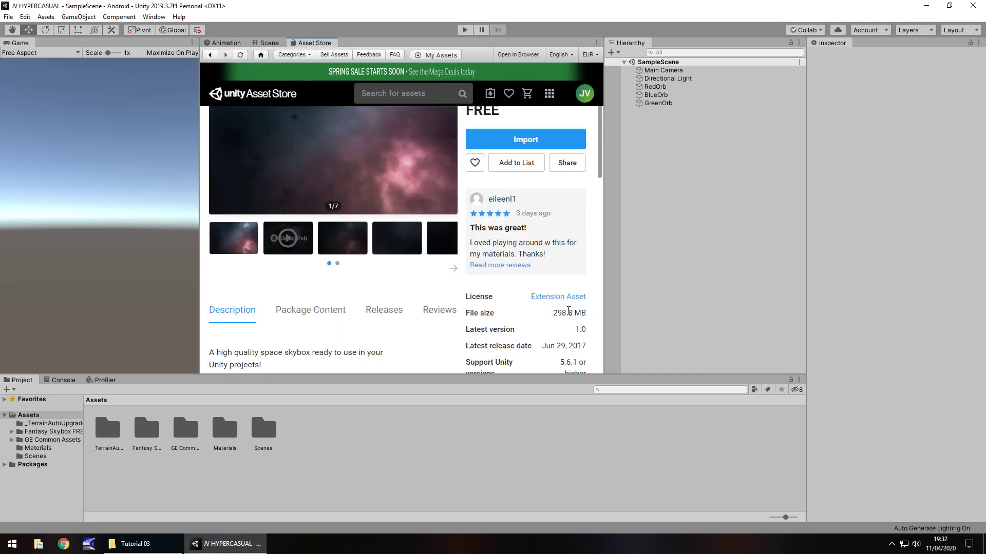
click(210, 55)
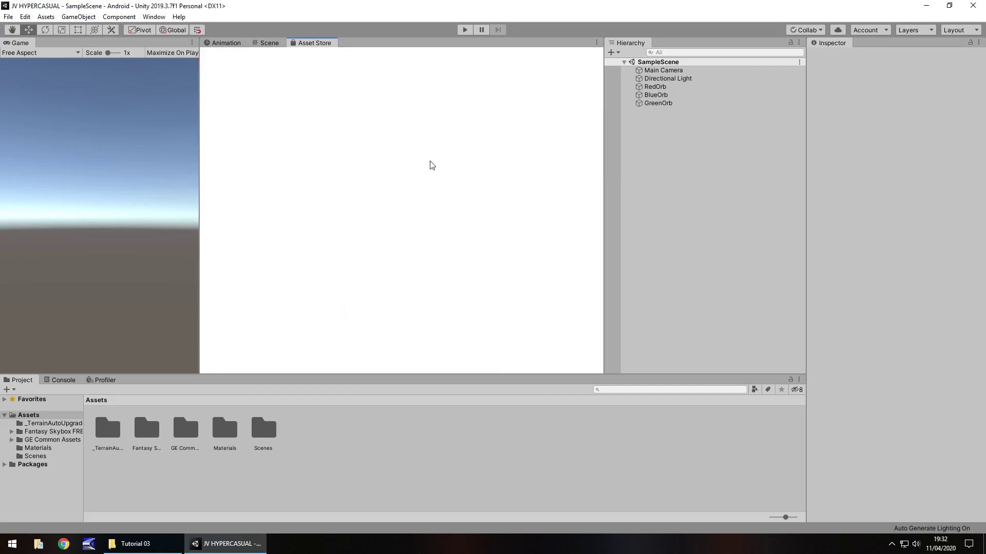
- Find Fantasy Skybox FREE in the results again and open its page at the import option
scroll(338, 228, down, 3)
scroll(334, 226, down, 12)
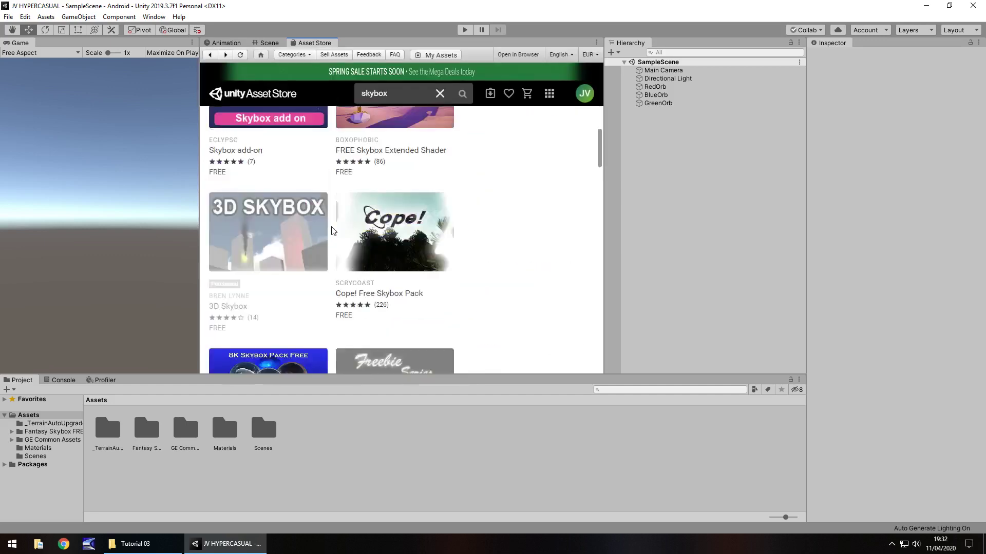
click(266, 217)
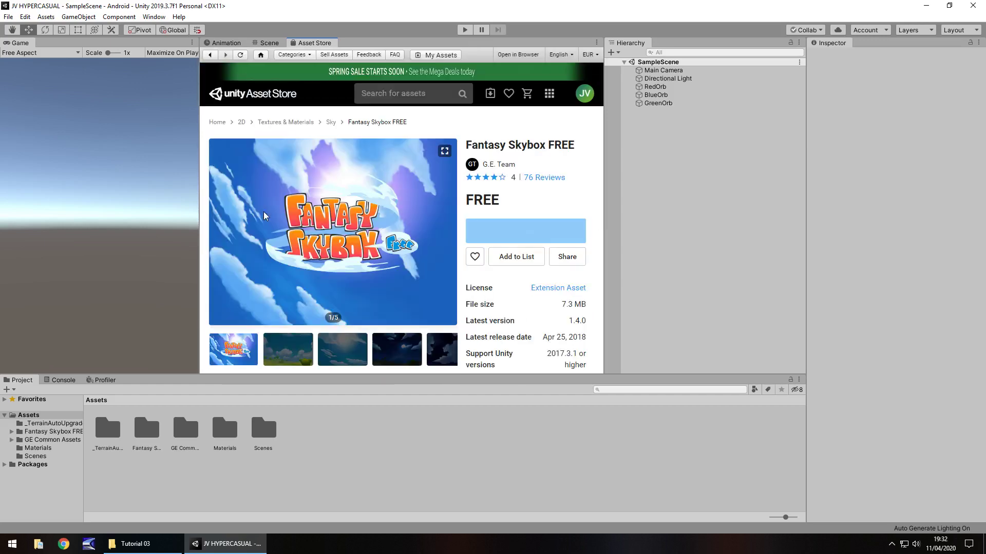
scroll(495, 186, down, 1)
click(494, 186)
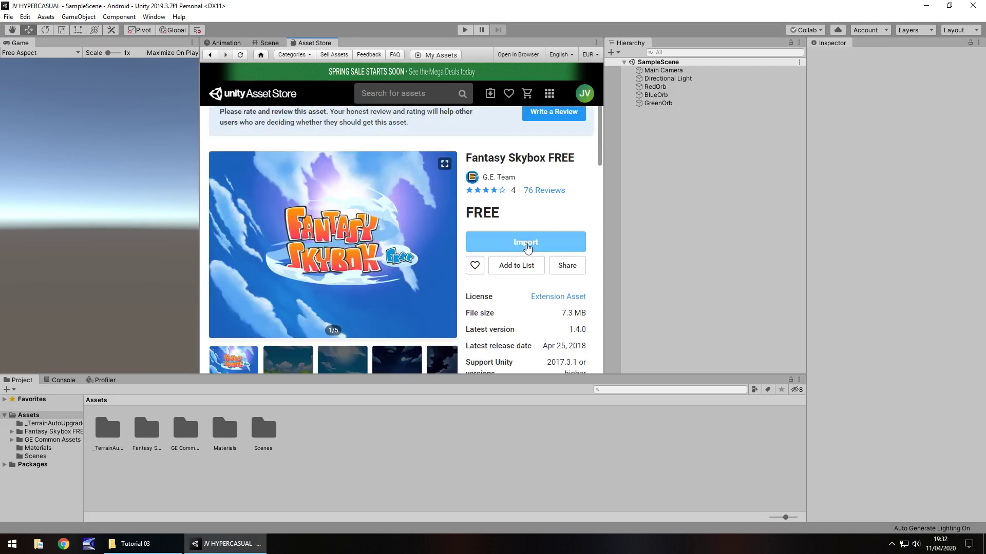
scroll(527, 250, down, 1)
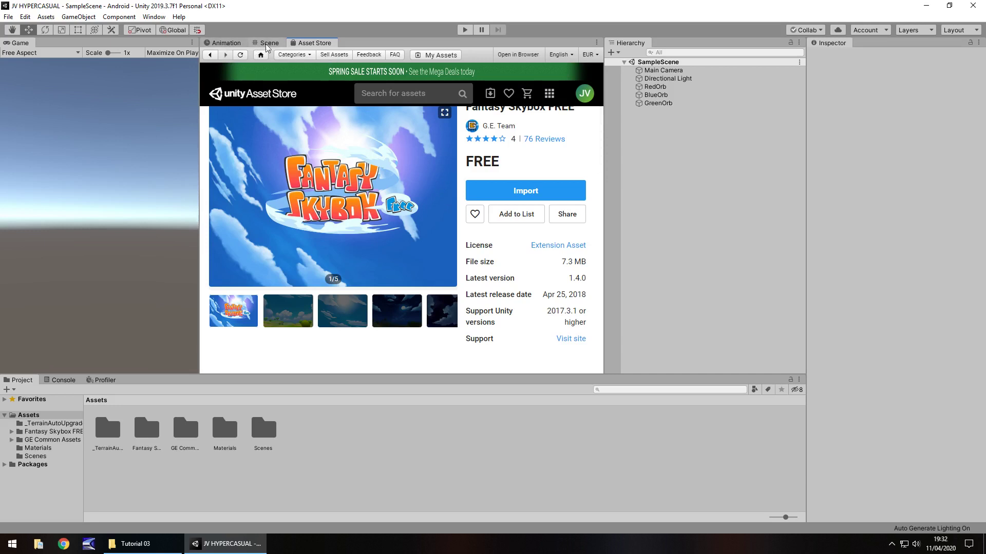
- Bring up the Scene view and place it ahead of the Animation view
drag(276, 46, 215, 47)
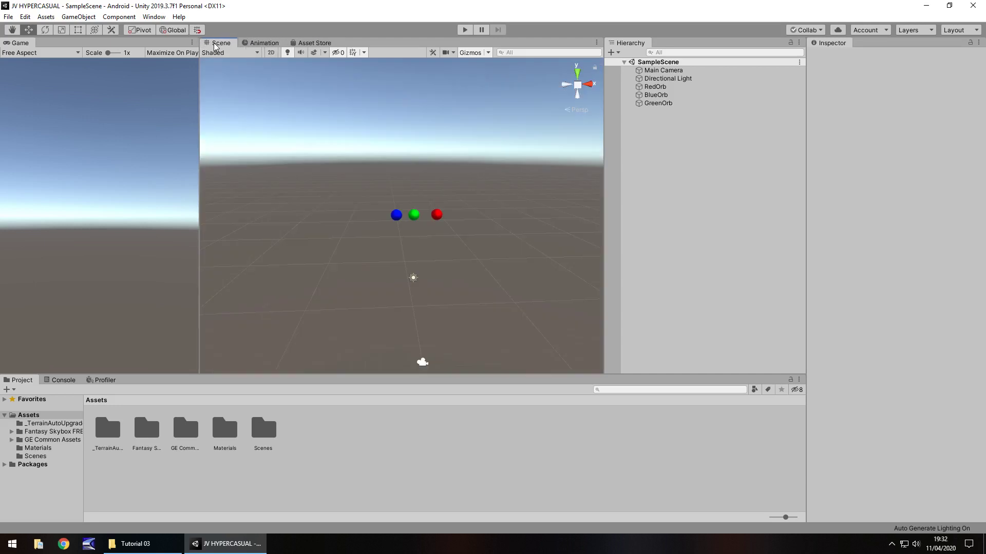
click(254, 477)
- Expand the GE Common Assets folder and examine the contents of its Scripts, Sprites and Sounds subfolders
double_click(185, 432)
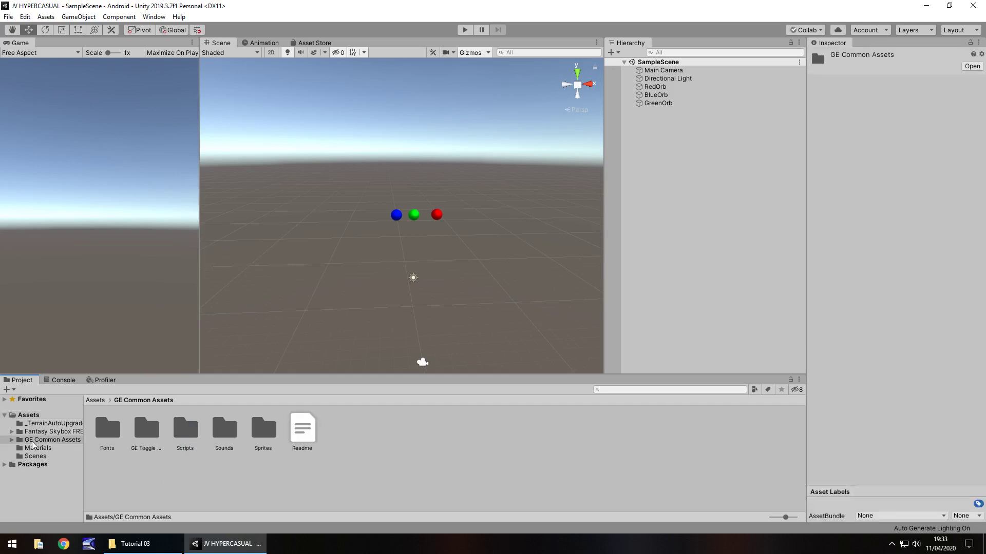
click(11, 439)
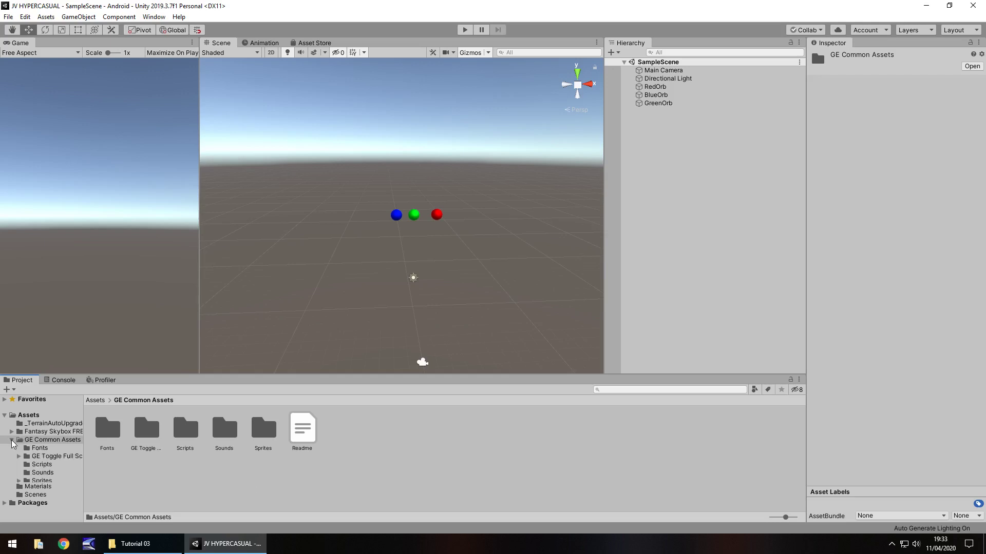
click(46, 473)
click(42, 465)
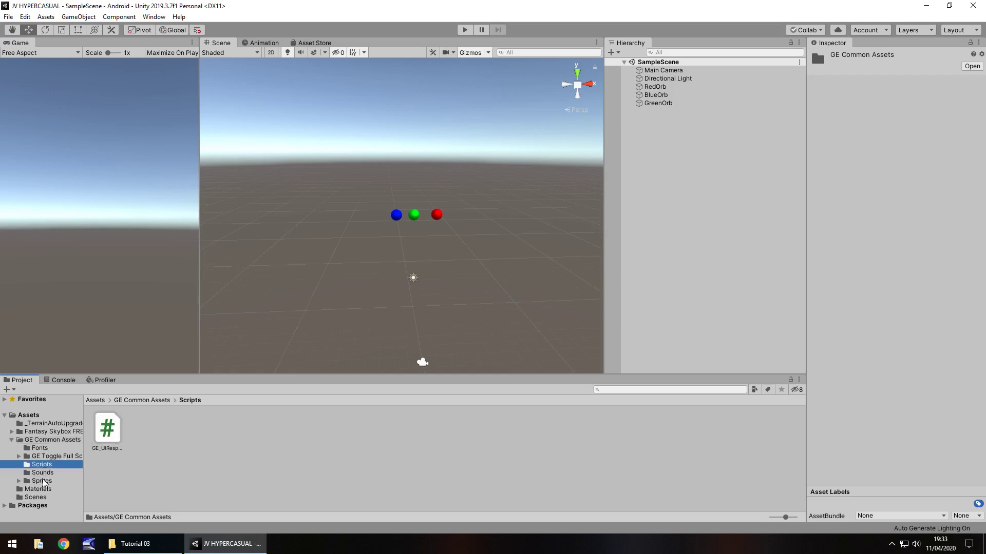
click(44, 481)
click(45, 473)
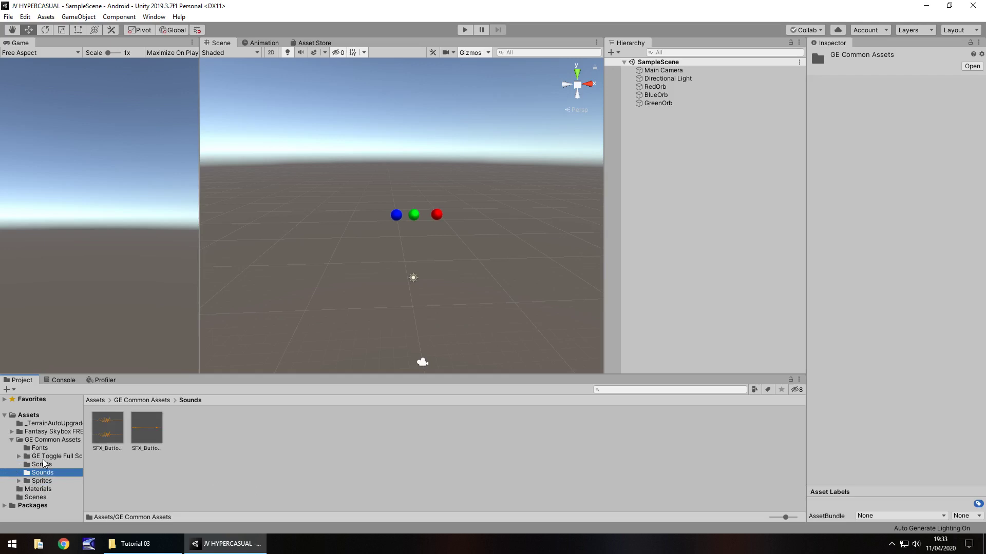
- Collapse the GE Common Assets folder and open the Materials folder inside Fantasy Skybox FREE
click(53, 432)
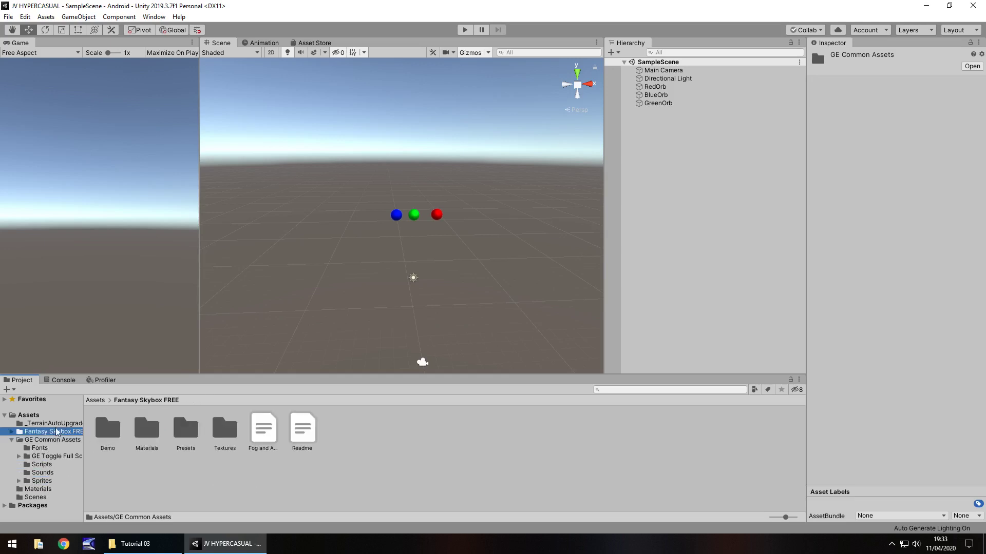
click(12, 440)
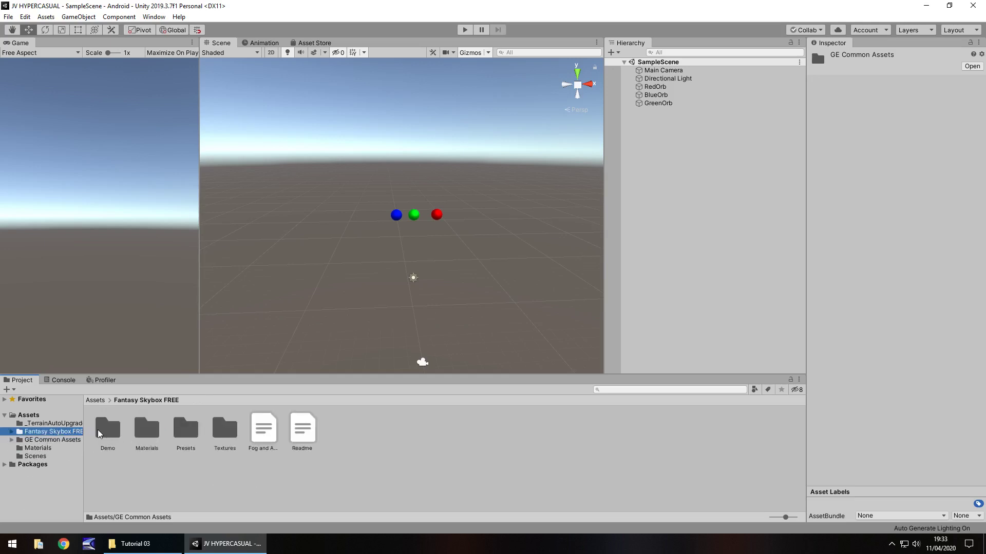
double_click(144, 437)
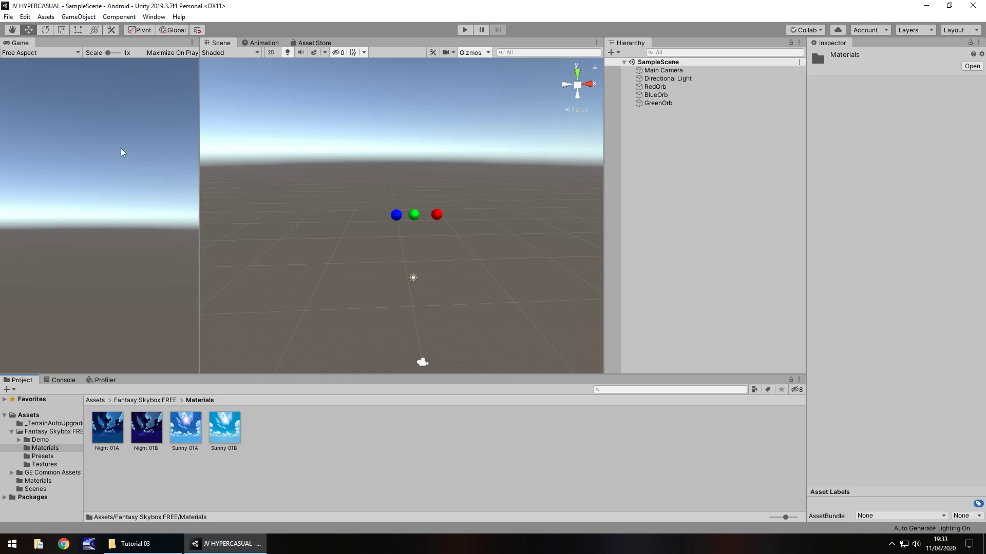
- Open the Lighting settings and bring up the list of materials available for the scene's skybox
click(154, 18)
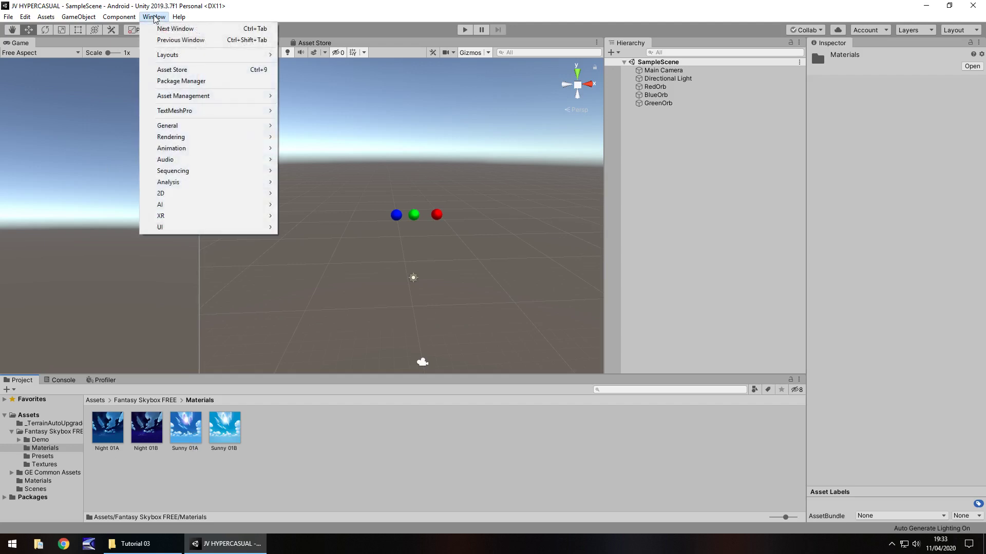
mouse_move(194, 138)
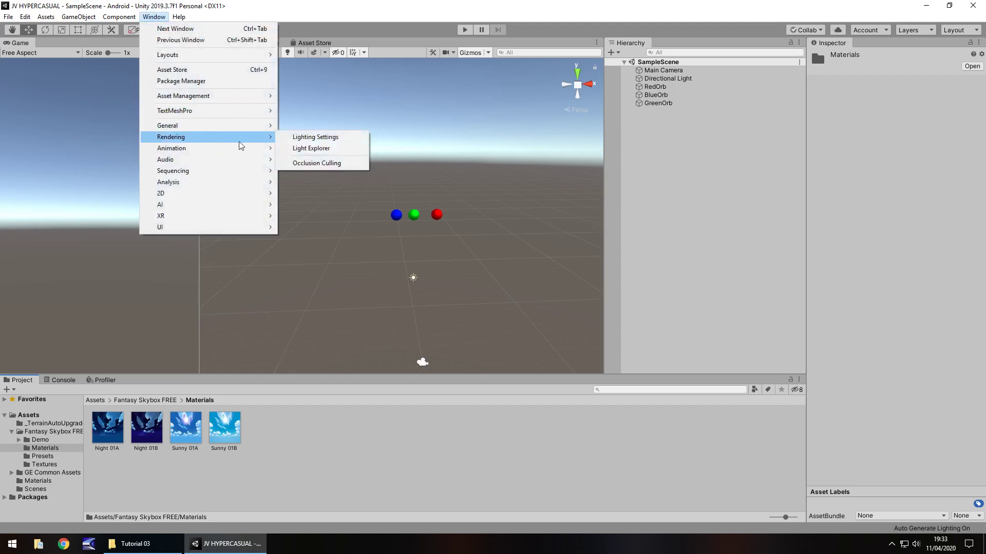
click(315, 137)
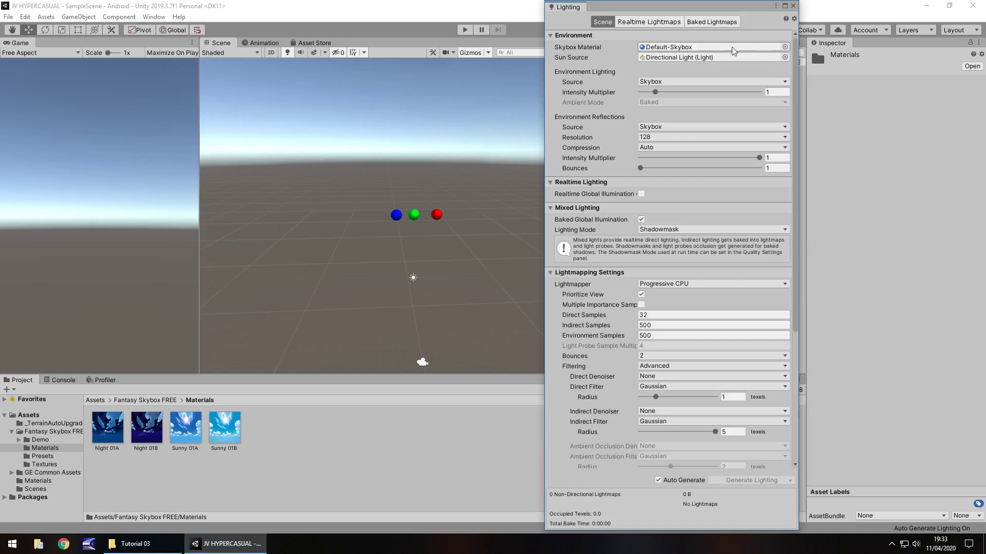
click(785, 47)
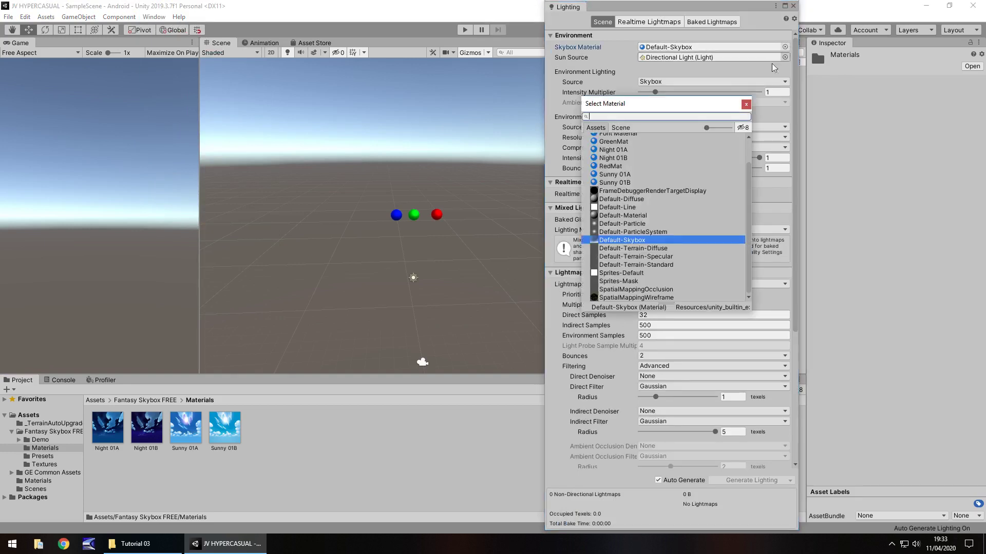
scroll(667, 222, up, 2)
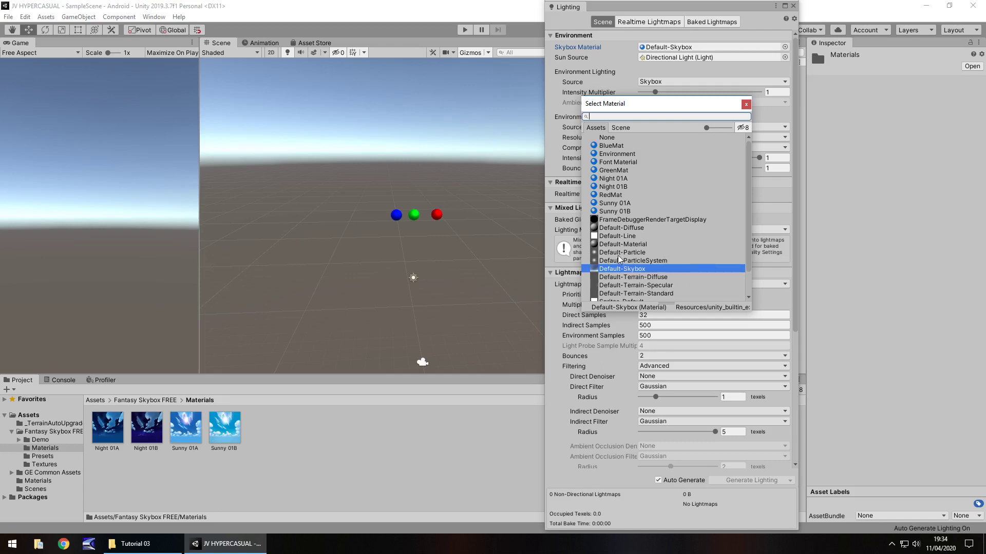
- Try BlueMat, Environment, Night 01B, Night 01A and Sunny 01A as the scene's skybox material
click(611, 146)
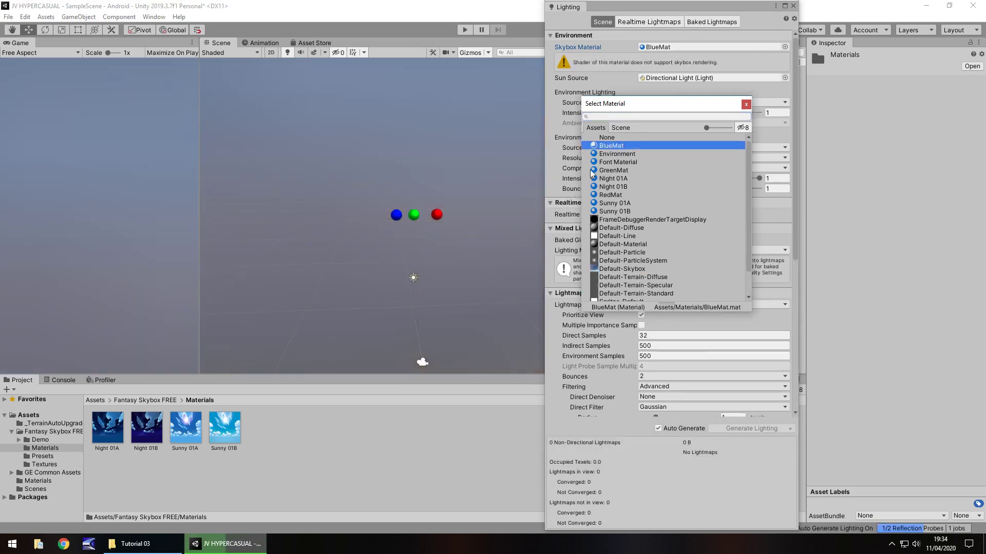
click(617, 155)
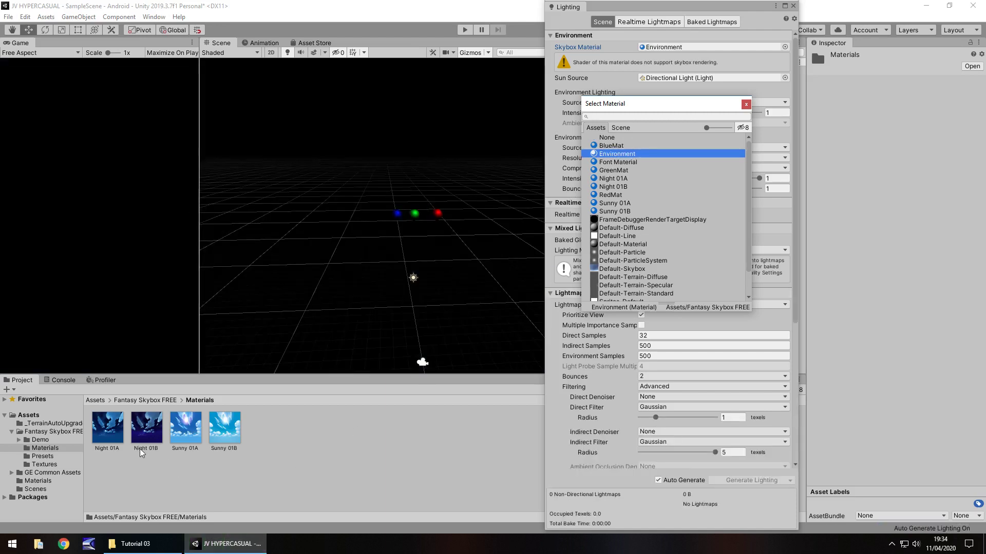
click(623, 188)
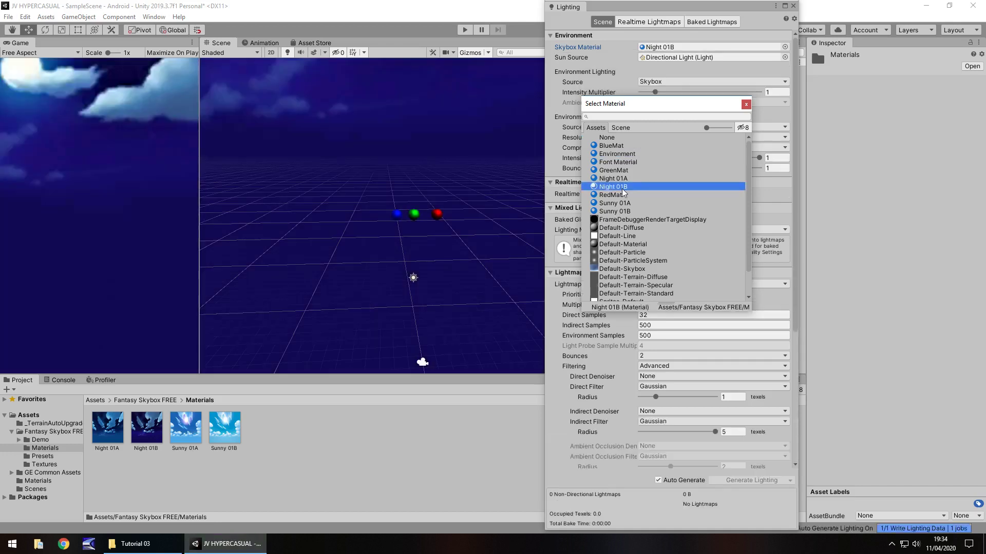
click(622, 179)
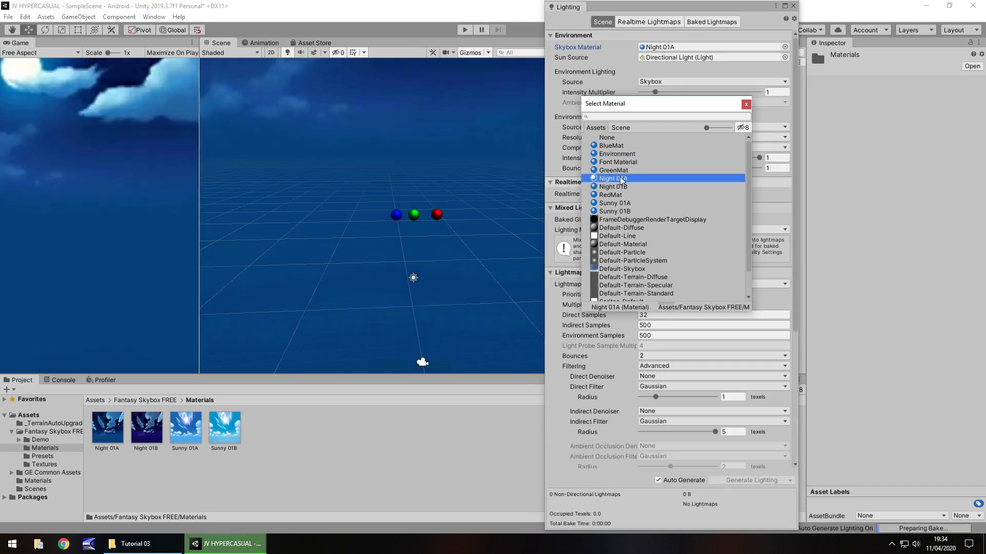
click(625, 188)
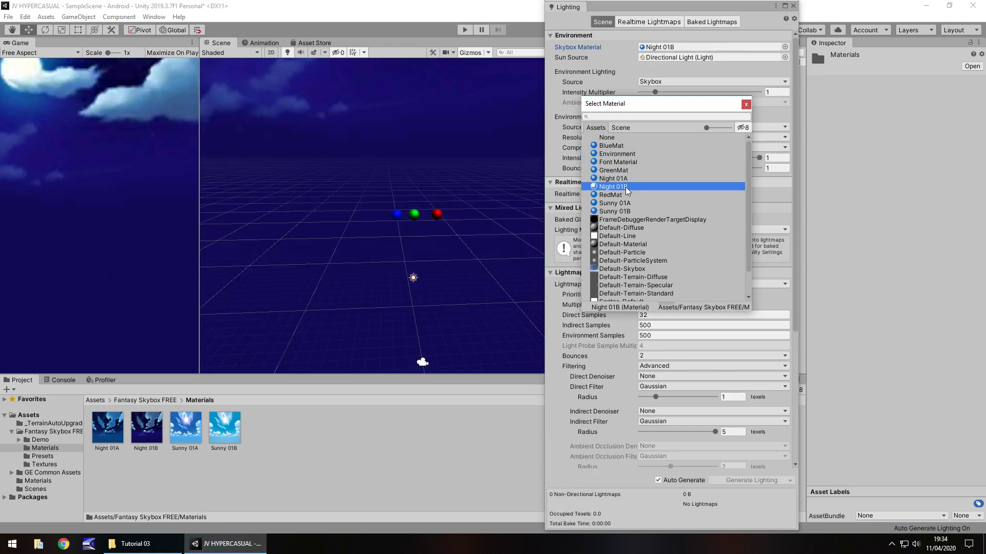
click(623, 203)
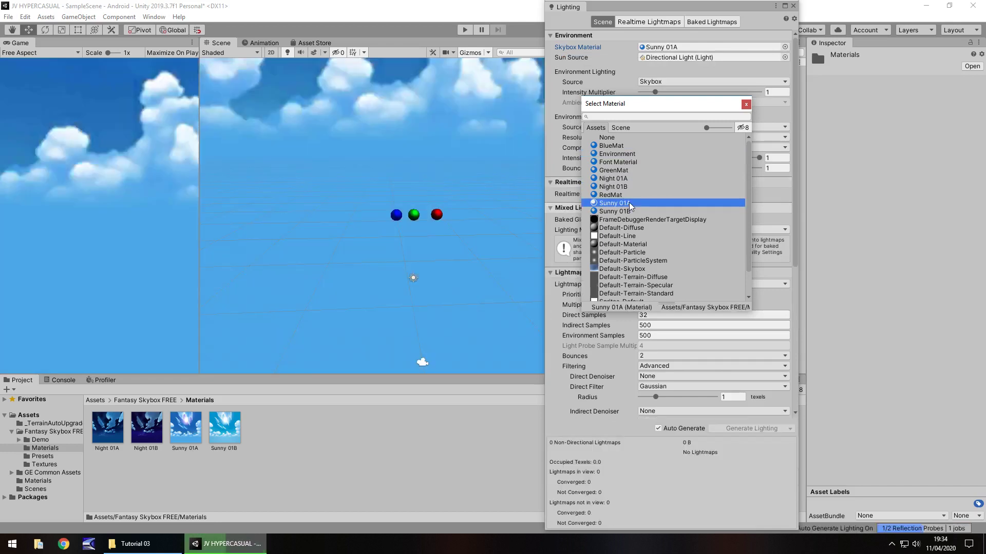
- Set the scene's skybox material to Night 01B and close the material picker and Lighting settings
click(618, 187)
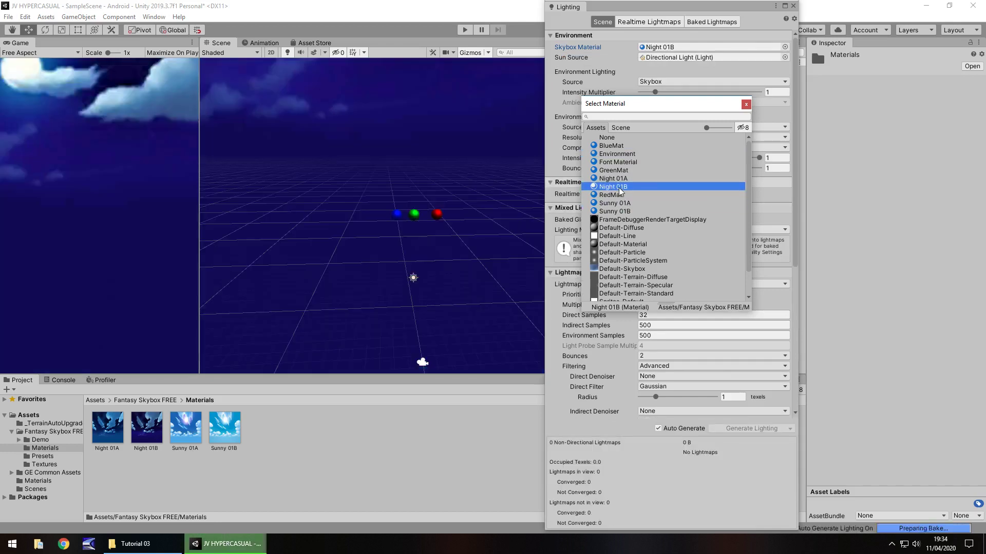
click(746, 106)
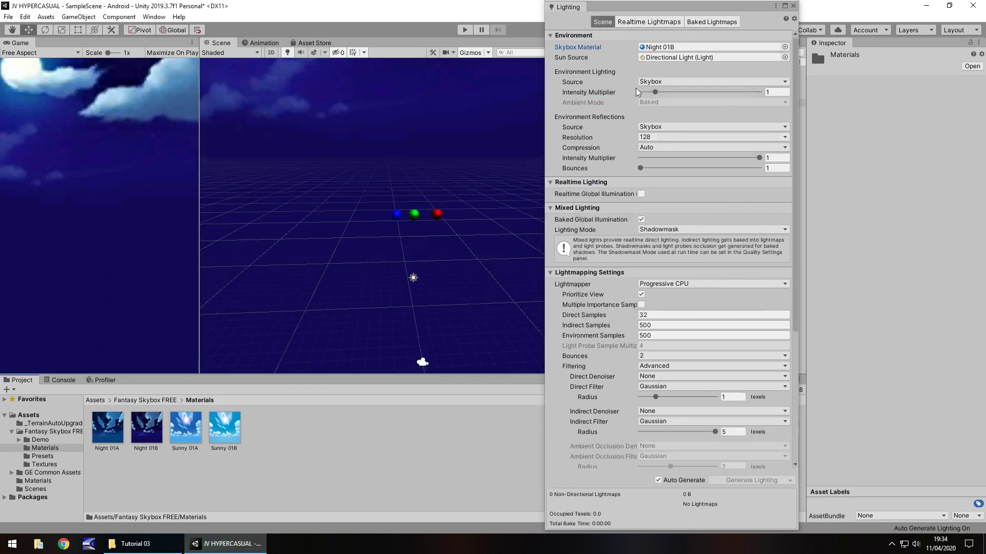
click(793, 6)
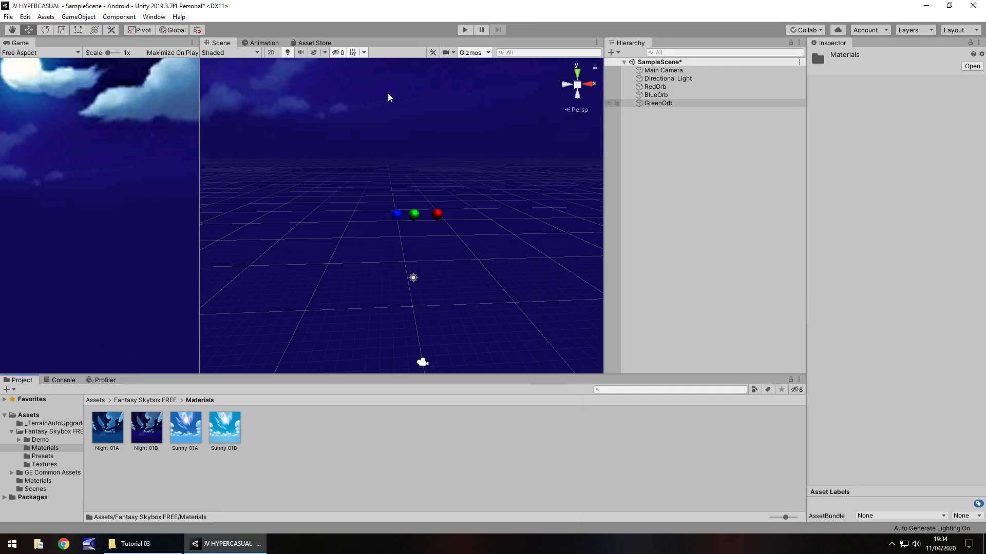
- Test-run the scene with the night skybox, stop it and look closely at the three orbs
click(464, 31)
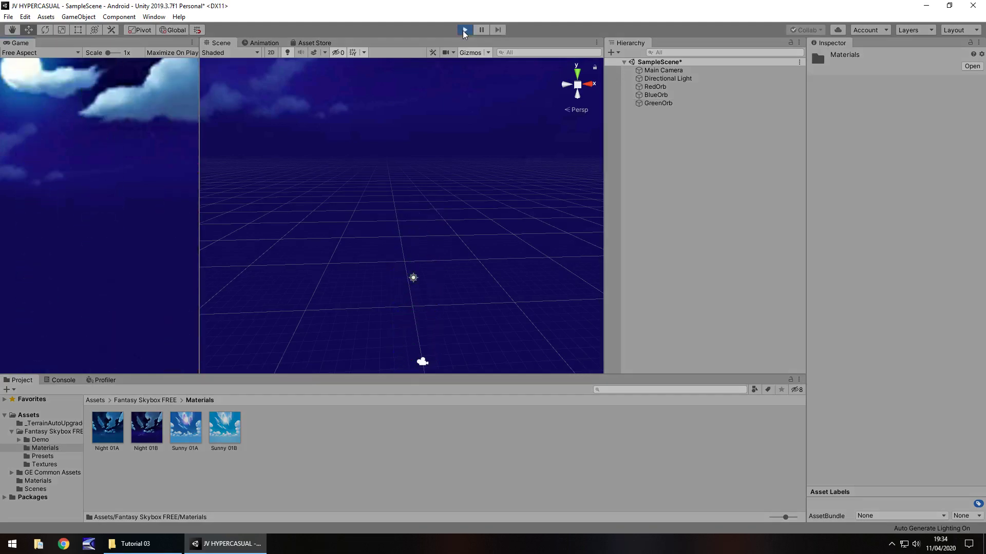
click(464, 30)
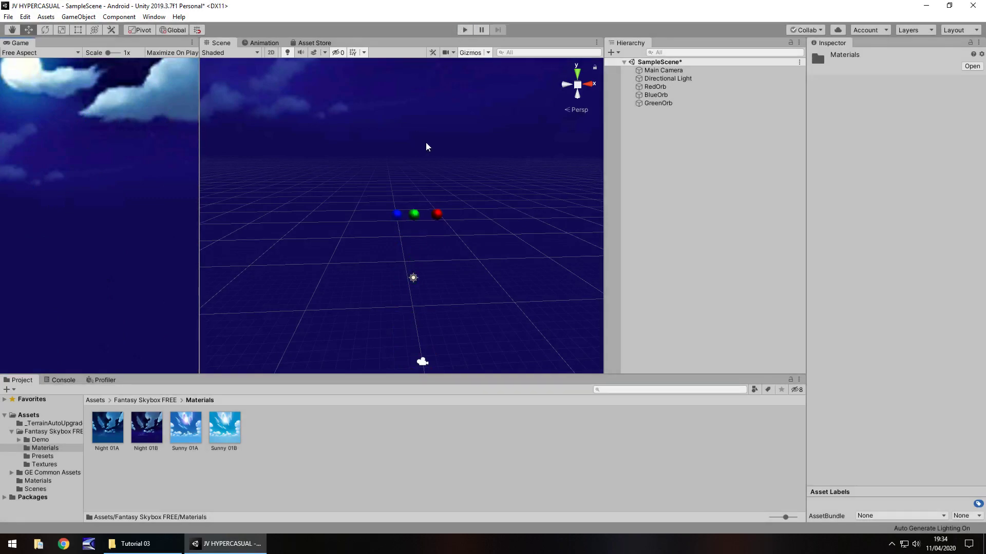
scroll(411, 230, up, 5)
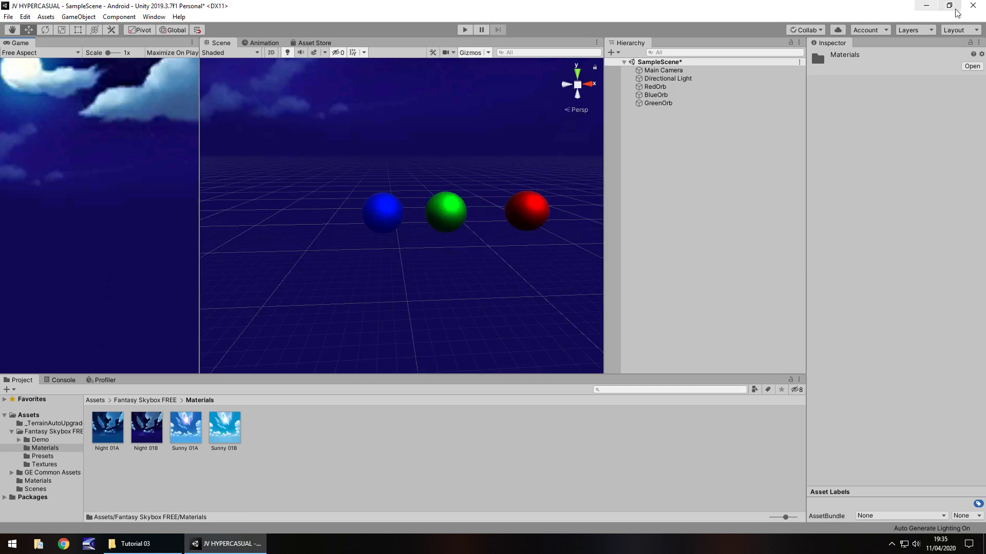
- Try the Spot and Point light types on the Directional Light
click(675, 80)
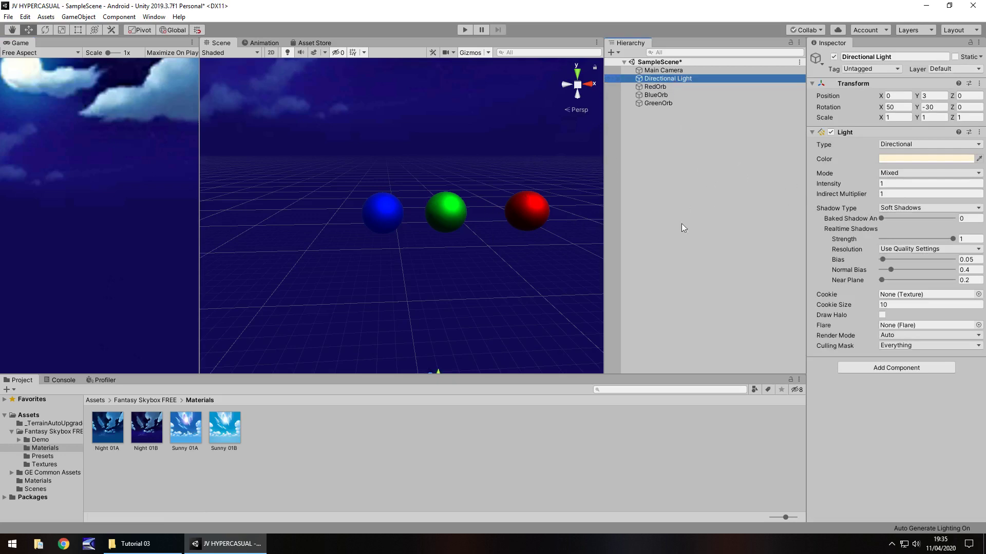
right_drag(473, 241, 478, 316)
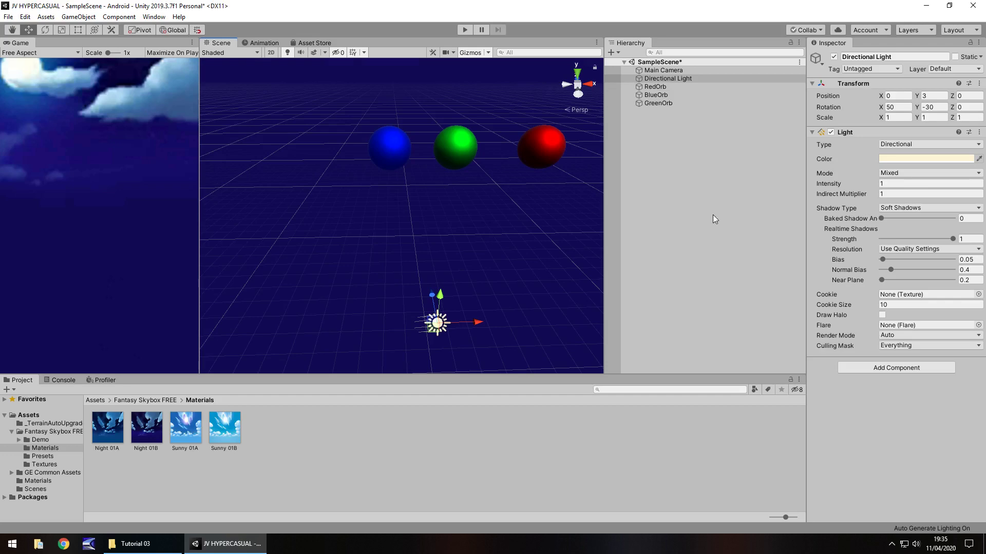
click(944, 142)
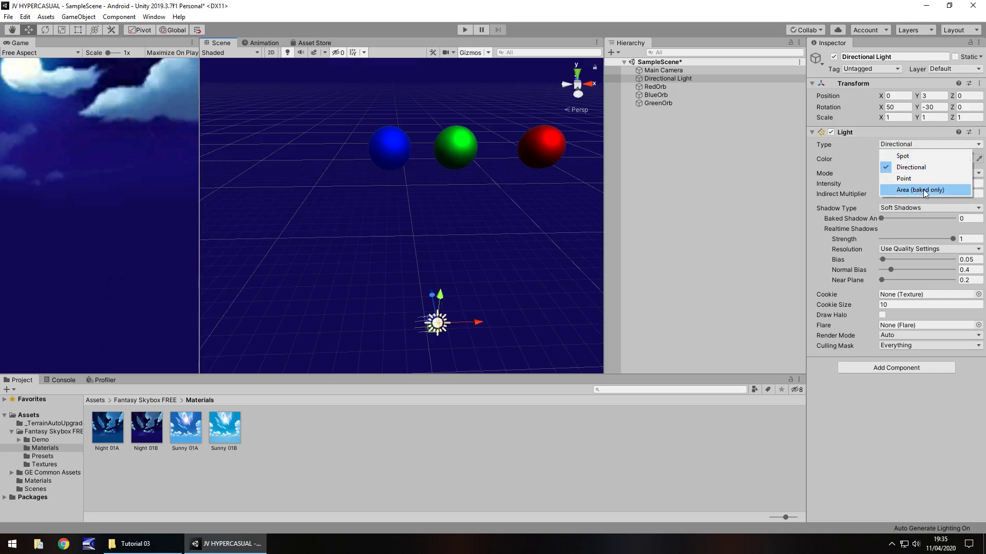
click(908, 161)
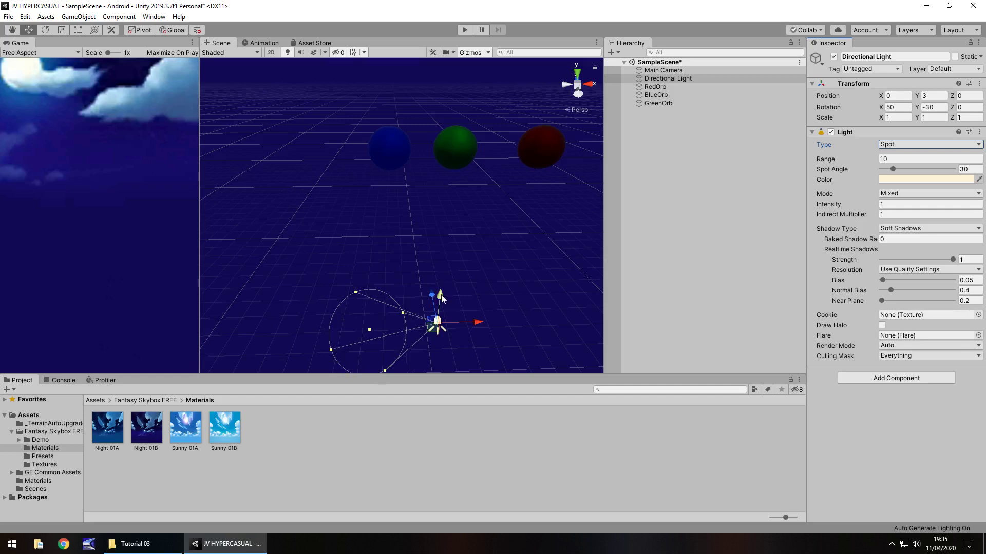
click(912, 144)
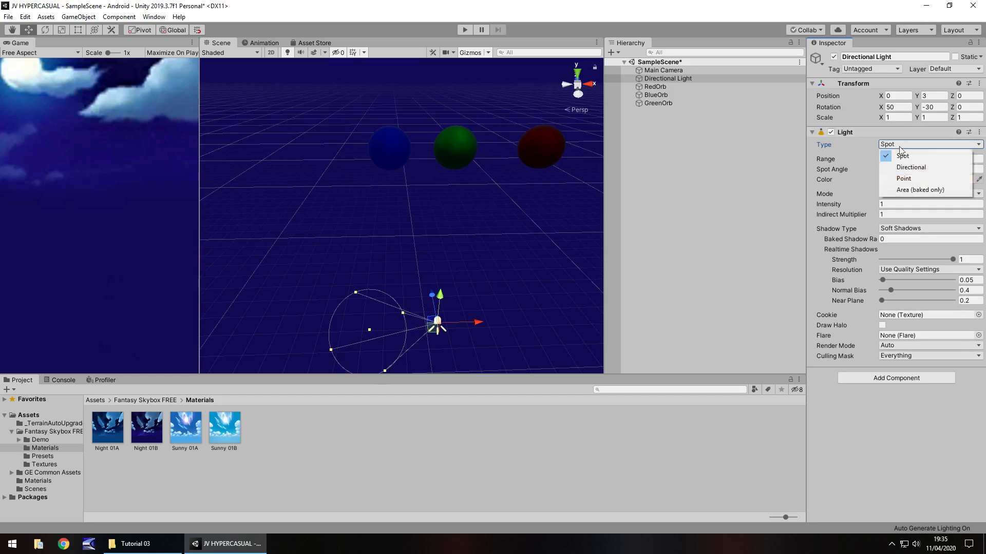
click(911, 178)
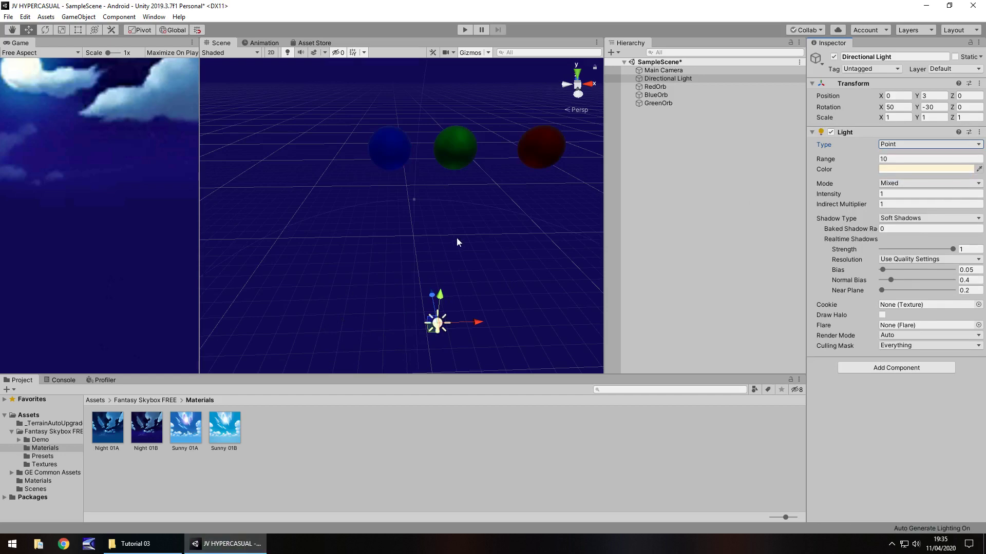
- Try a range of 100 and an intensity of 74.94 on the point light, reverting each change
key(f)
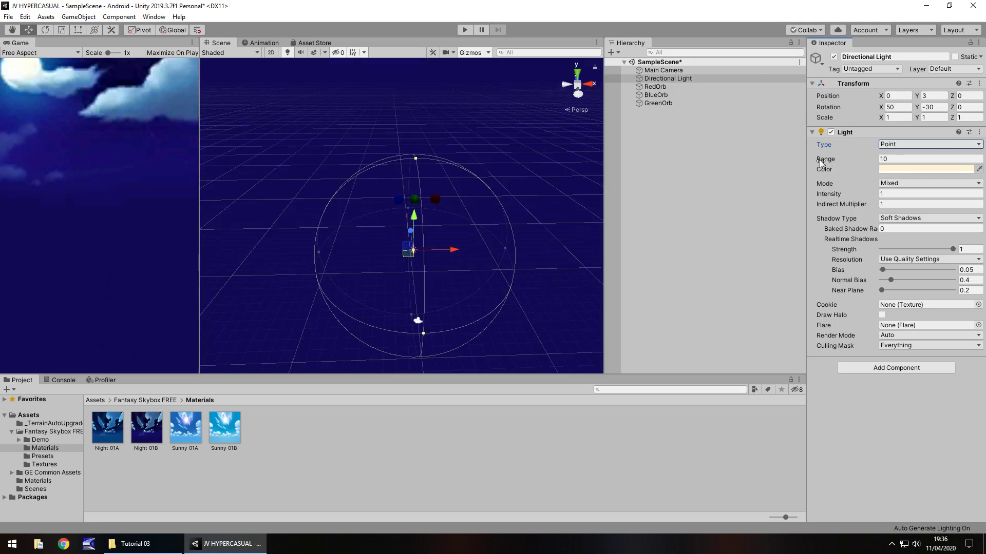
click(905, 161)
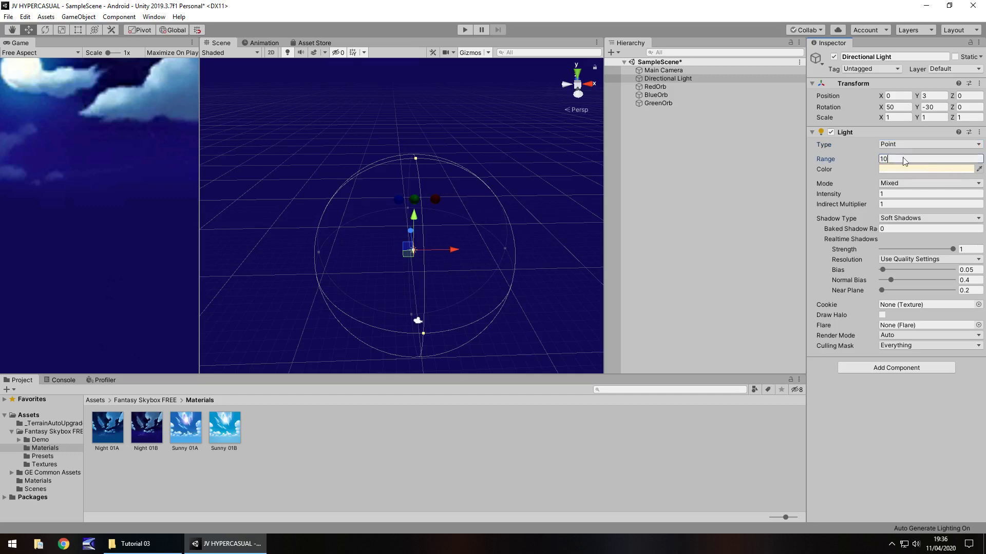
text(0)
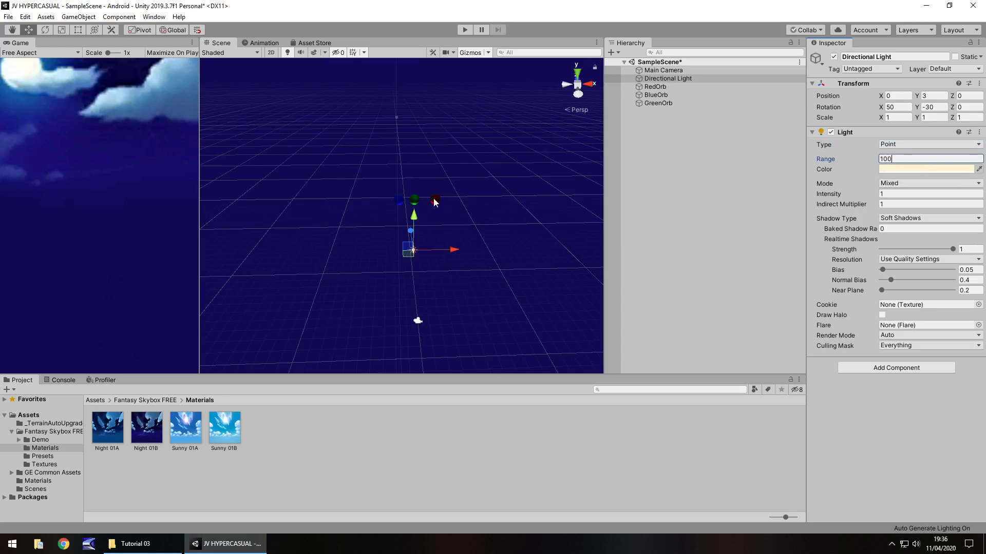
key(BackSpace)
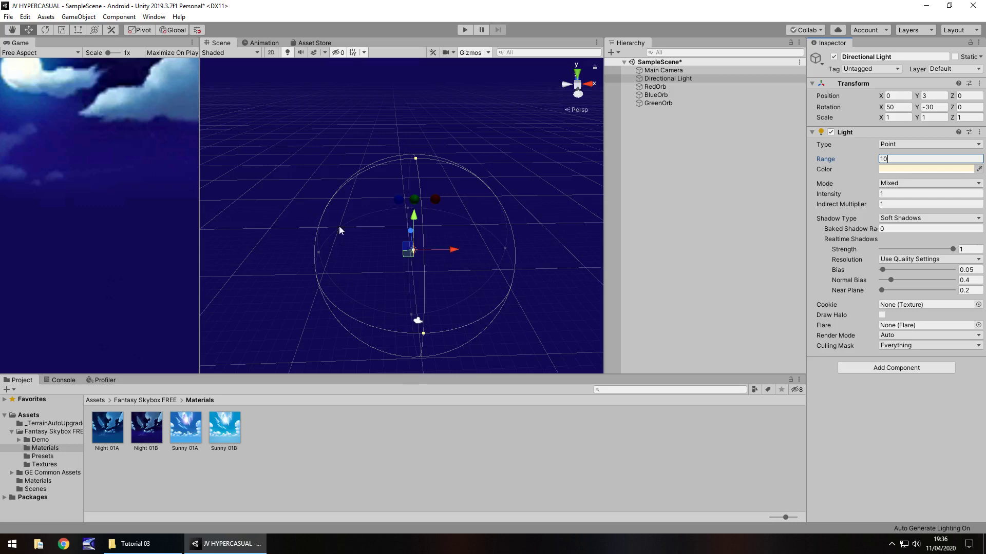
drag(837, 195, 119, 183)
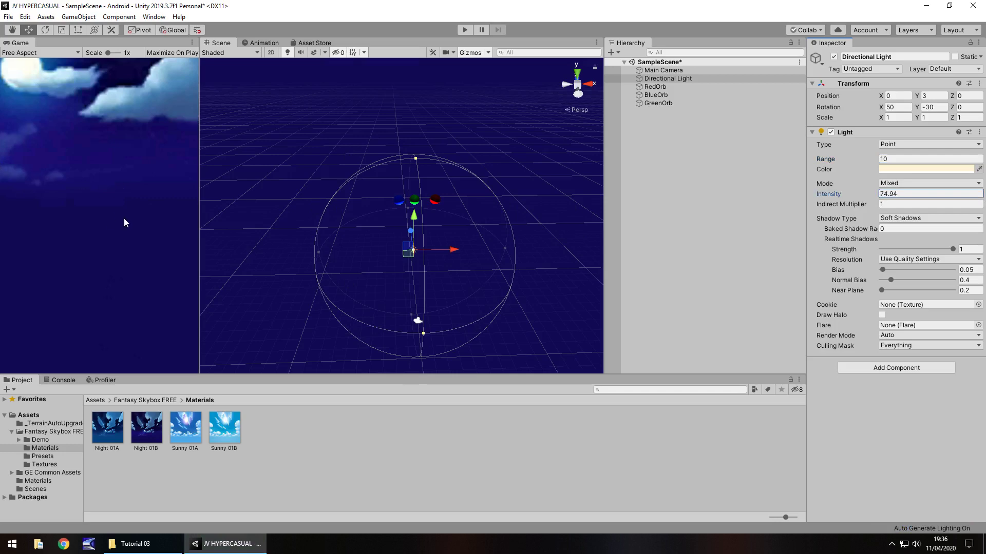
key(ctrl+z)
- Set the light's type back to Directional and check how it lights the three orbs
click(899, 144)
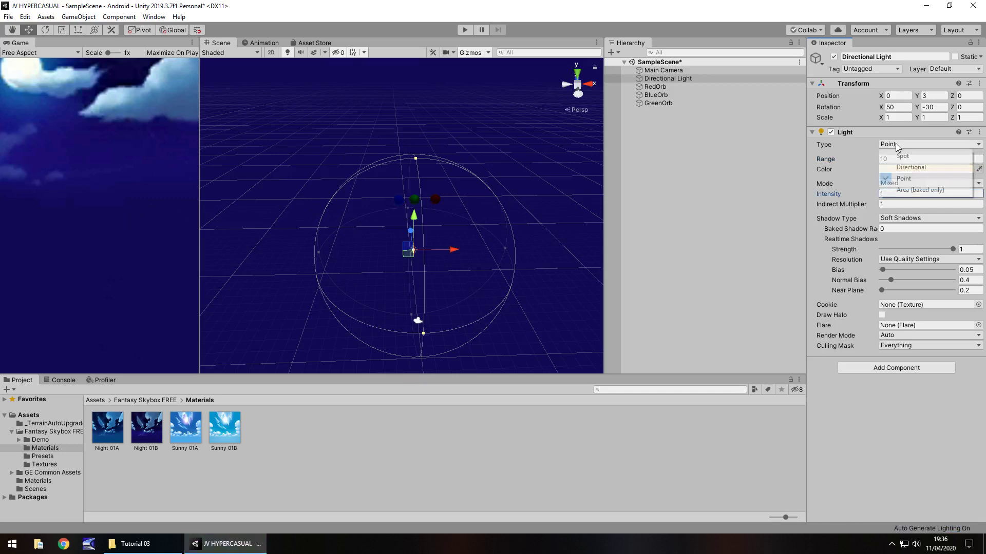
click(905, 163)
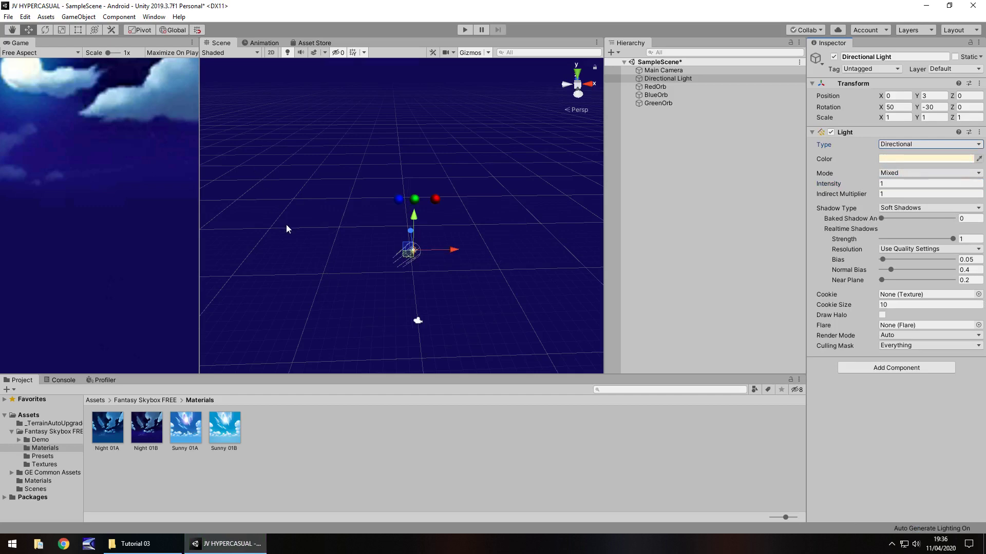
scroll(401, 213, up, 5)
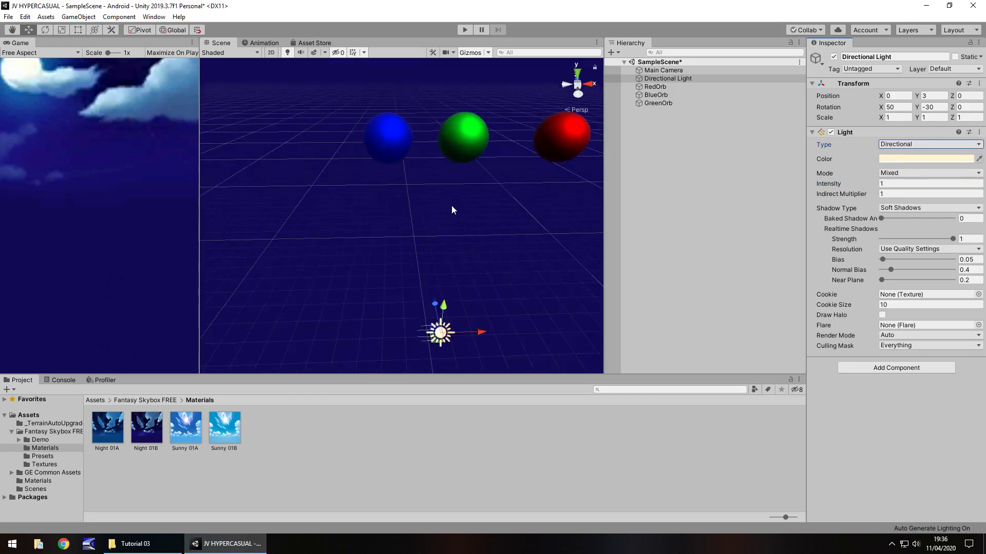
mouse_move(451, 205)
middle_down()
mouse_move(440, 213)
mouse_move(451, 209)
middle_up()
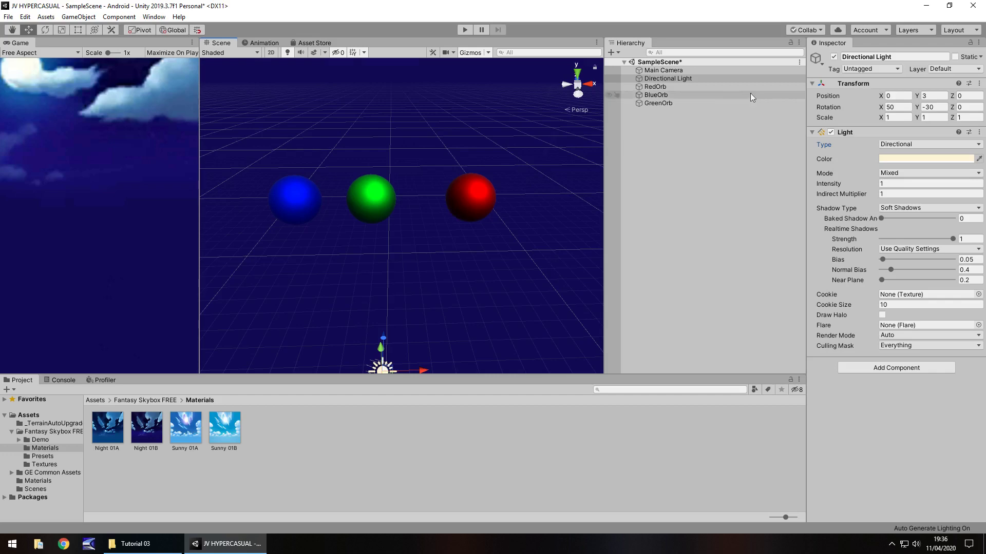
- Try an X rotation of -13.73 and an intensity of 788.5 on the Directional Light, reverting both changes
drag(880, 107, 911, 108)
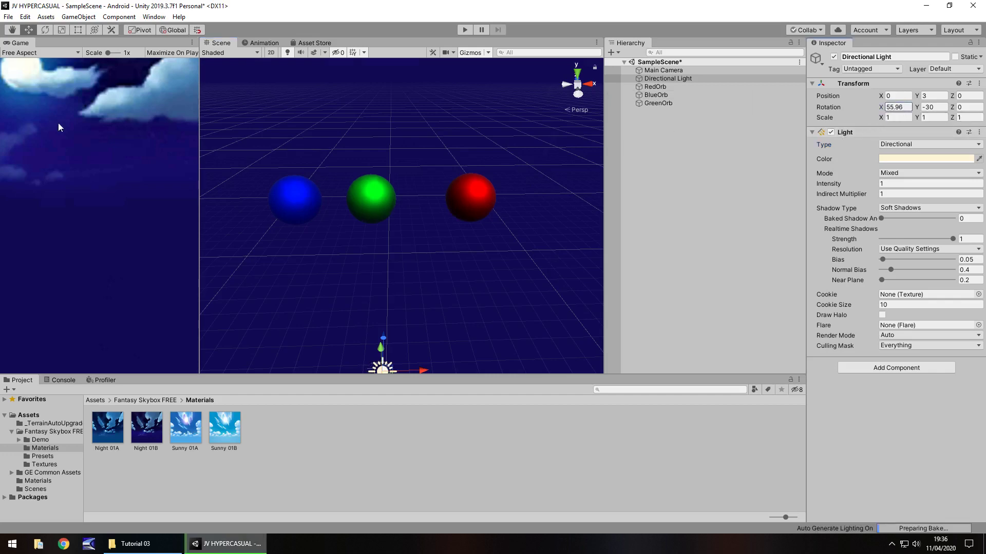
drag(59, 128, 769, 229)
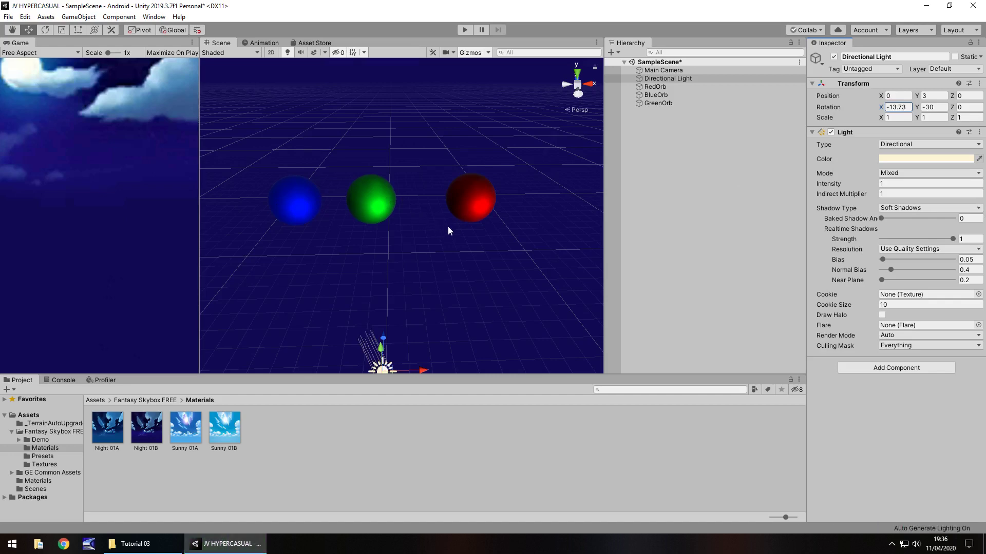
drag(836, 188, 792, 190)
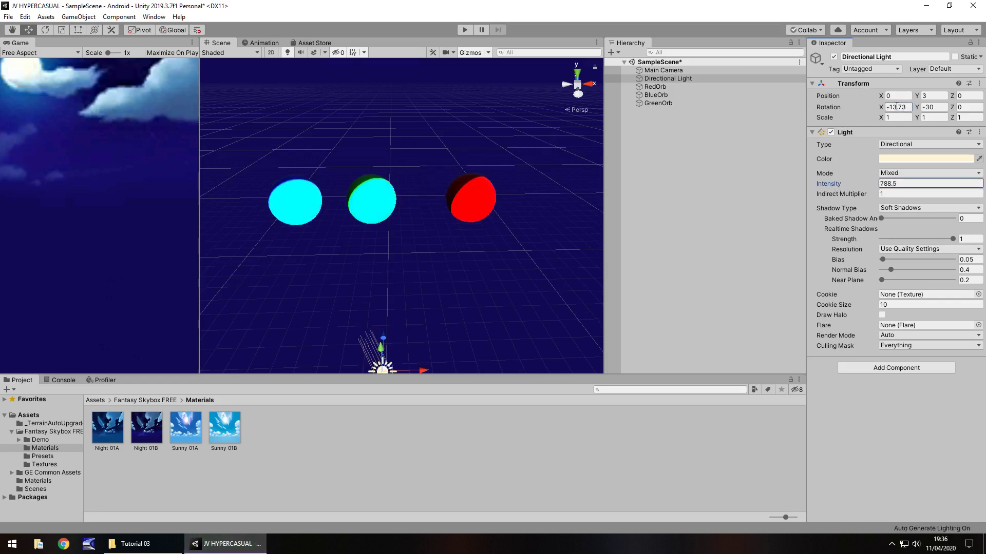
key(ctrl+z)
key(ctrl+z)
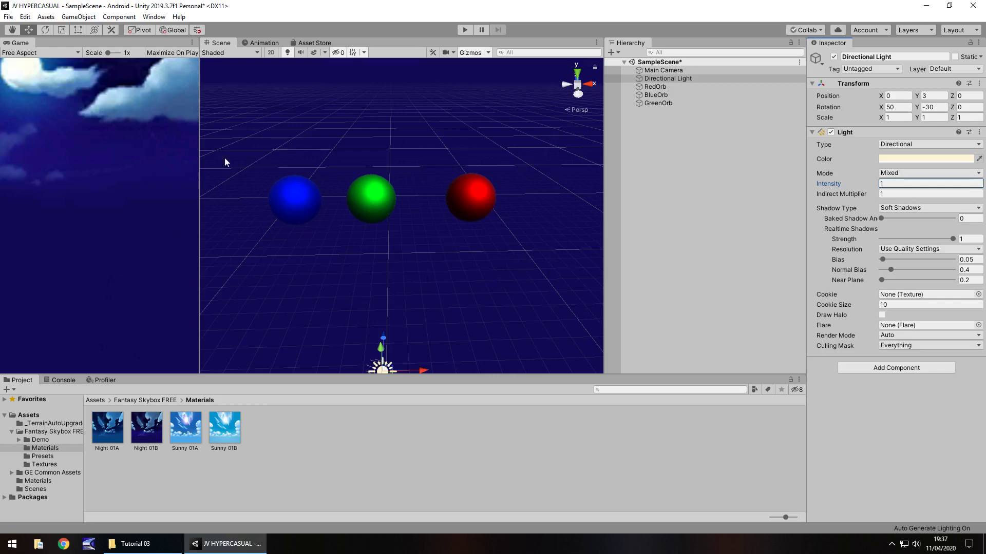
- Rotate the Directional Light to X 5.9 and Y -23.25, and briefly test-run the scene
key(f)
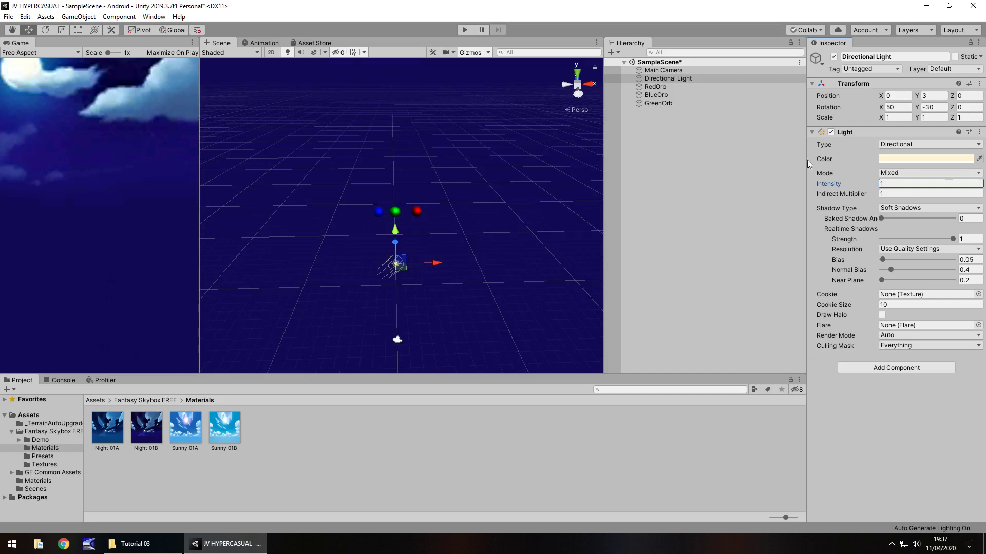
drag(918, 107, 924, 77)
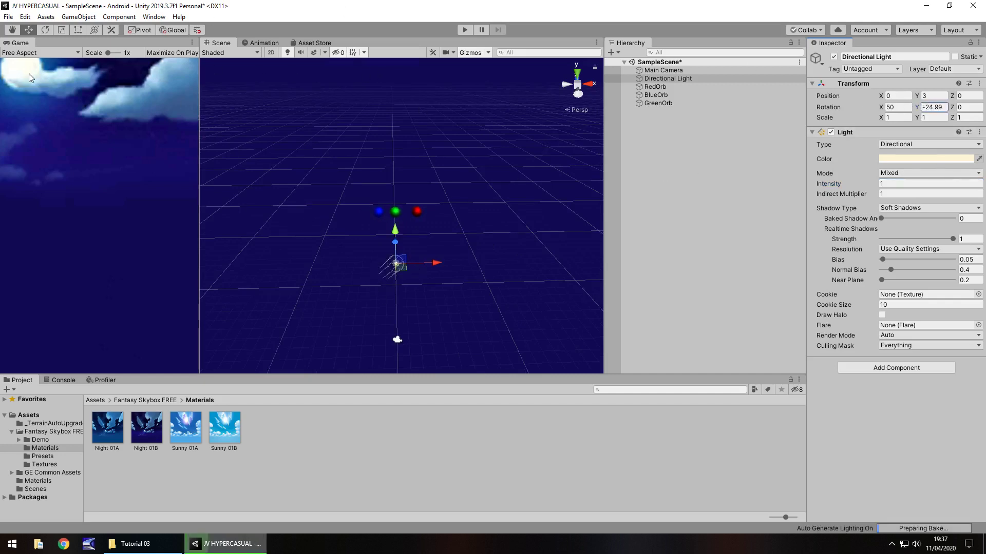
drag(881, 107, 741, 113)
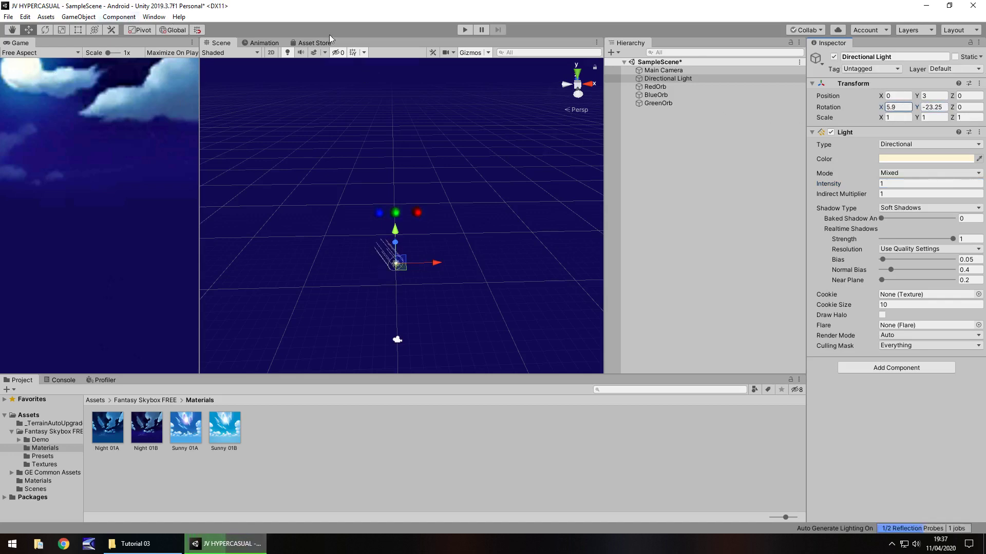
click(464, 29)
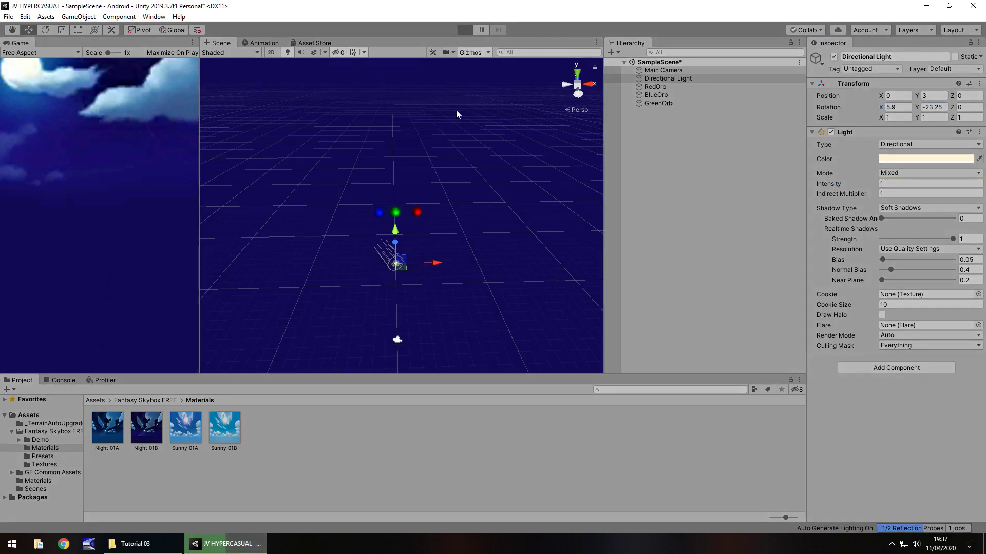
click(464, 29)
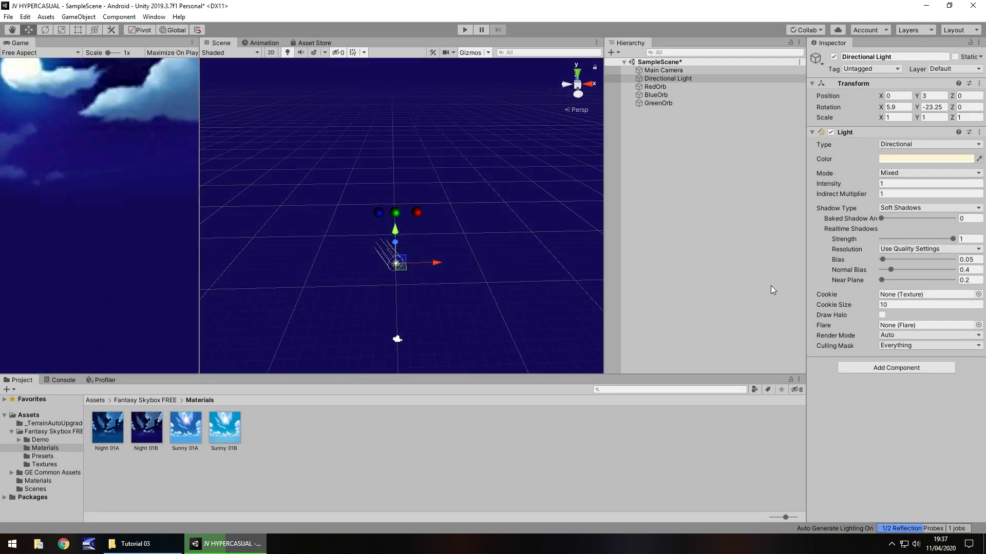
- Set the Directional Light's color to white (FFFFFF)
click(907, 159)
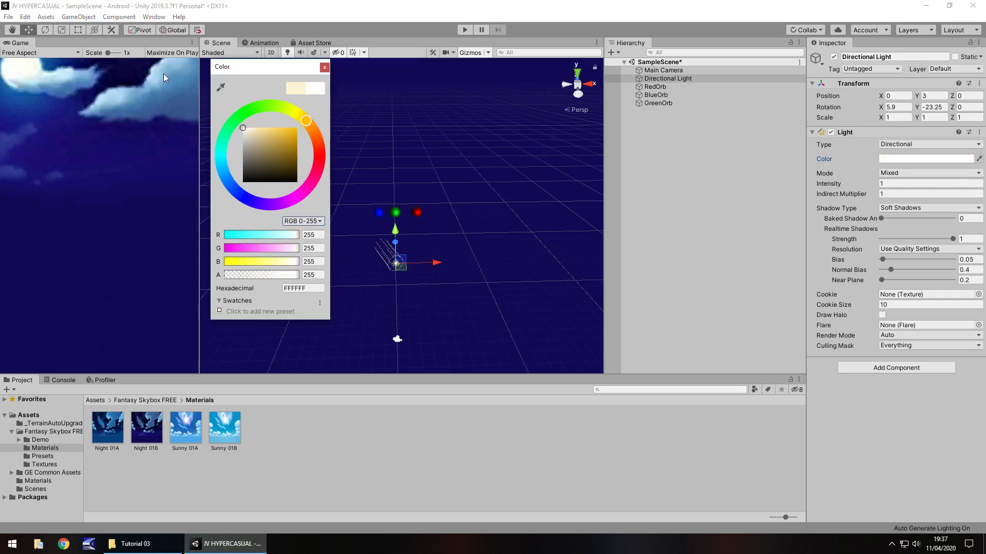
mouse_move(247, 181)
mouse_down()
mouse_move(459, 318)
mouse_move(161, 54)
mouse_up()
click(312, 157)
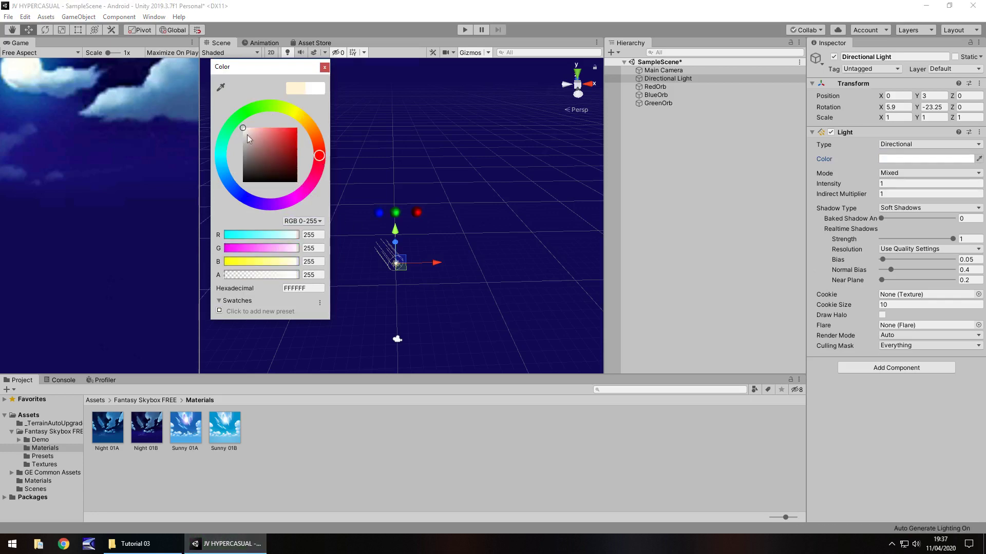
drag(273, 129, 211, 113)
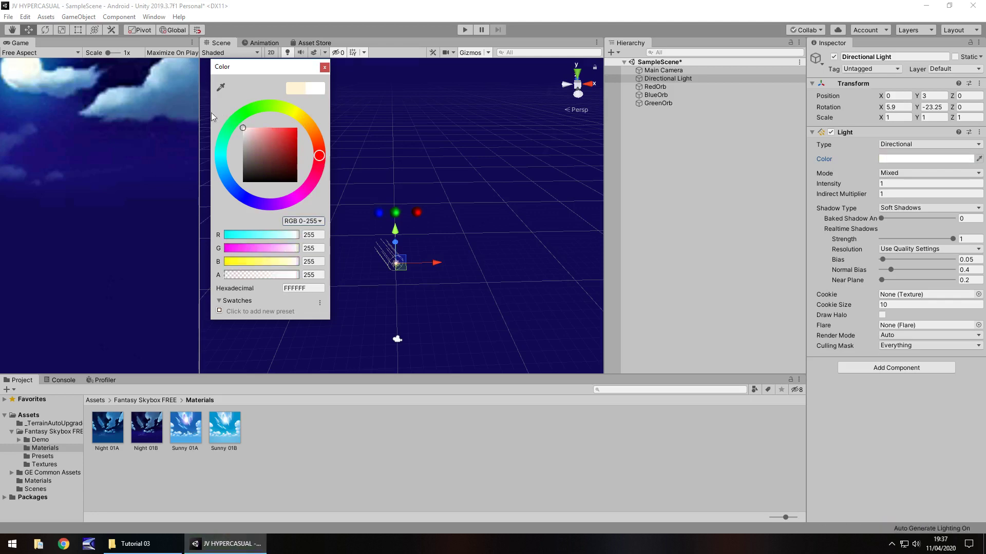
click(325, 67)
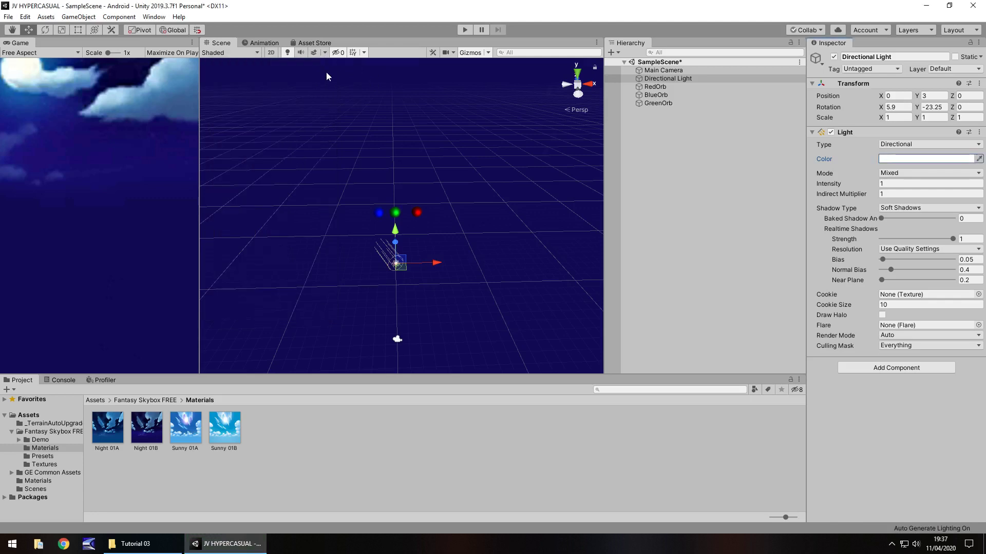
- Try a higher environment lighting Intensity Multiplier in the scene's Lighting Settings, undo it and close the settings
click(154, 17)
mouse_move(192, 137)
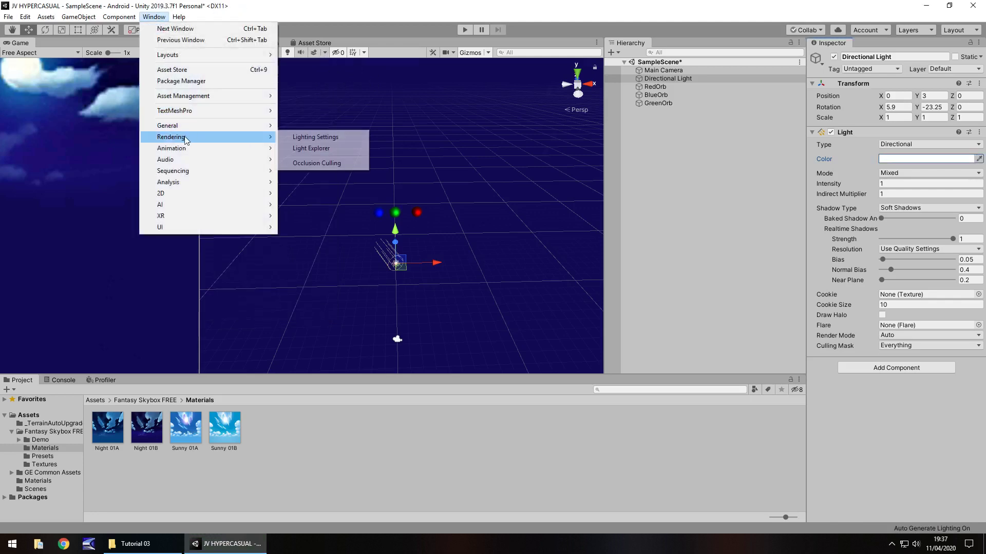
click(334, 137)
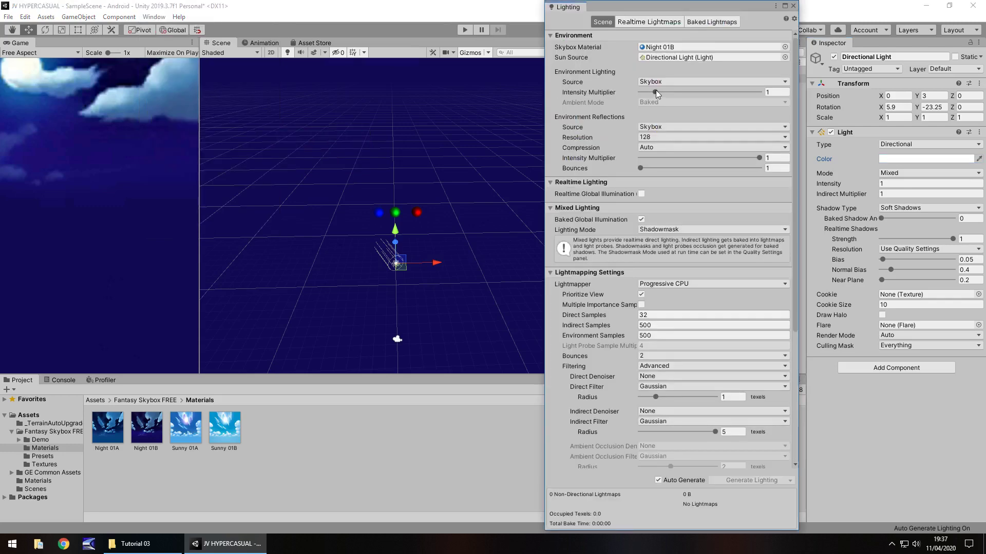
drag(655, 92, 717, 97)
key(ctrl+z)
click(793, 5)
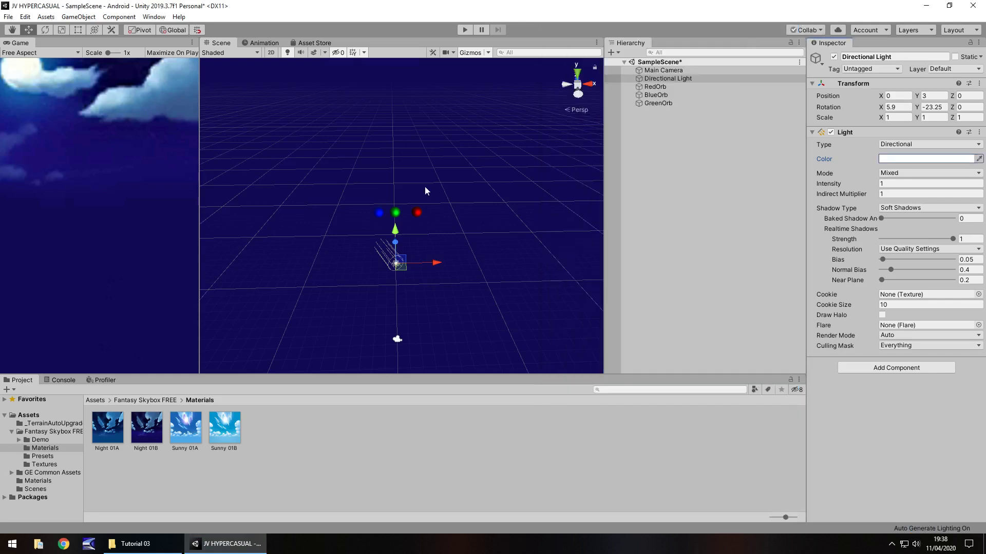
- Test-run the scene with the white light, stop it and examine the three orbs against the night sky
click(398, 437)
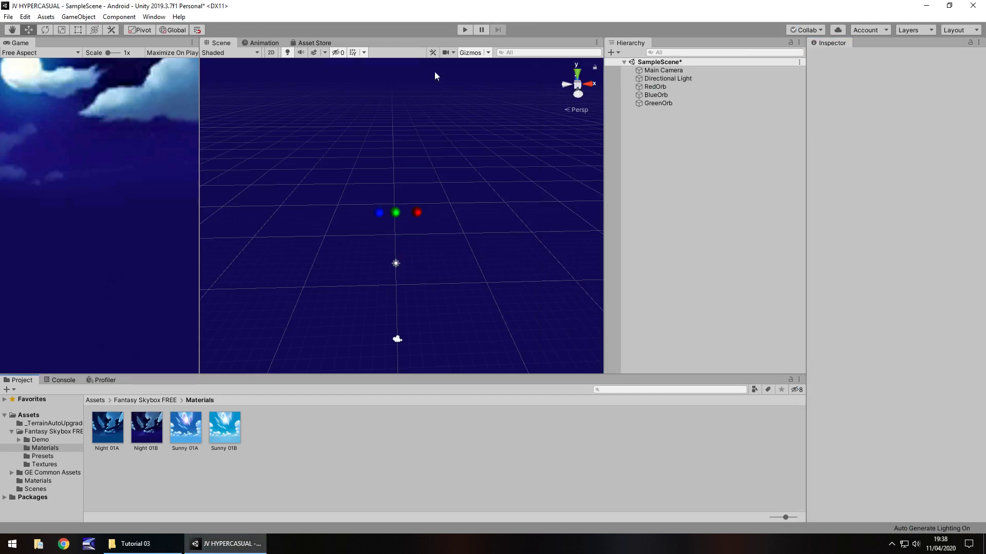
click(463, 34)
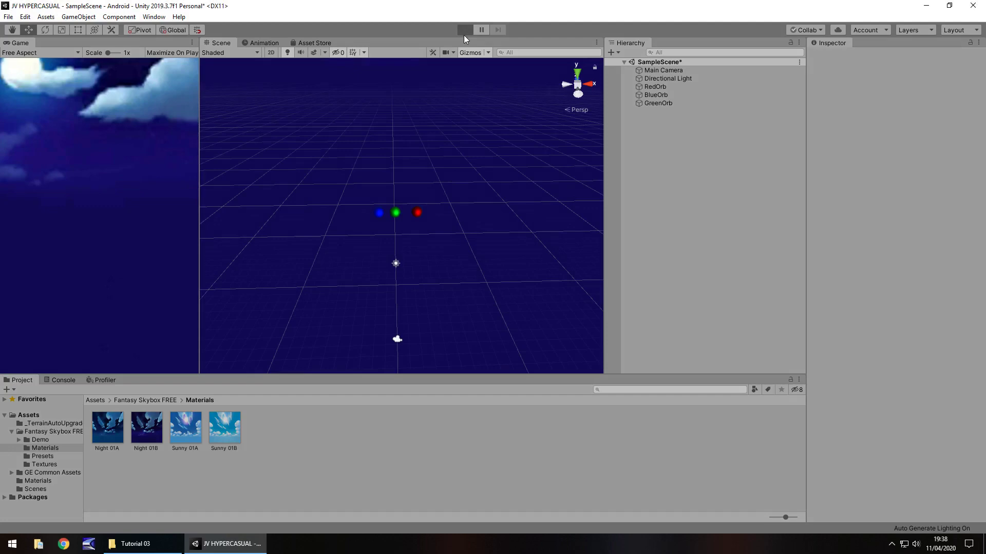
right_drag(478, 179, 437, 268)
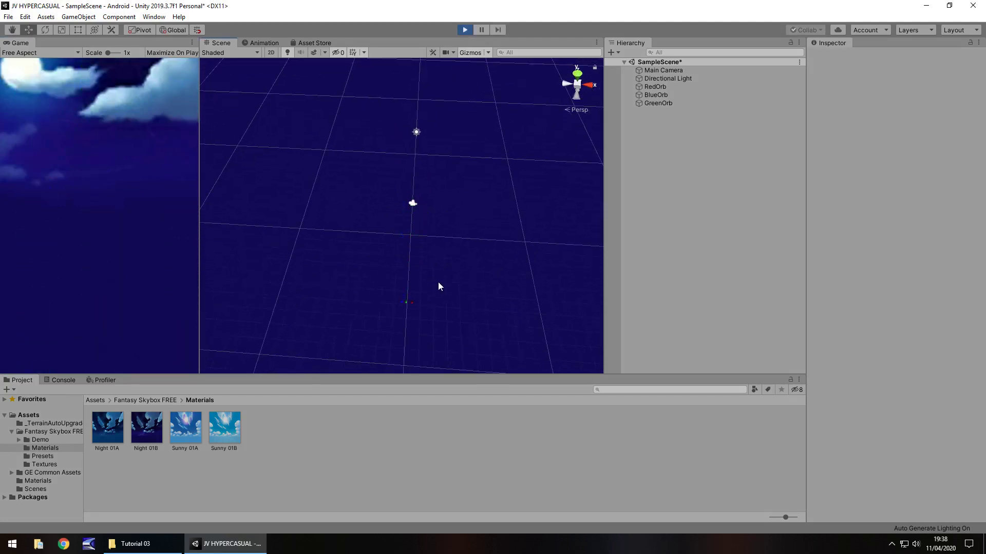
click(462, 31)
right_drag(475, 286, 485, 174)
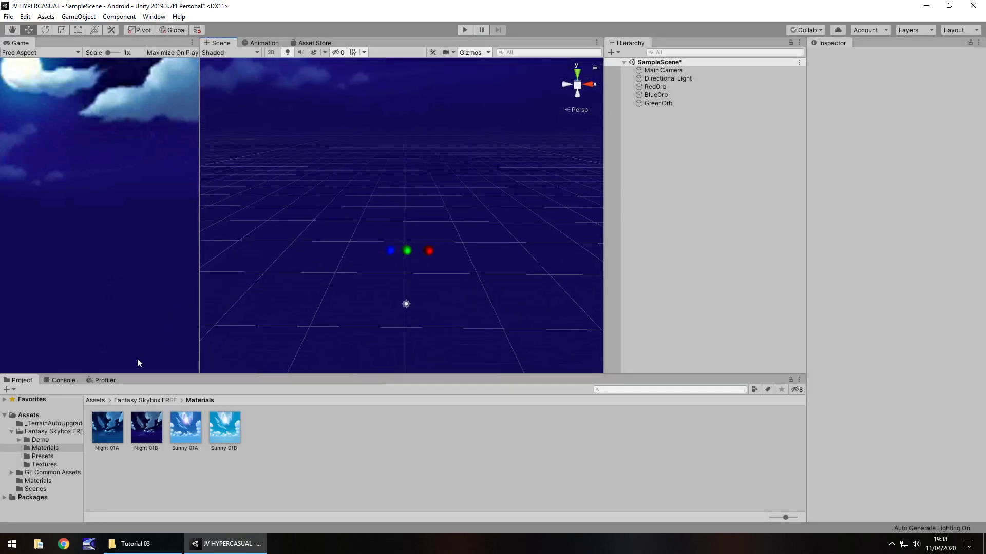
scroll(510, 293, up, 3)
middle_drag(510, 292, 502, 263)
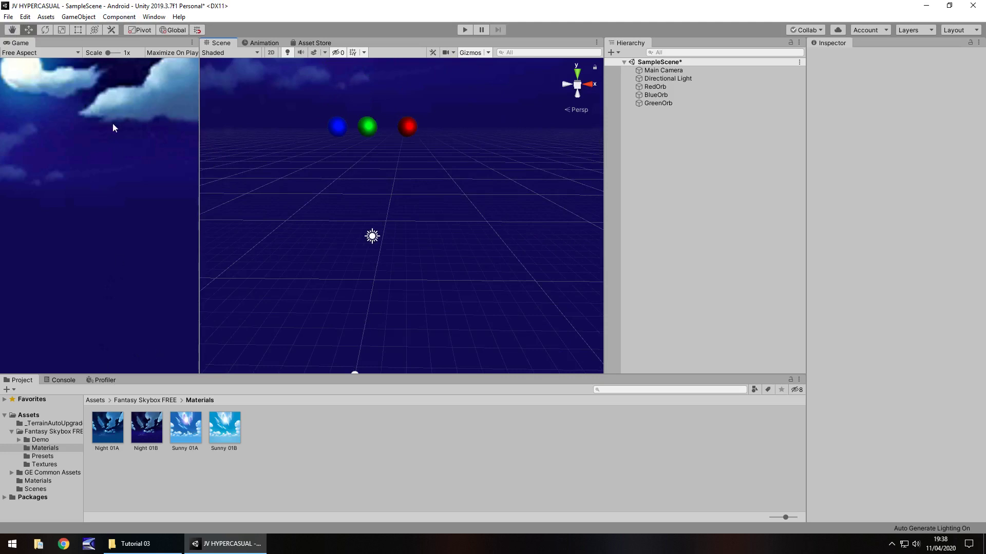
- Add a 3D cube to the scene and place it at position 0, 0, 0
click(81, 17)
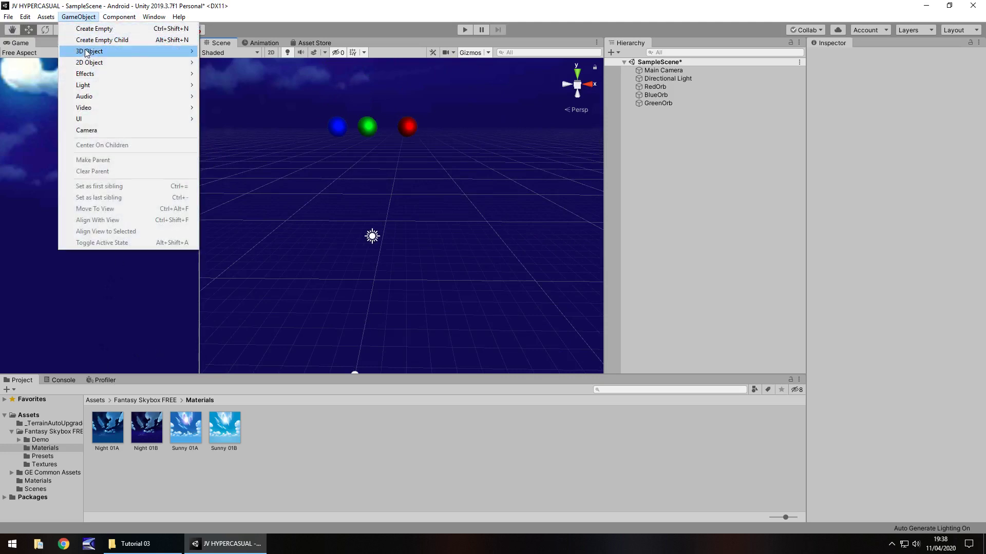
mouse_move(86, 53)
click(233, 53)
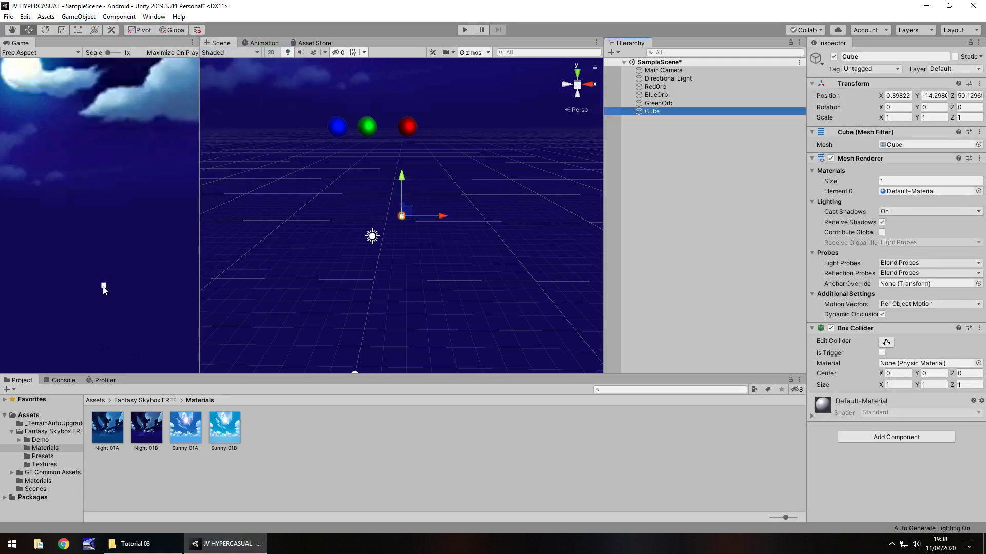
click(900, 95)
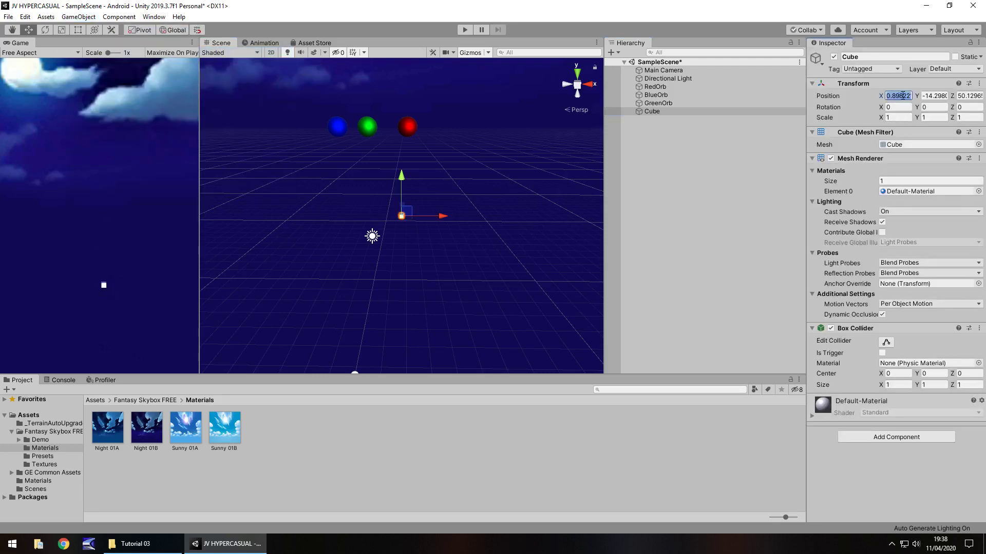
text(0)
click(934, 95)
text(0)
click(969, 96)
text(0)
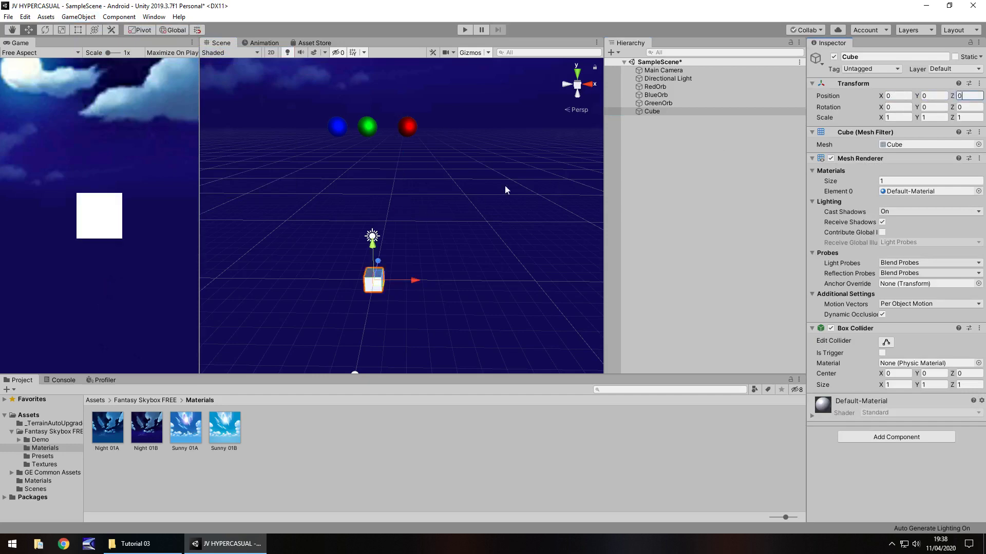
- View the cube and orbs from above, test-run the scene to watch the orbs against the cube, and stop it
right_drag(513, 172, 413, 215)
right_drag(353, 224, 345, 256)
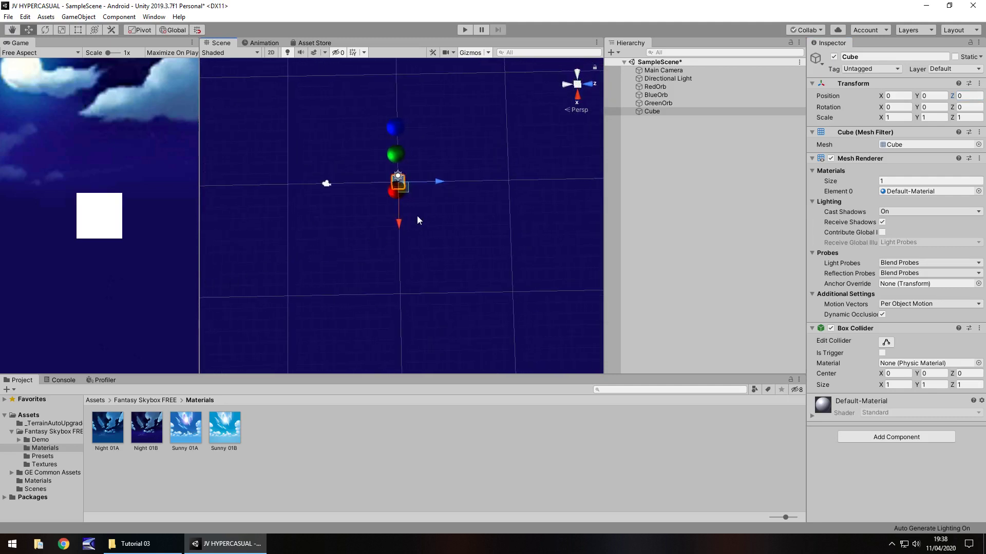
click(464, 29)
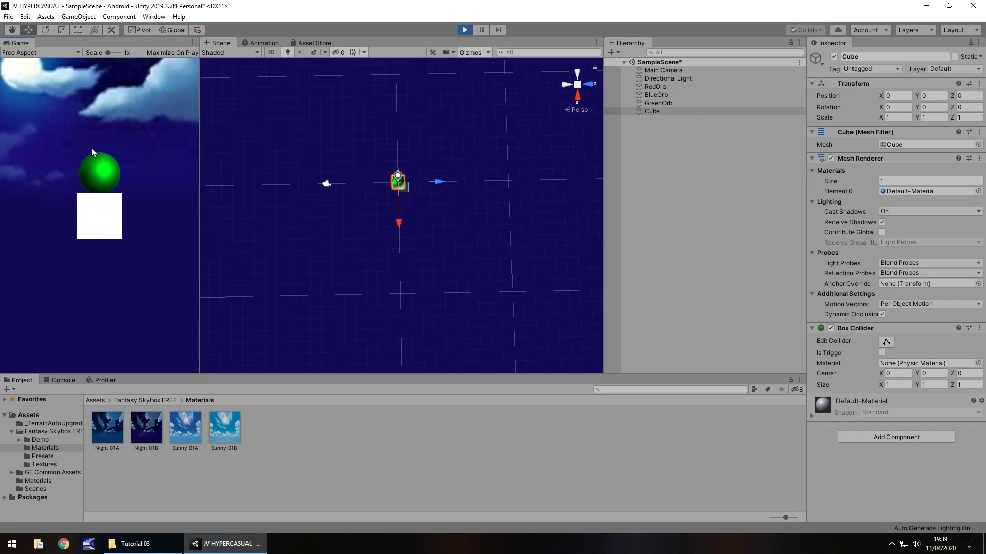
click(465, 29)
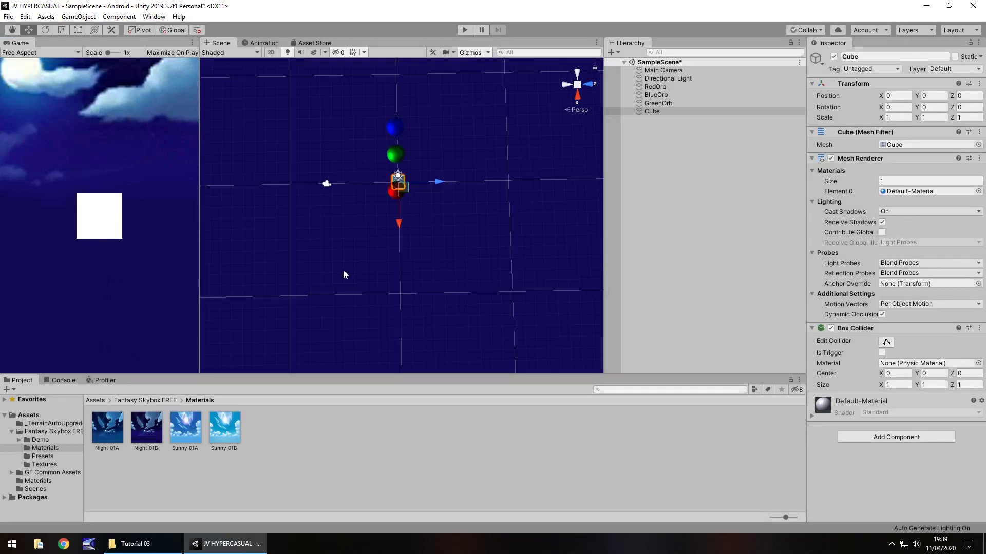
- Move the cube to X 1.5, Y -3, in the lower corner of the camera's view
right_drag(343, 271, 489, 226)
alt+drag(391, 250, 409, 237)
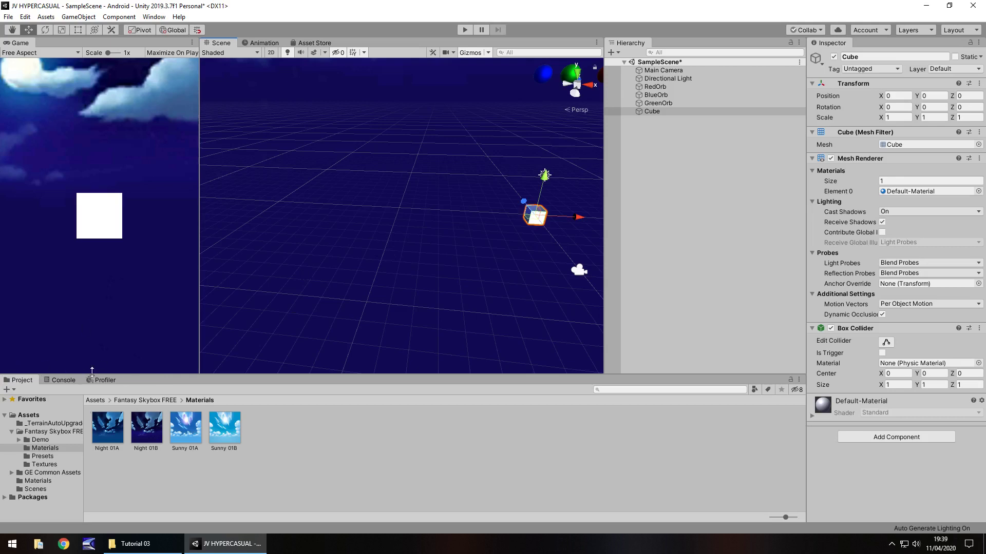
mouse_move(473, 266)
right_down()
mouse_move(456, 277)
mouse_move(471, 254)
right_up()
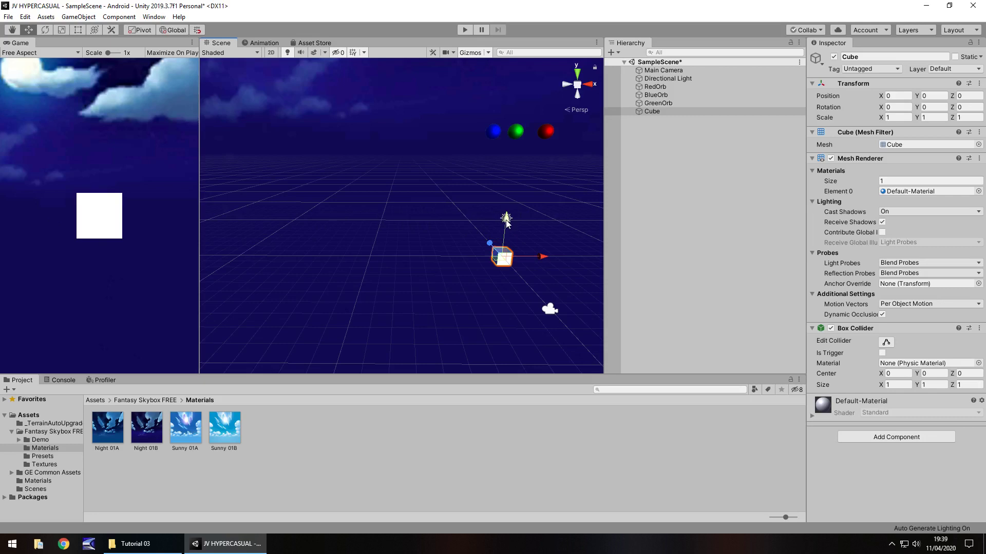
drag(514, 220, 562, 297)
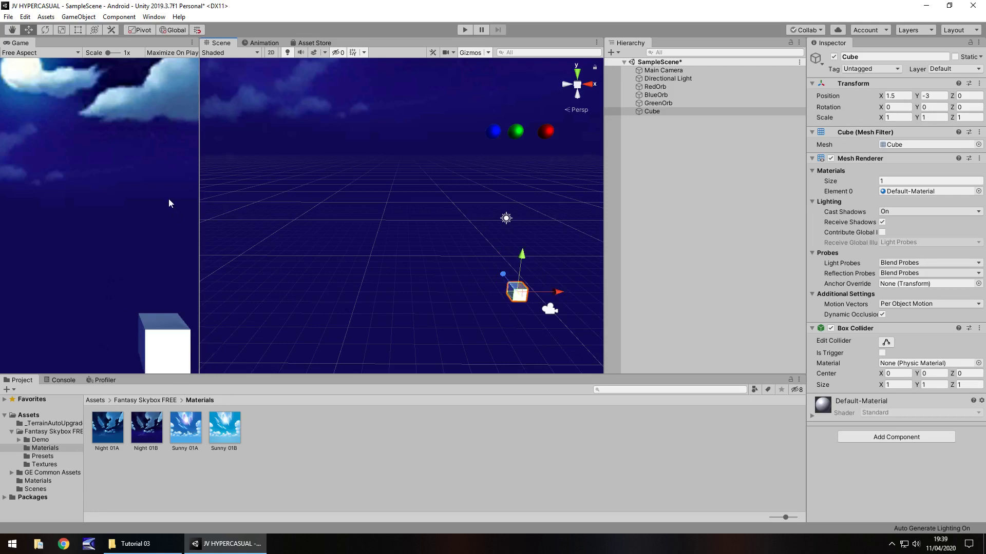
- Flatten the cube into a platform by setting its Y scale to 0.25
click(934, 117)
text(.2)
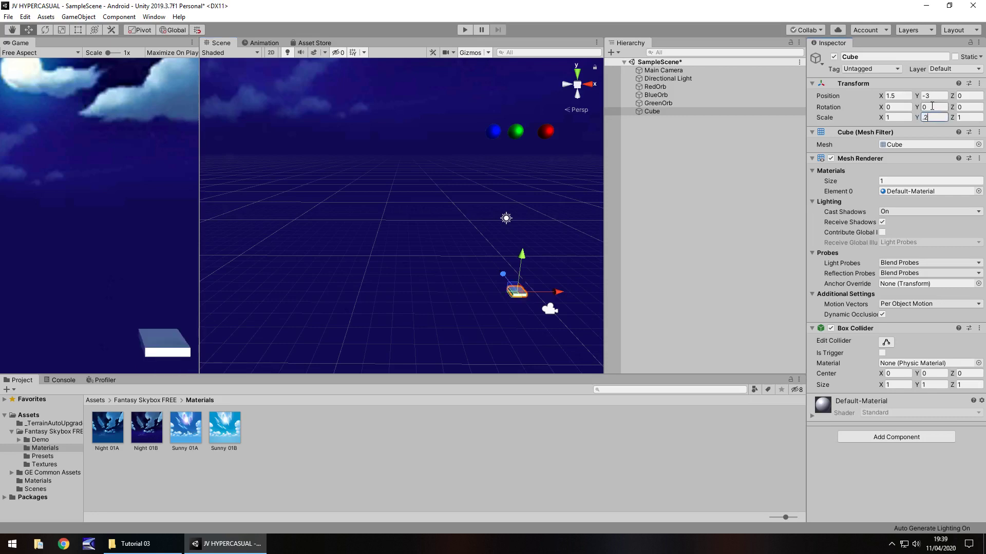
text(5)
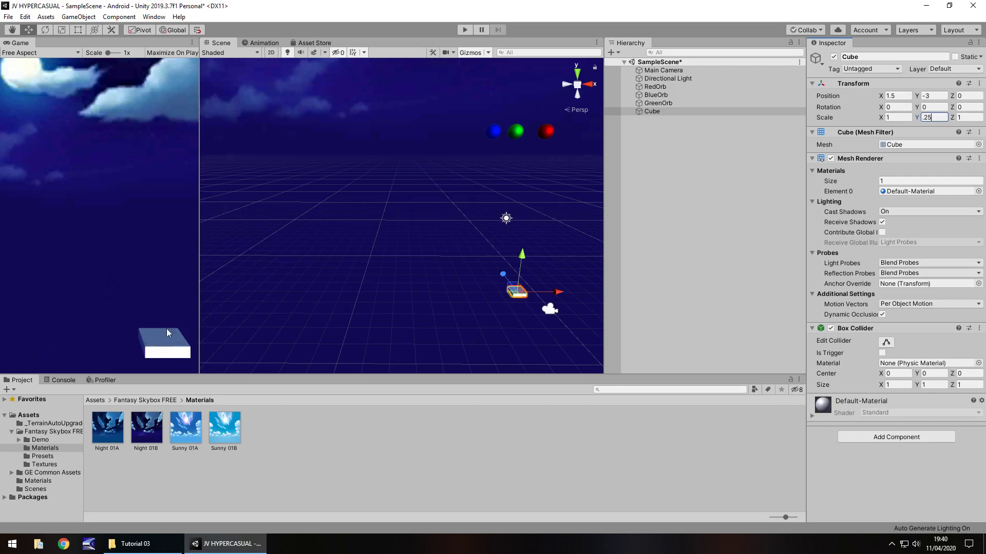
- Duplicate the flattened cube twice, placing the copies at X 0 and X -1.5 to form a row of three platforms
click(553, 293)
key(ctrl+d)
drag(553, 292, 538, 294)
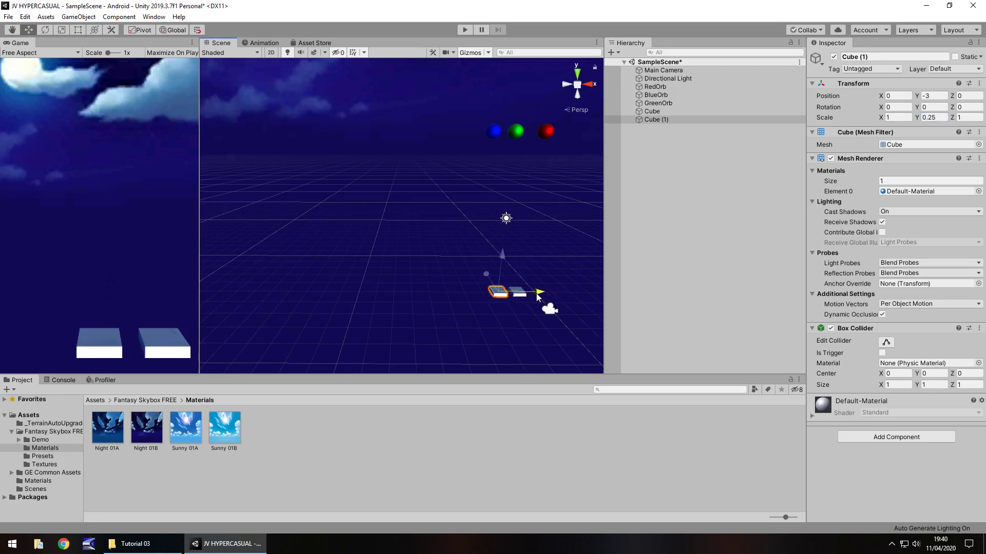
key(ctrl+d)
drag(539, 293, 520, 293)
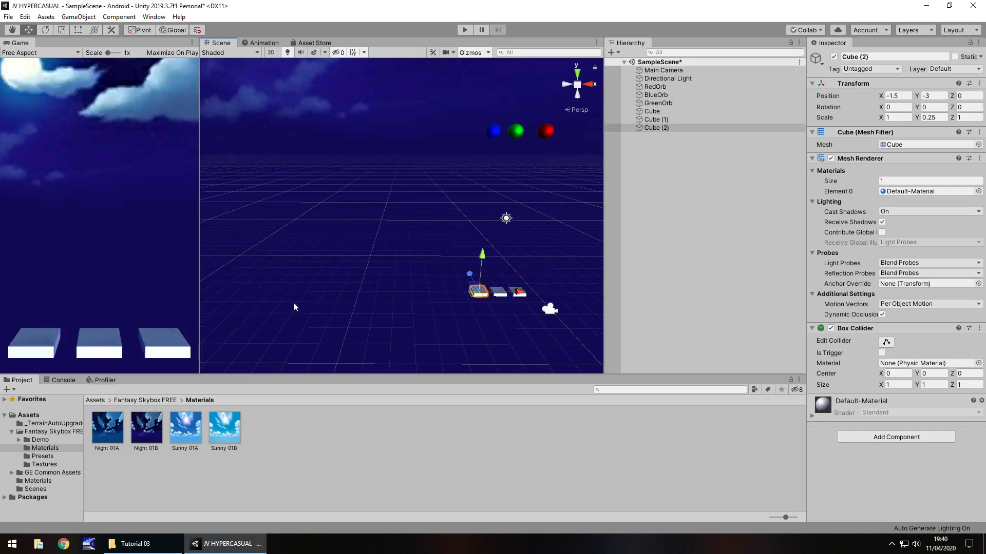
- Test-run the scene to check how the orbs land, stop it, and move the red orb to X 1.5
click(465, 31)
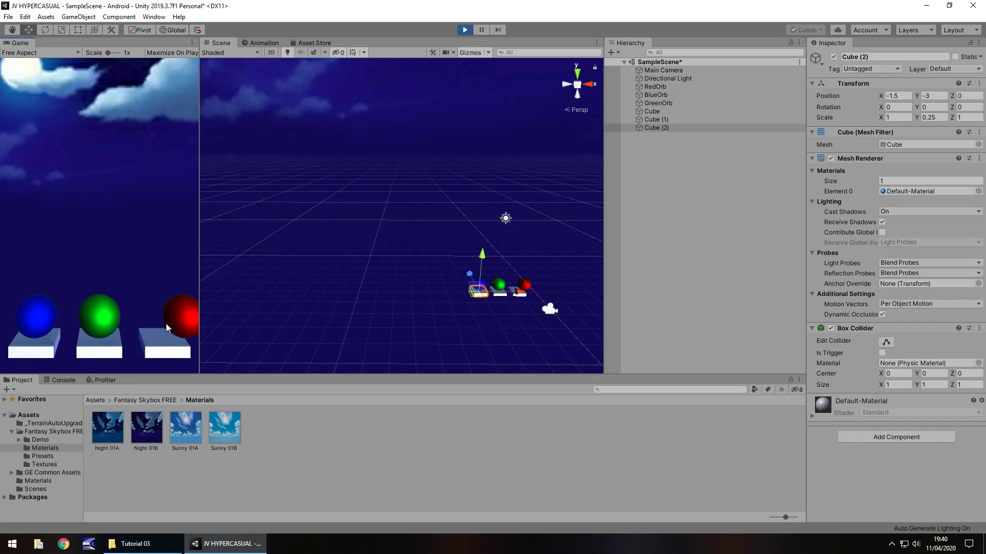
click(465, 30)
click(546, 134)
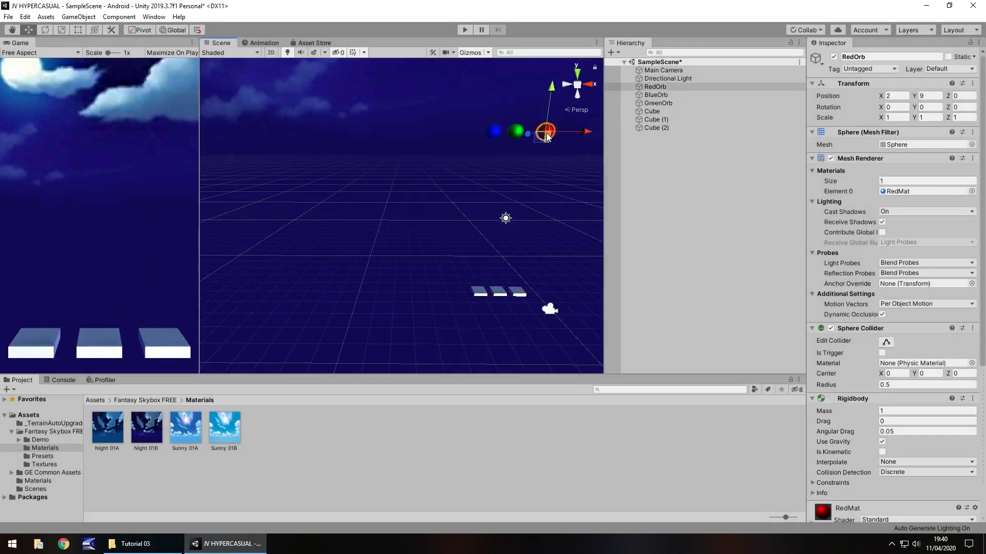
drag(591, 134, 584, 134)
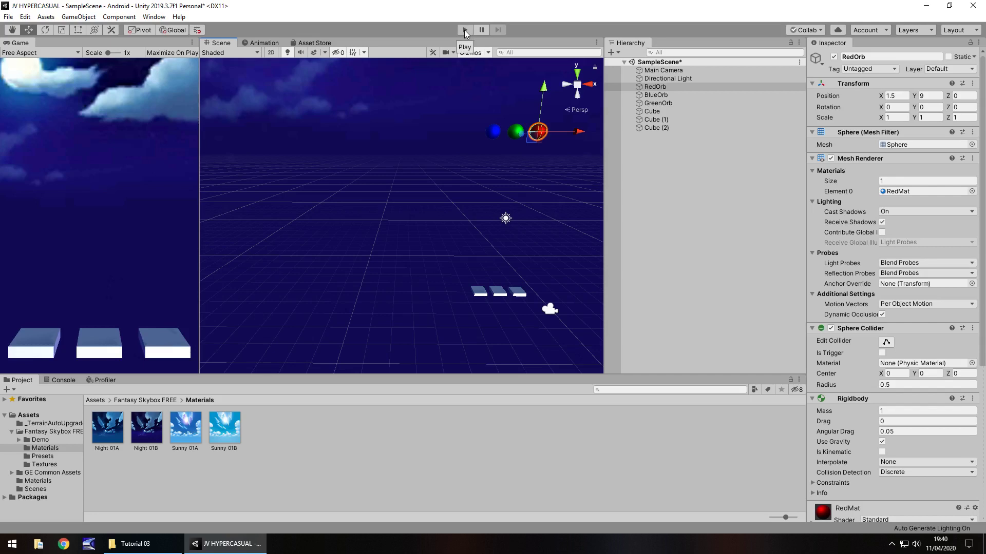
- Duplicate the platform at X 1.5 as a wall scaled to X 0.25, Y 0.5, and place walls at X 2 and X 1, Y -2.758
click(652, 112)
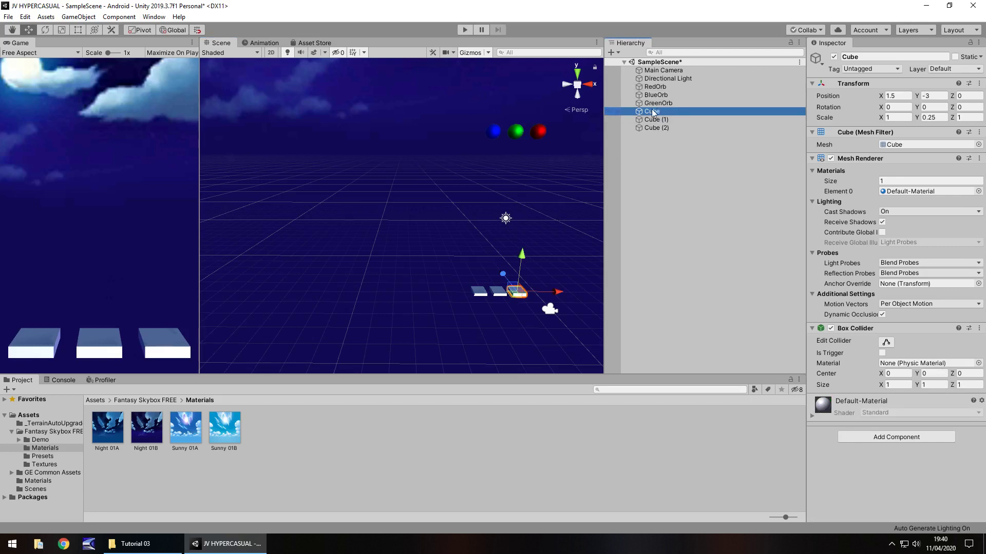
key(ctrl+d)
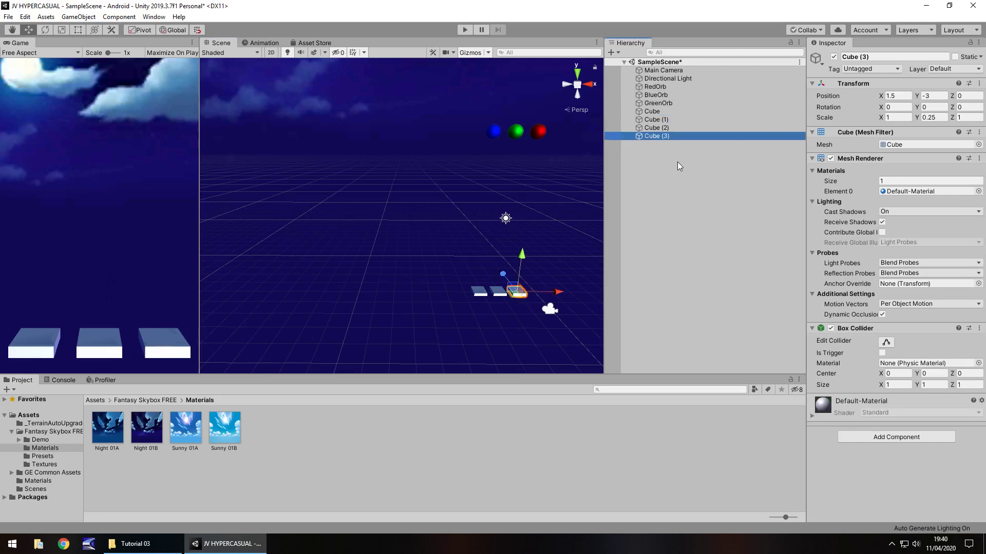
click(939, 116)
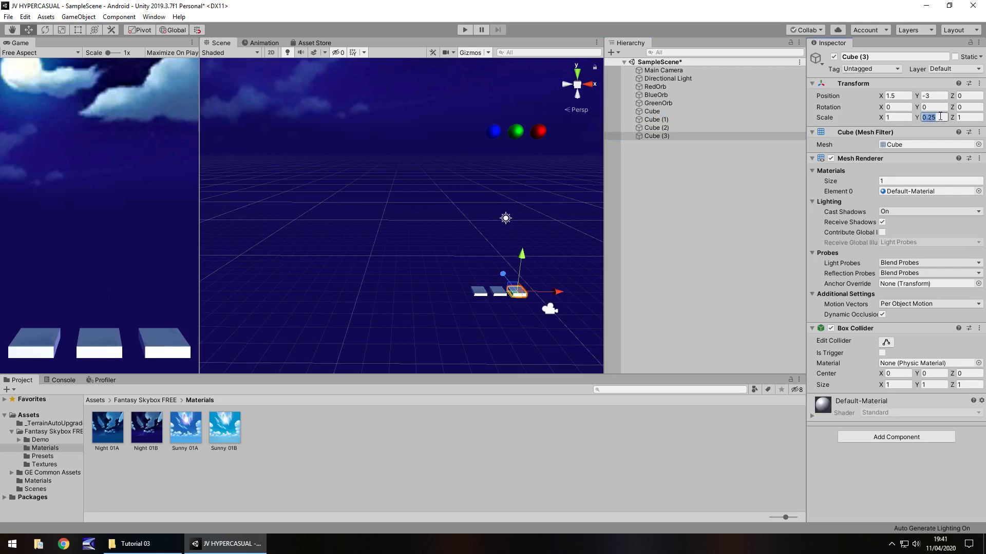
key(BackSpace)
text(.5)
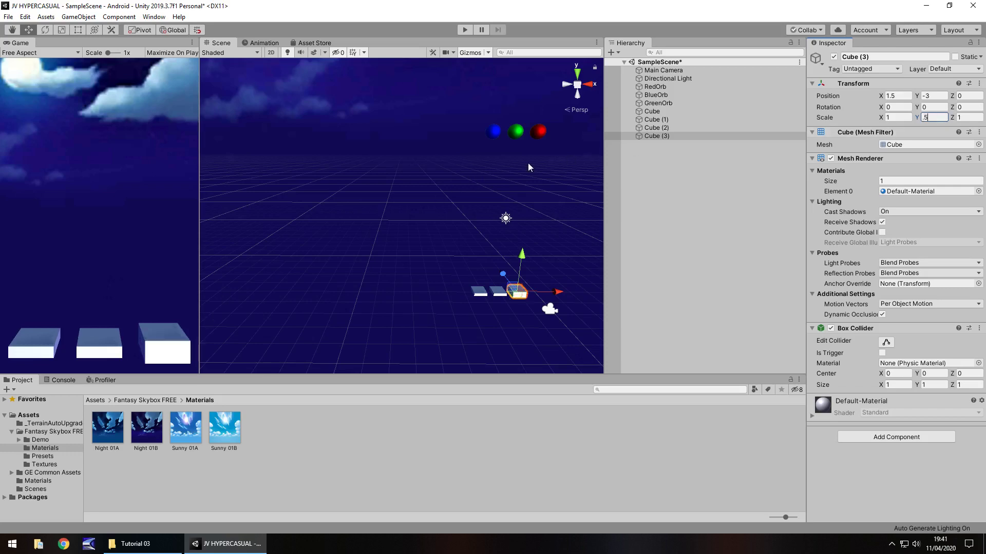
middle_drag(524, 286, 487, 258)
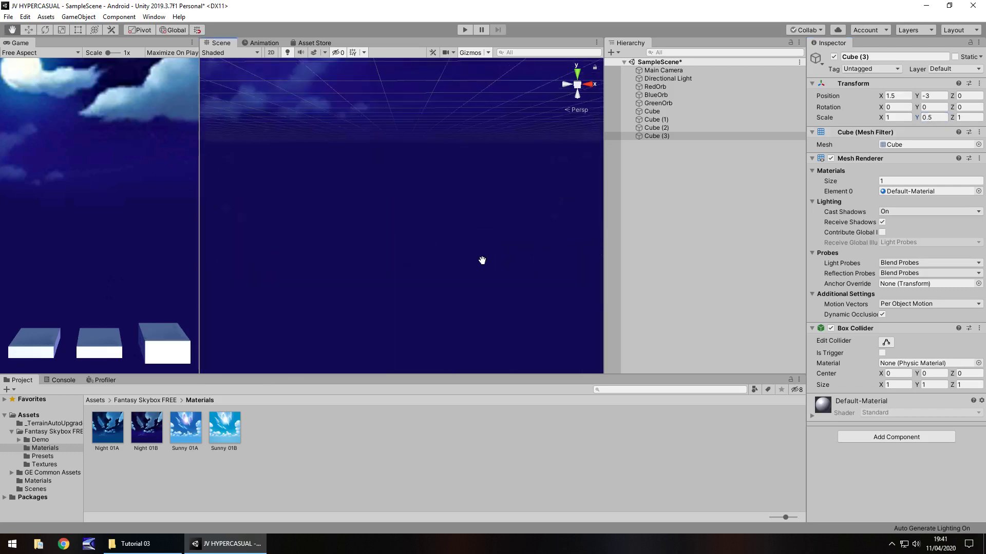
key(f)
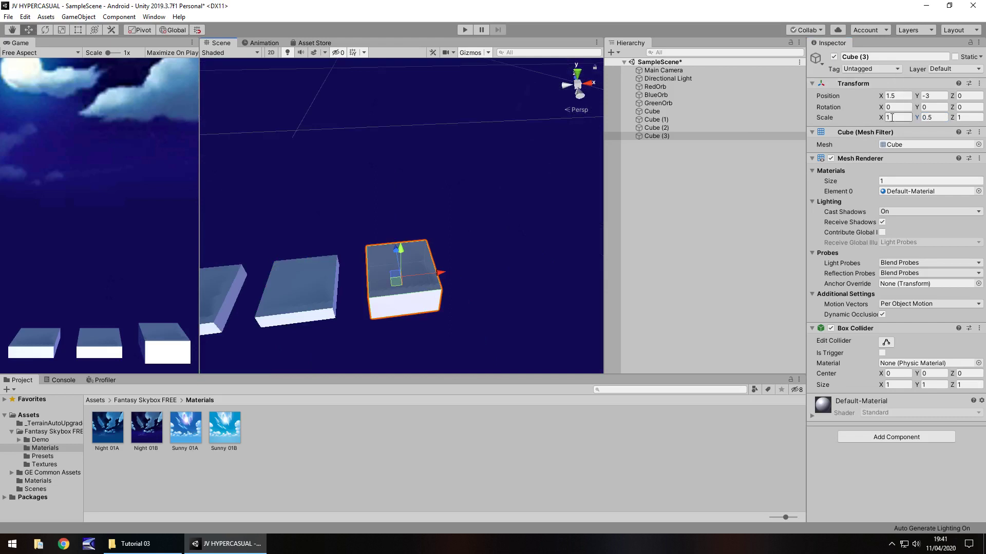
click(896, 118)
text(.25)
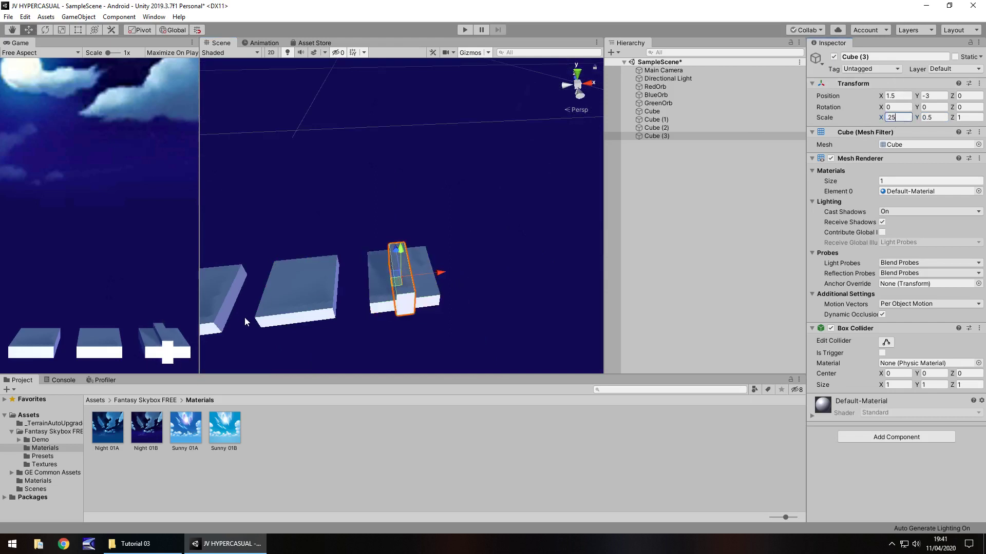
key(Return)
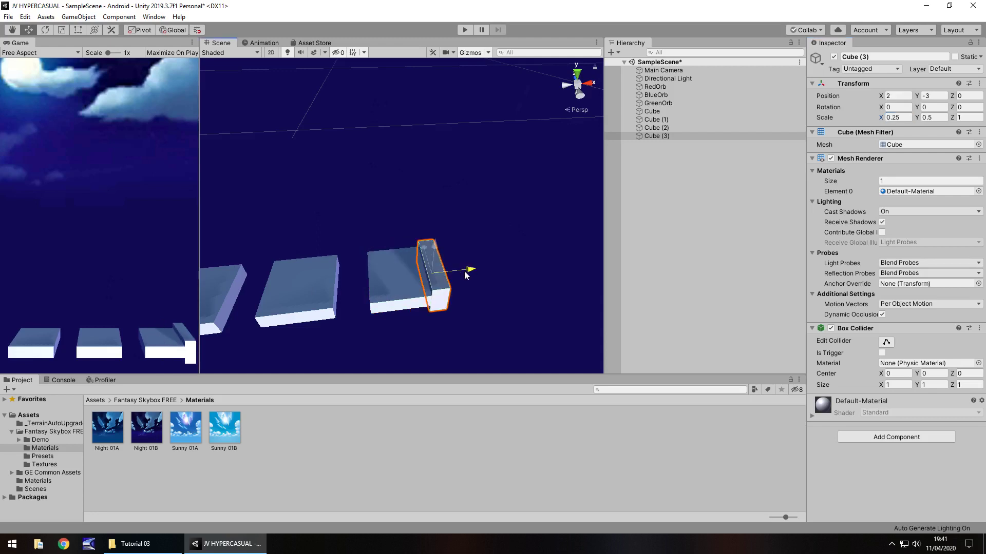
drag(464, 270, 416, 262)
key(ctrl+d)
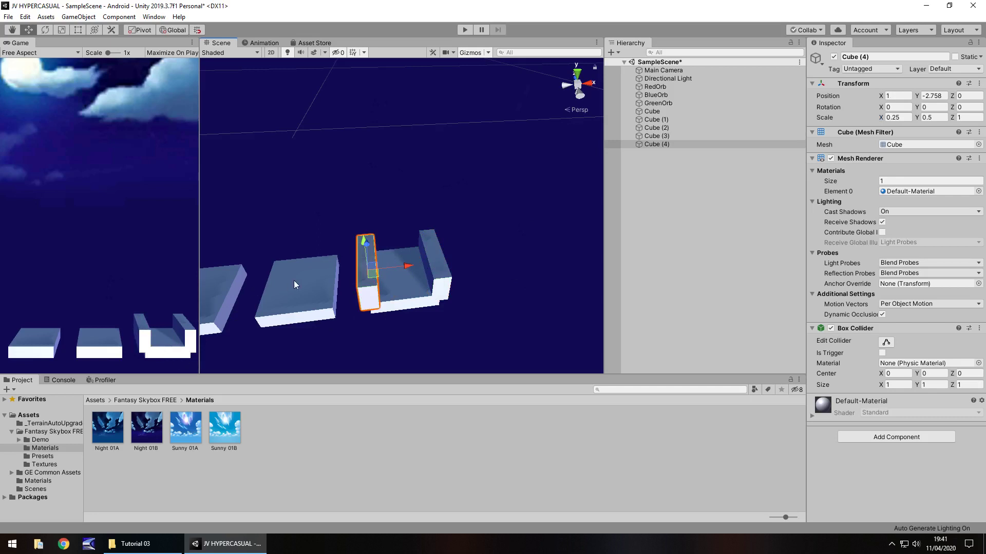
- Copy the wall to both sides of the other two platforms, ending at X -2, and test-run the scene with the orbs
key(ctrl+d)
drag(405, 260, 191, 288)
key(ctrl+d)
key(ctrl+d)
key(ctrl+d)
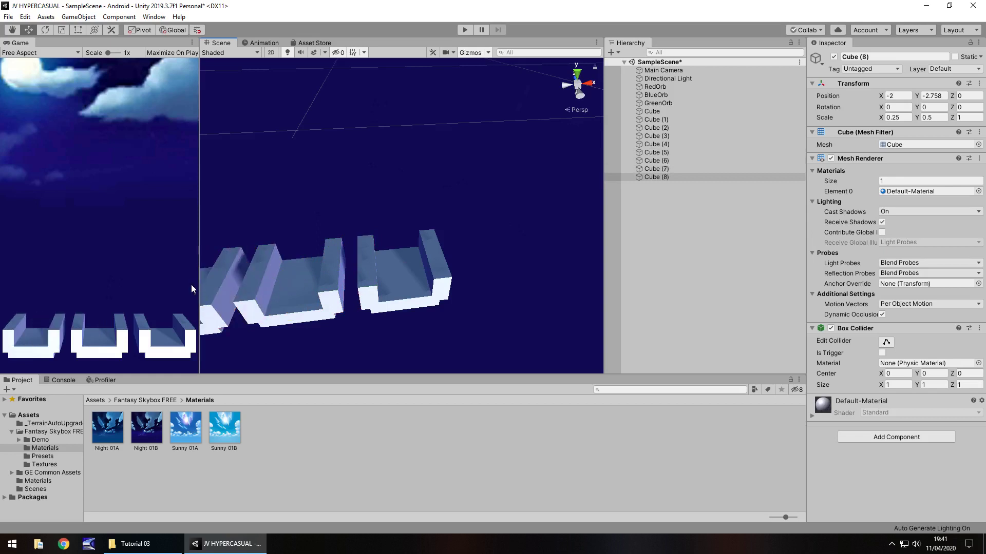
click(462, 30)
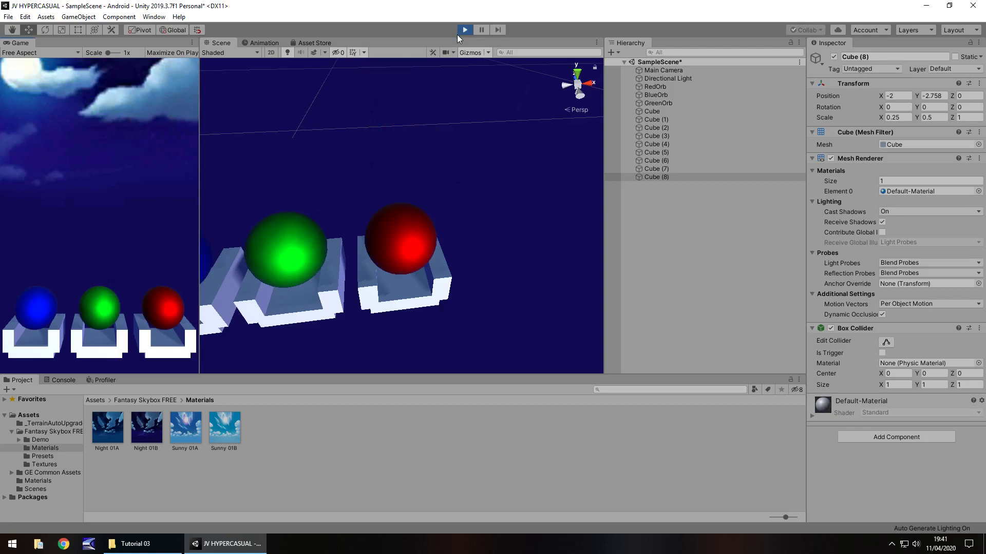
click(460, 30)
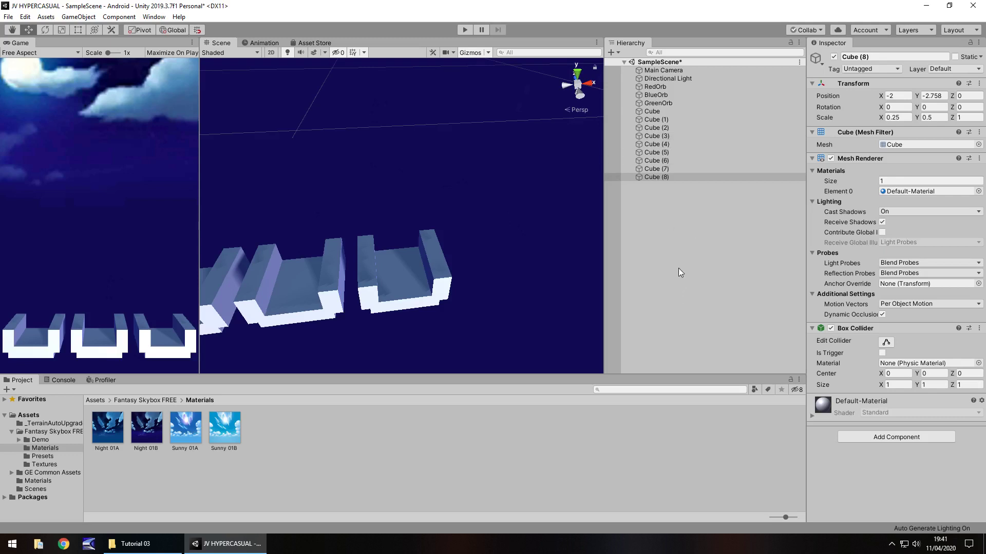
- Rename the platform cube at X 1.5 as RightPlatform
click(661, 113)
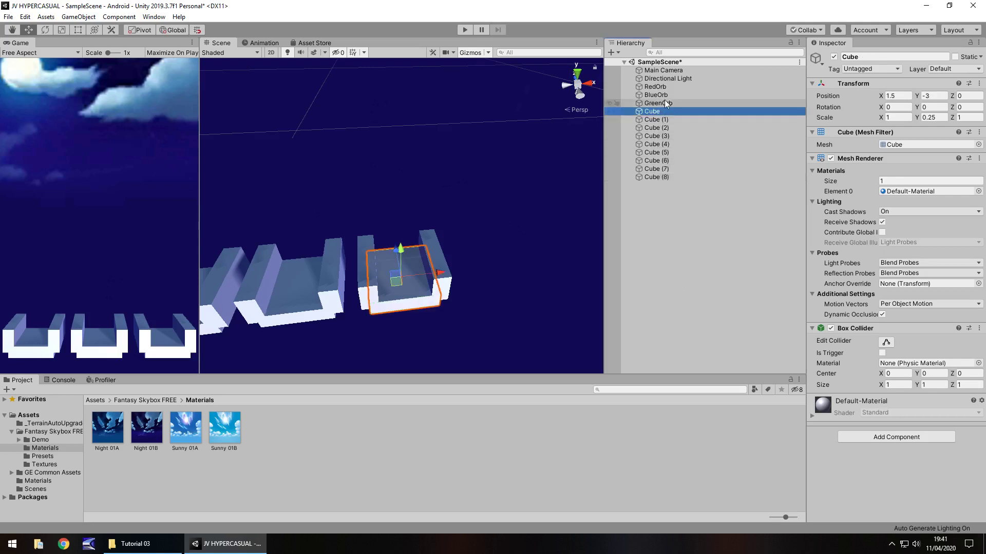
key(F2)
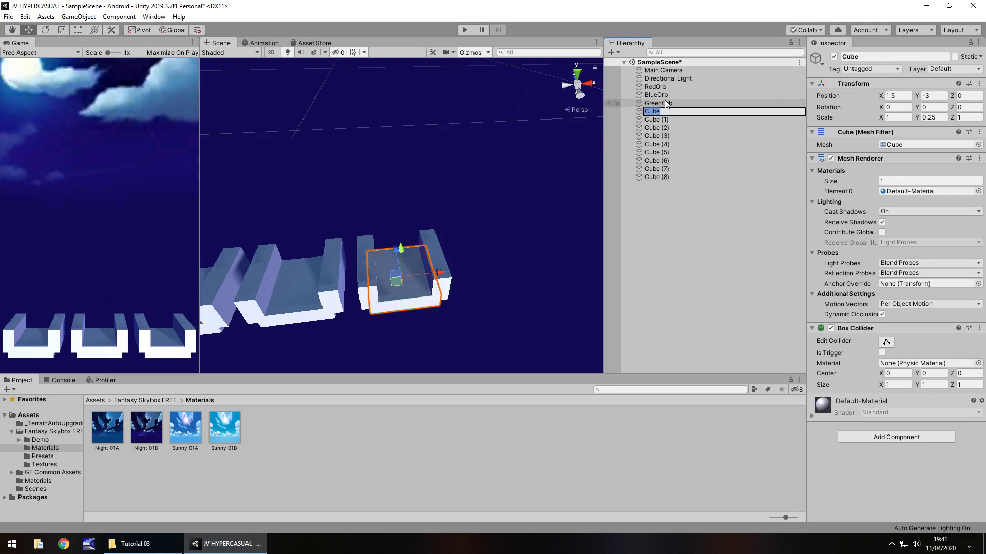
text(RightPlatform)
key(Return)
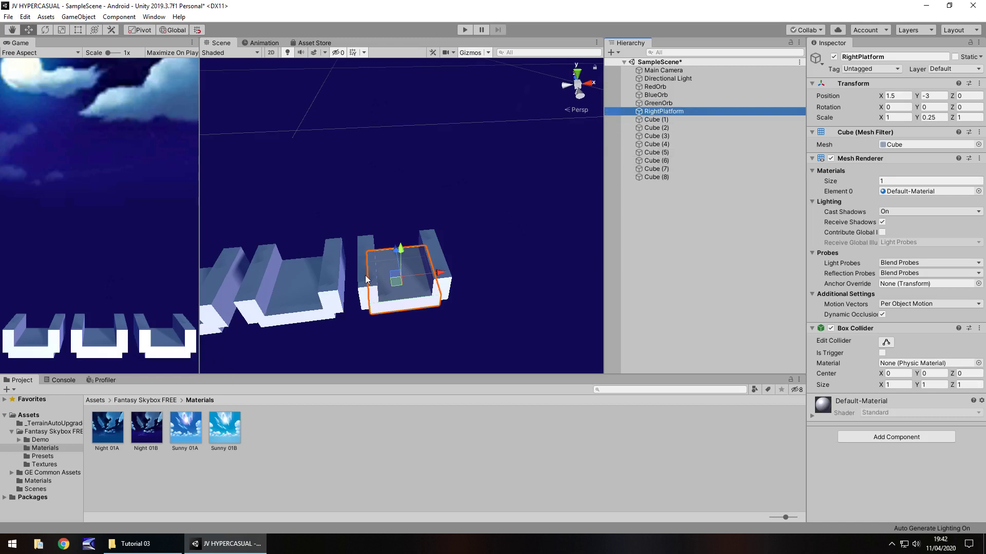
- Rename the wall at X 2 as RightRight and make it a child of RightPlatform
click(681, 138)
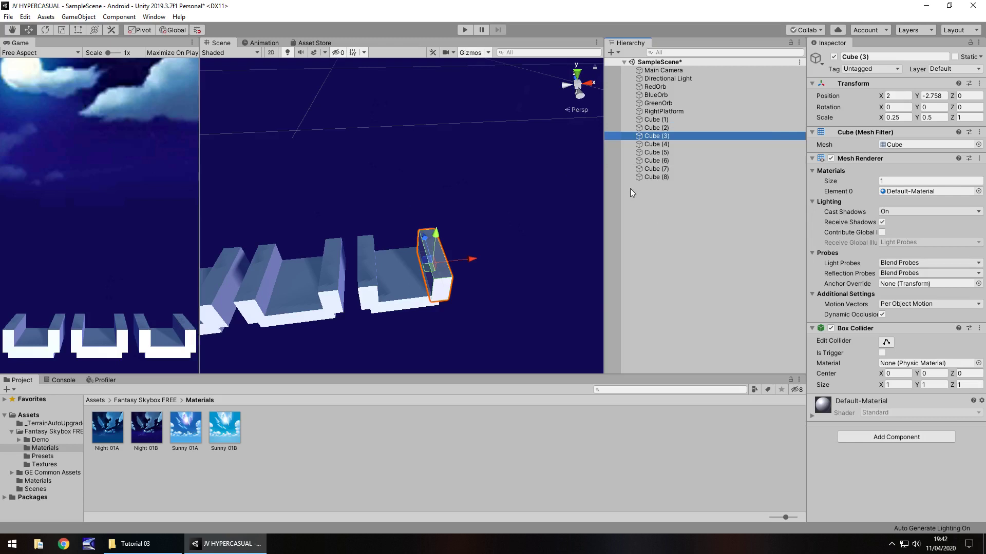
key(F2)
text(Righ)
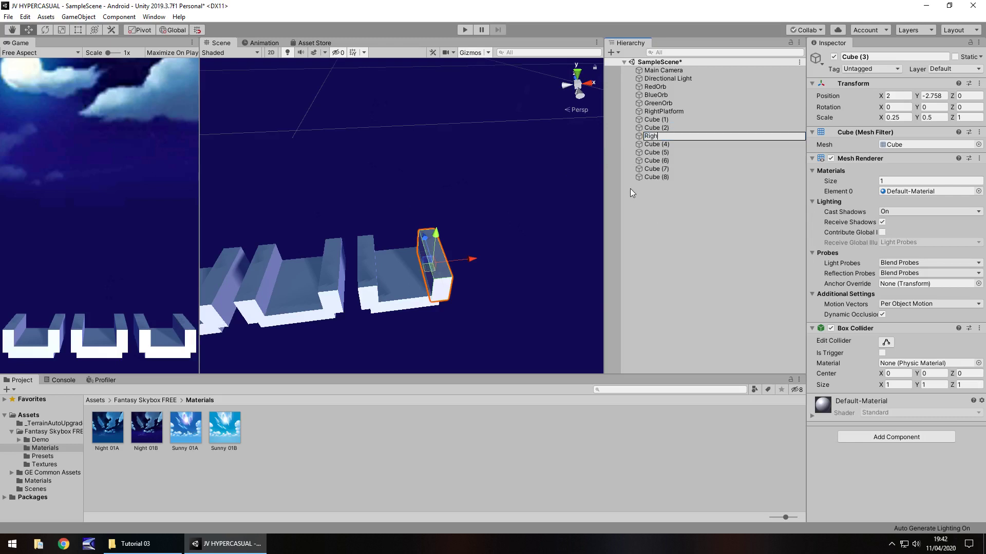
text(tRight)
key(Return)
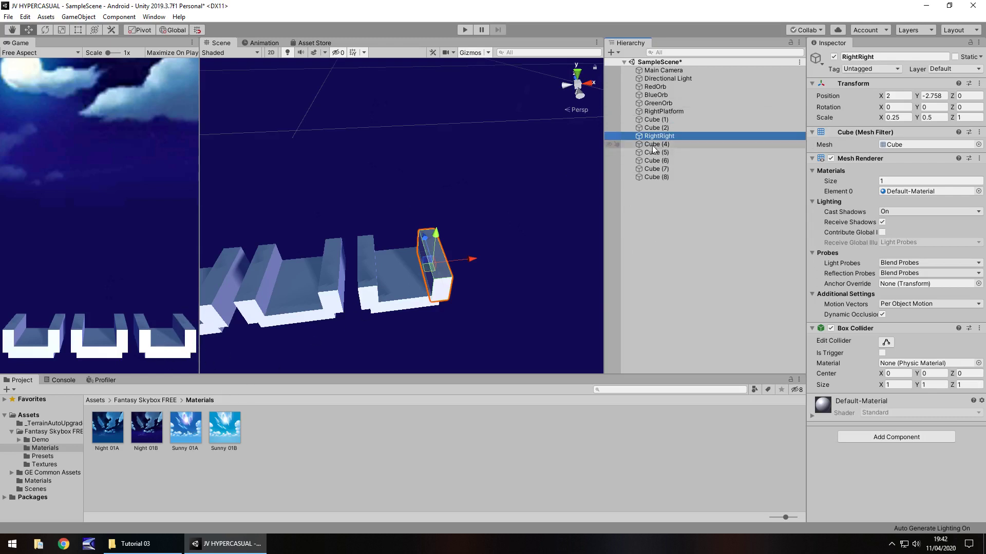
drag(655, 138, 661, 111)
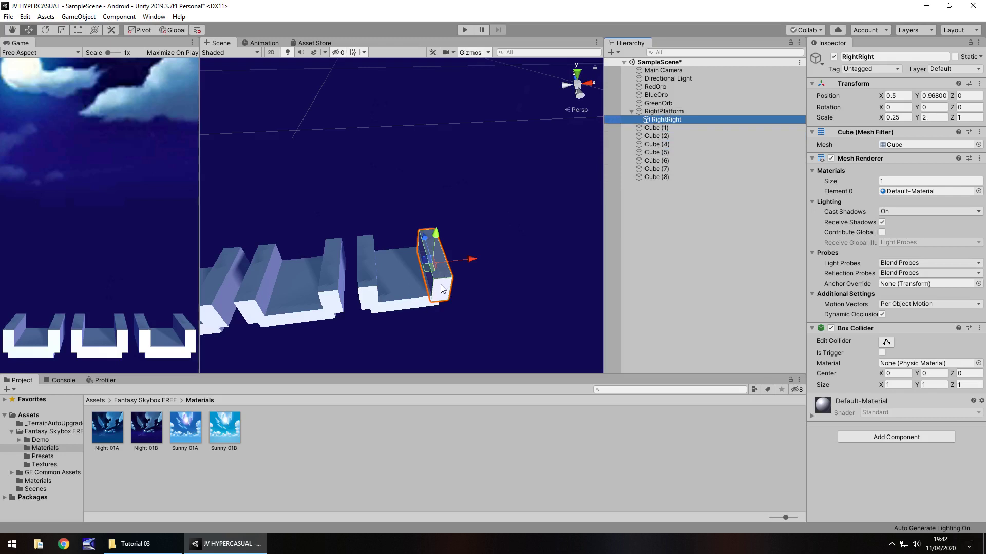
- Deactivate and reactivate the unparented middle platform and then RightPlatform to compare how their walls respond
click(300, 301)
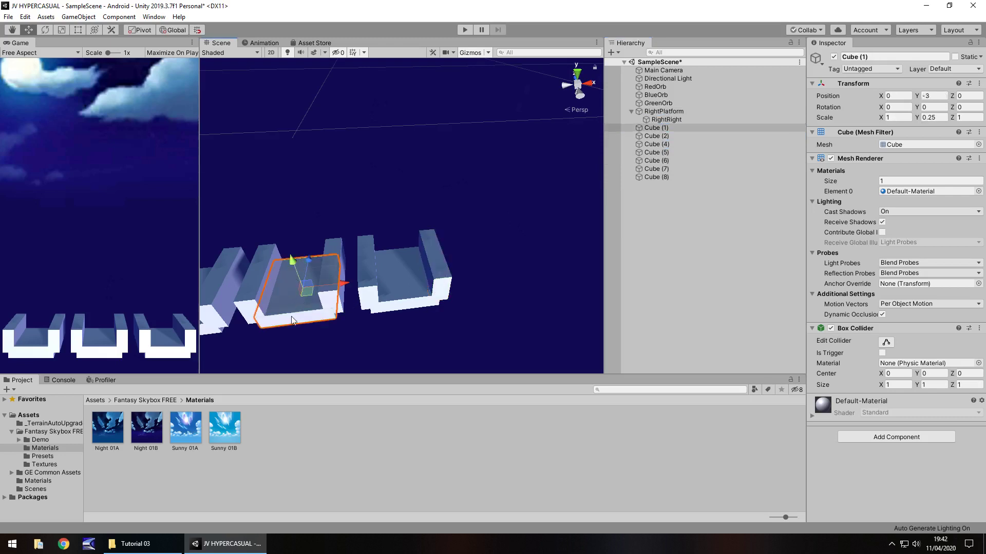
click(833, 57)
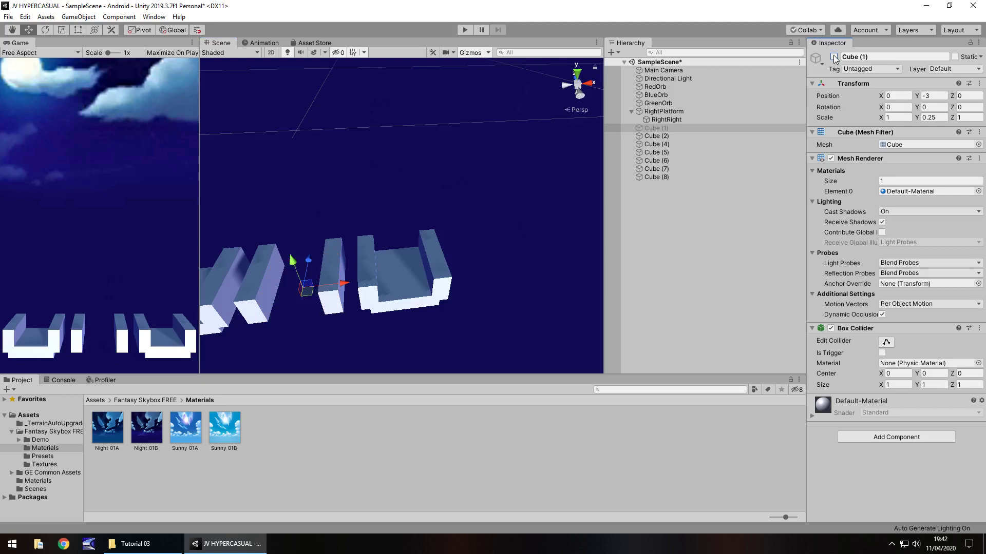
click(834, 57)
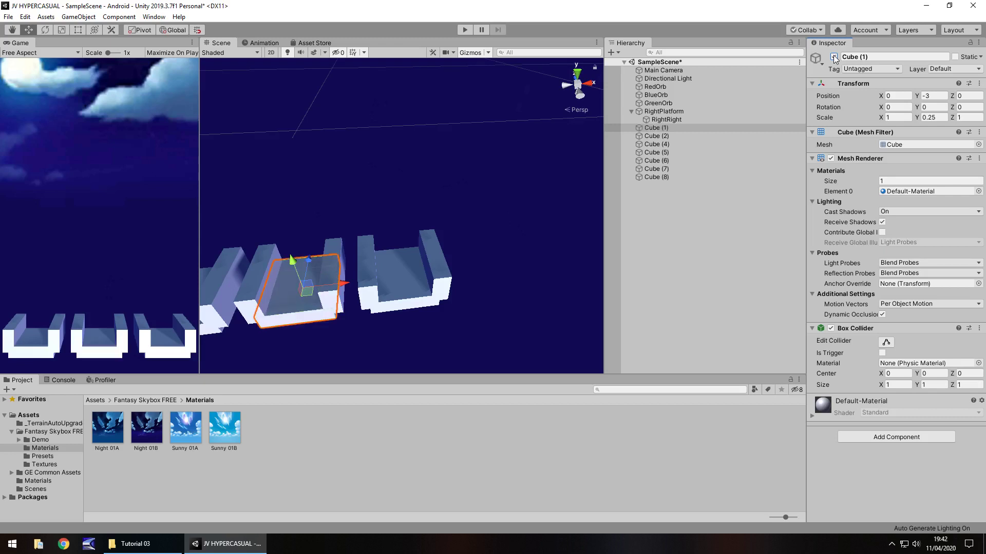
click(665, 112)
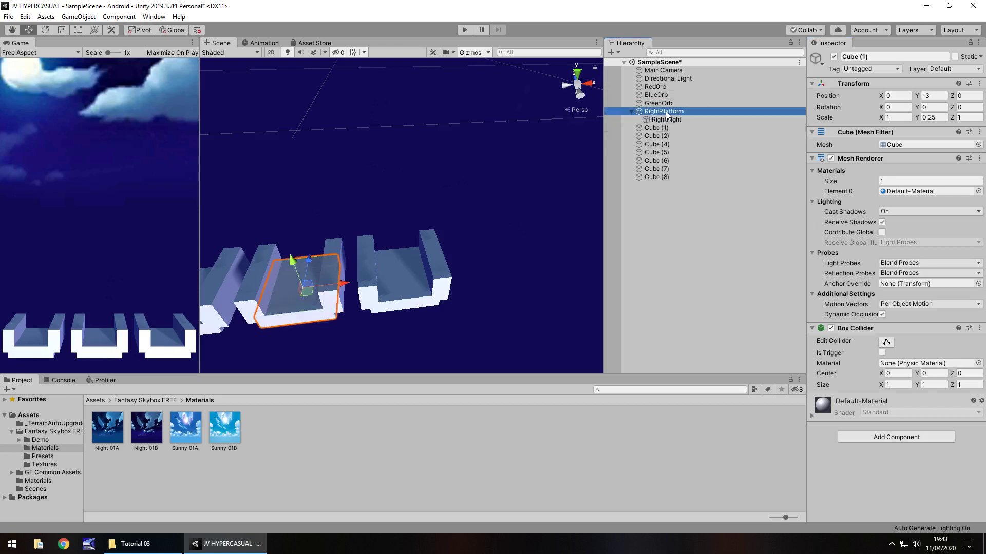
click(833, 56)
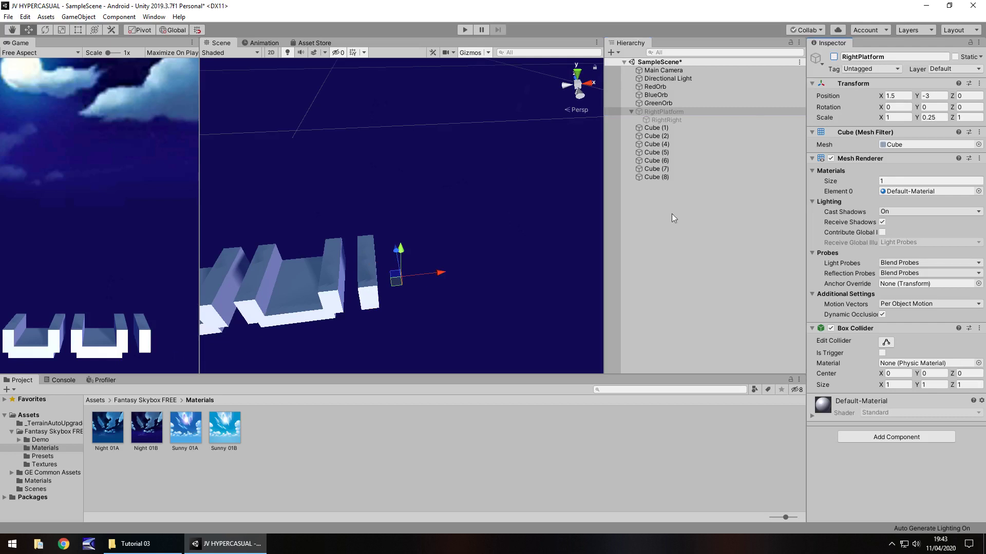
click(834, 57)
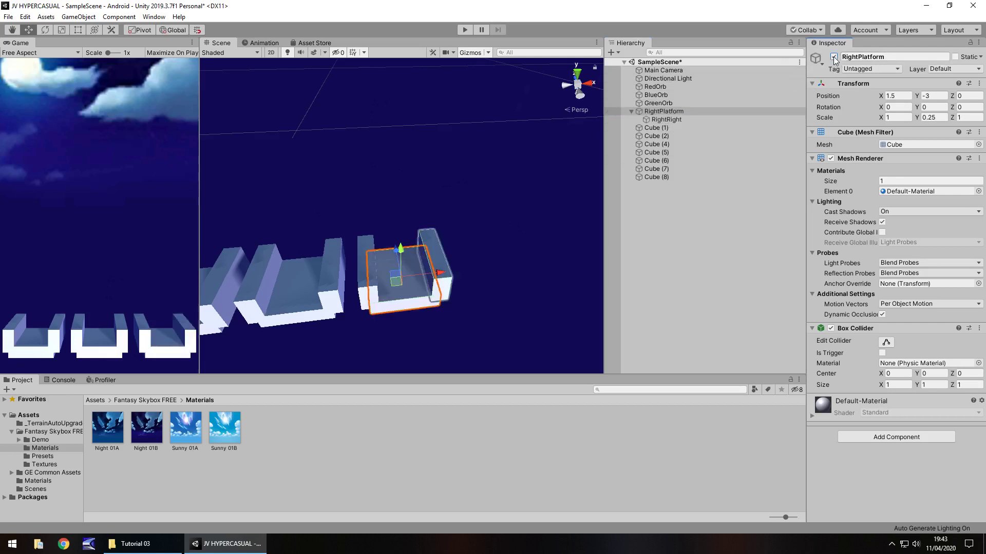
click(663, 128)
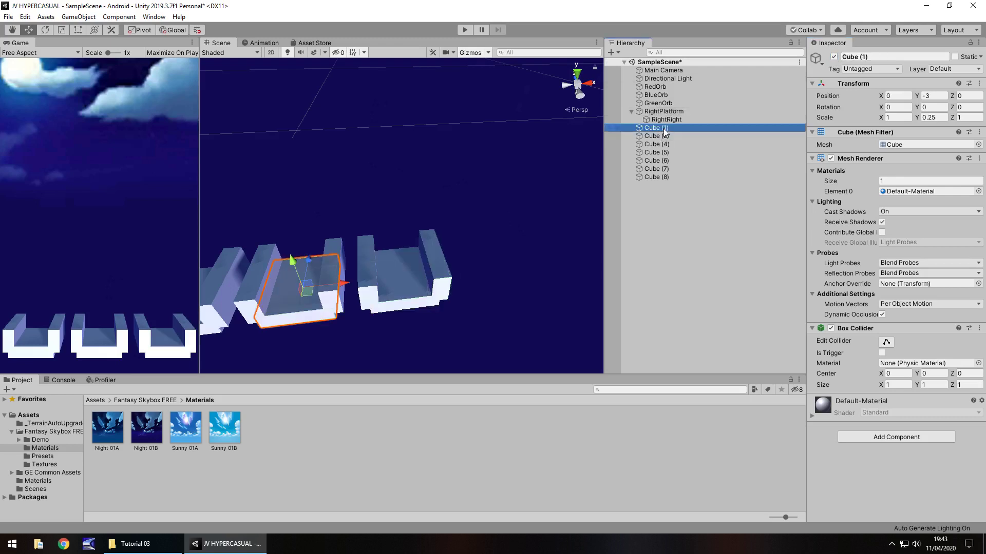
- Rename the wall at X 1 as RightLeft, make it a child of RightPlatform, and select the collapsed parent
click(664, 145)
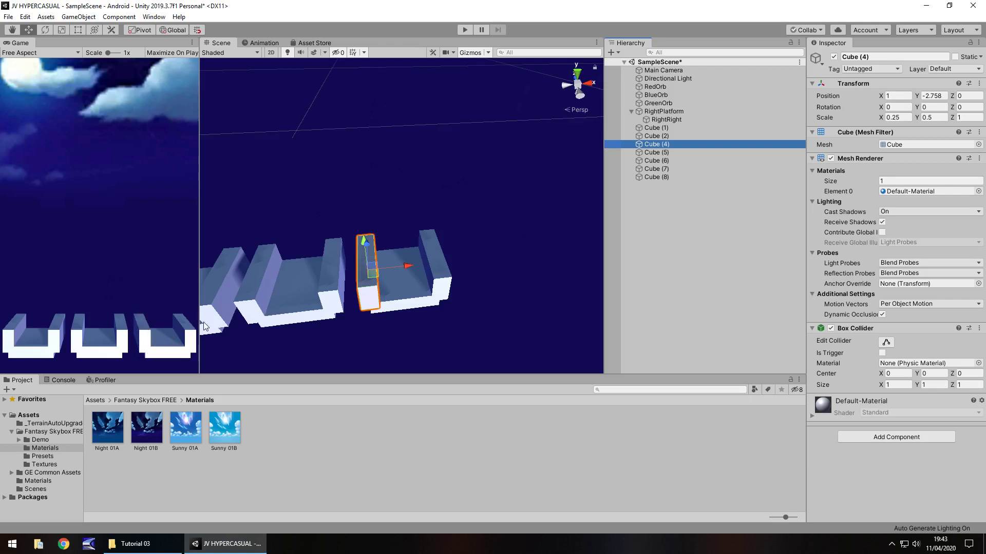
key(F2)
text(Ri)
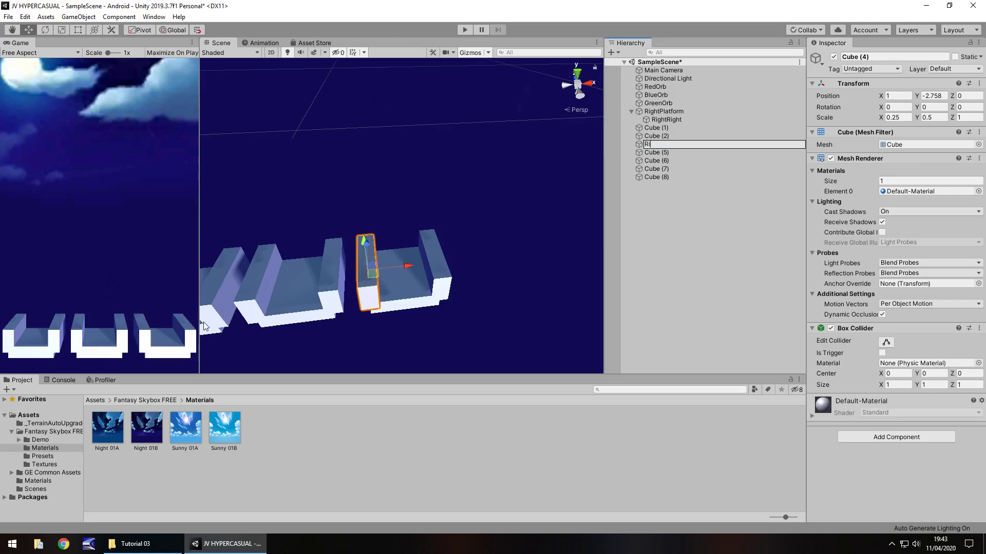
text(ghtLeft)
key(Return)
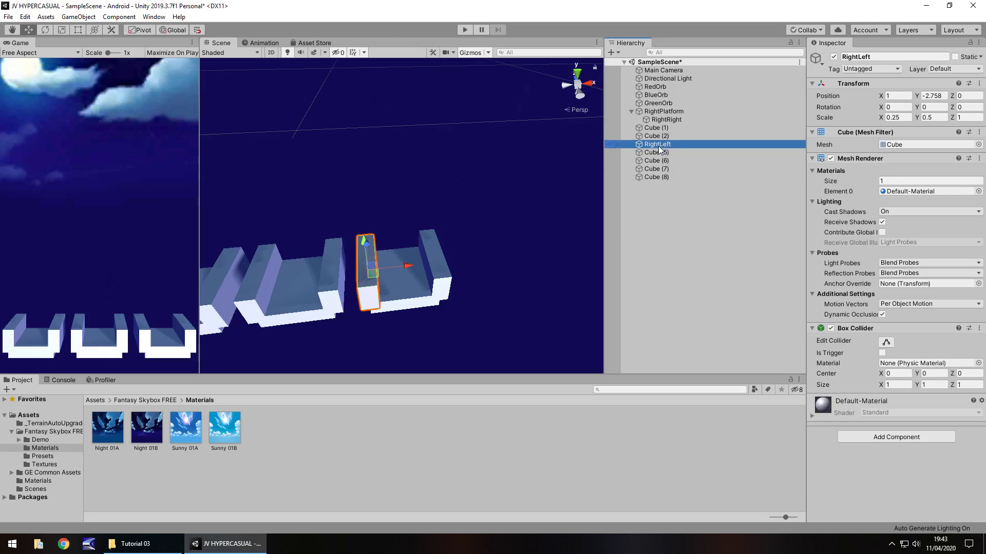
drag(658, 146, 664, 111)
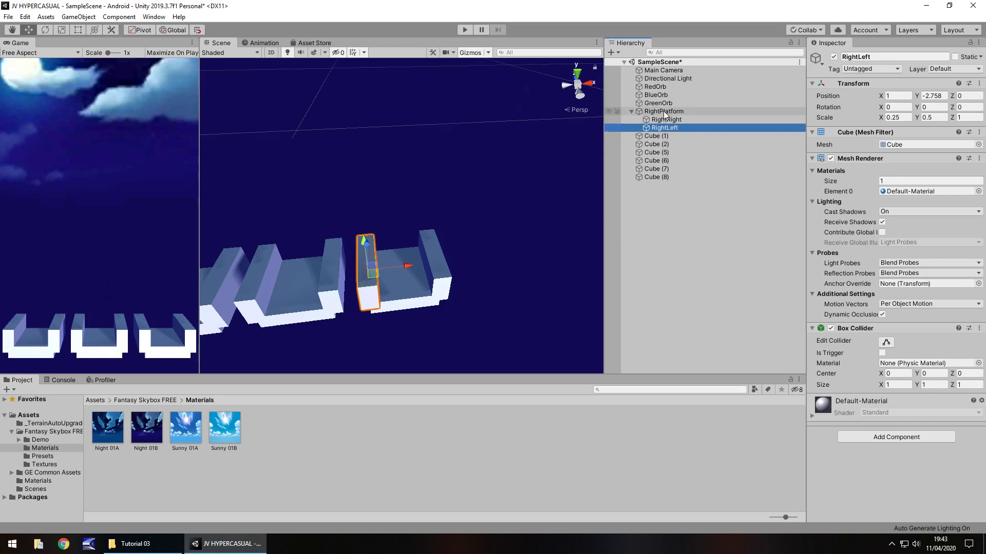
click(631, 111)
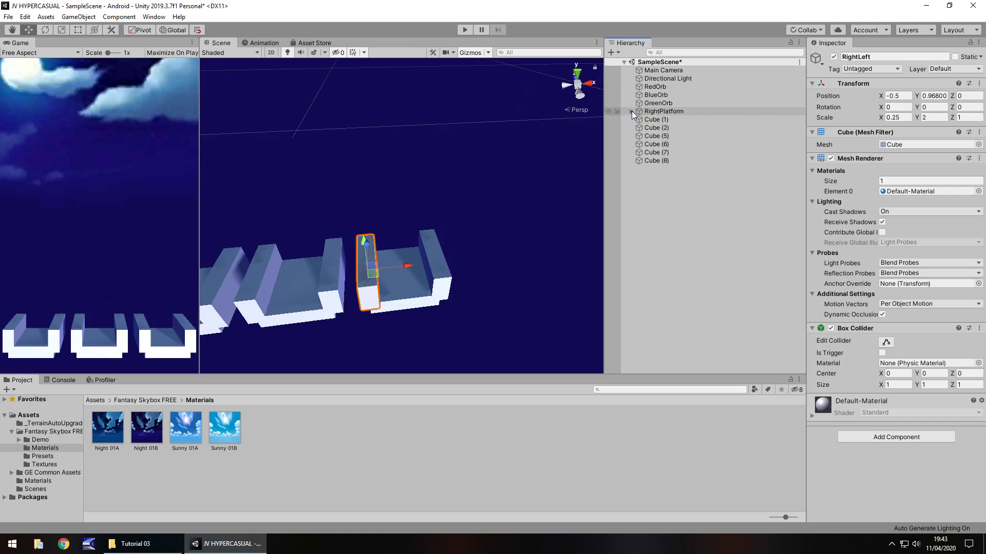
click(675, 111)
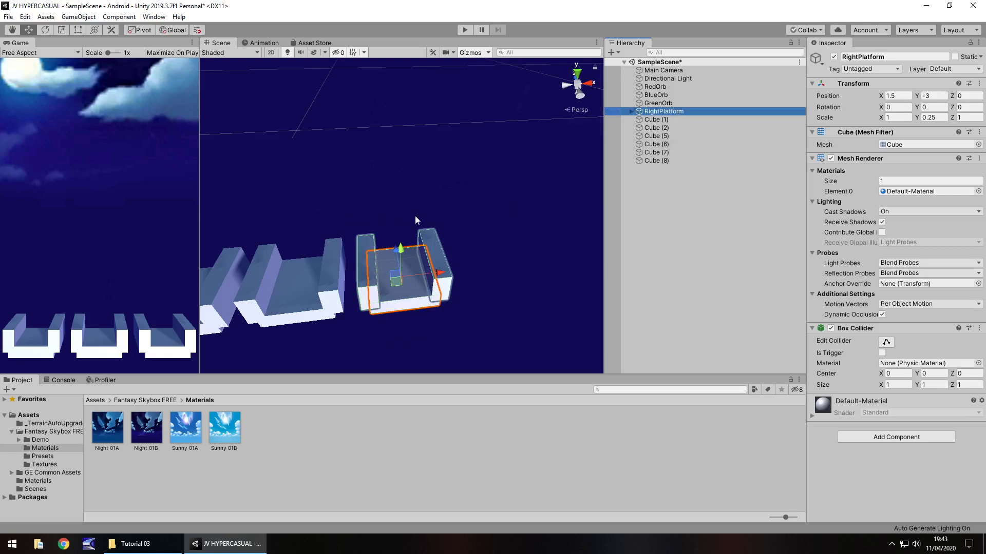
- Deactivate and reactivate RightPlatform to check that its child walls follow it
click(833, 57)
click(834, 57)
click(834, 57)
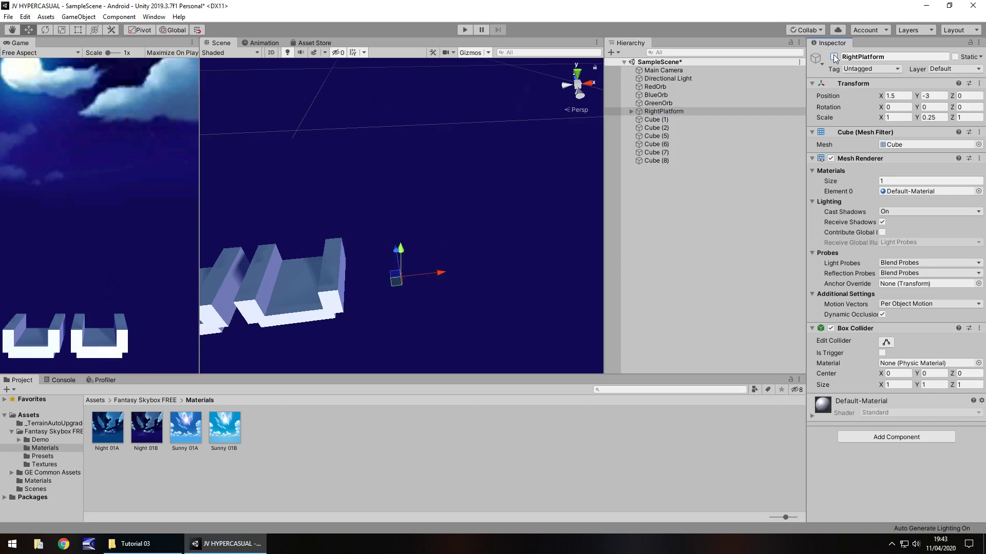
click(834, 57)
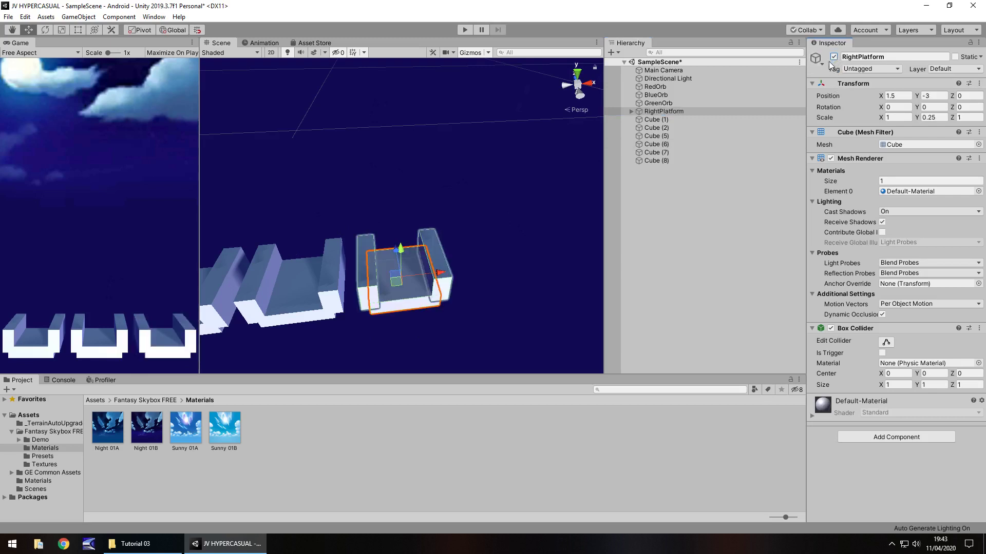
- Rename the platform cube at X 0 as MiddlePlatform
click(680, 119)
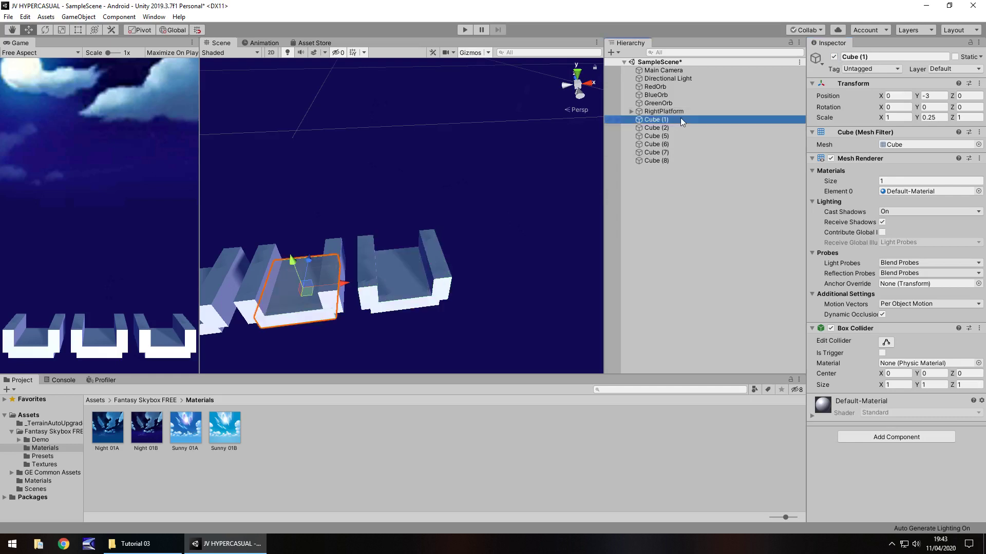
key(F2)
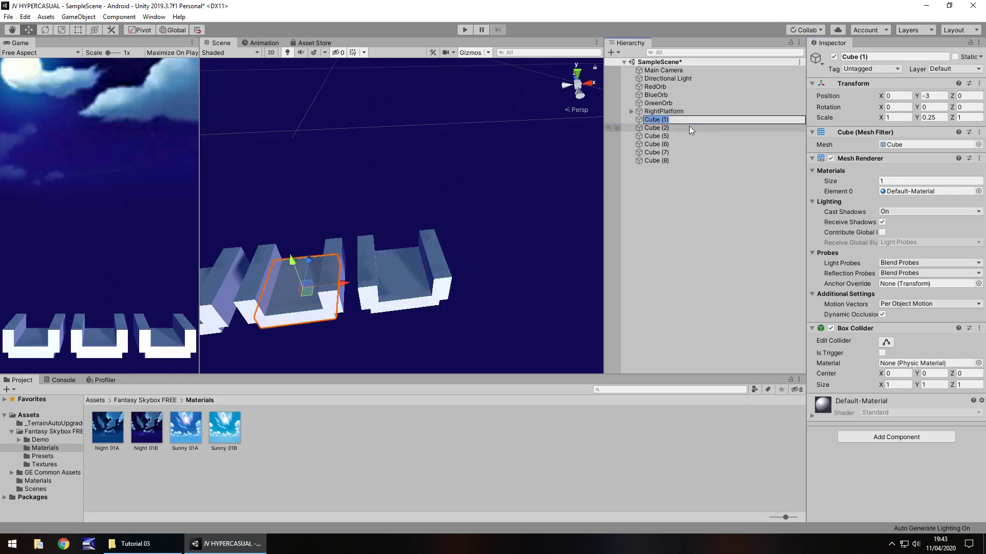
text(MiddlePlatform)
key(Return)
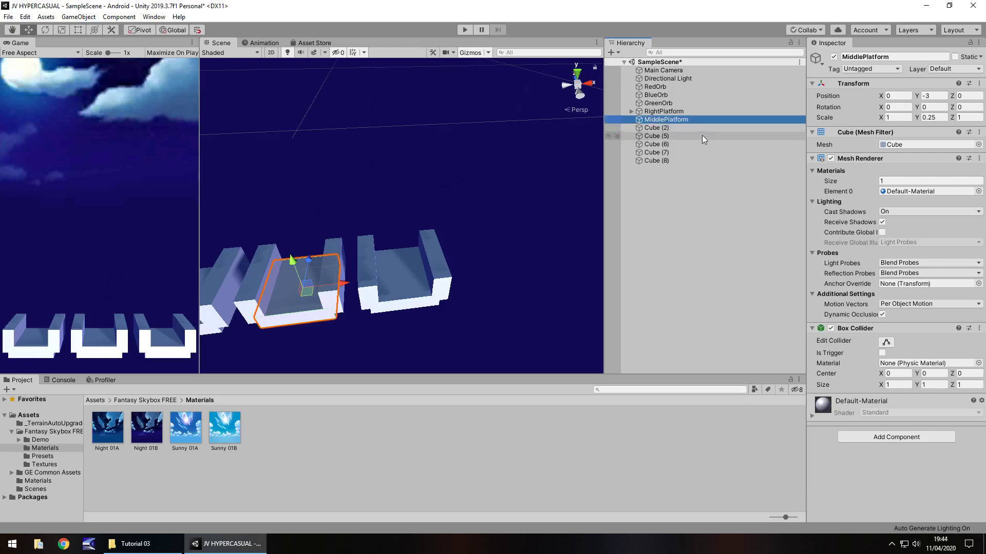
- Rename the wall at X 0.5 as MiddleRight
click(664, 135)
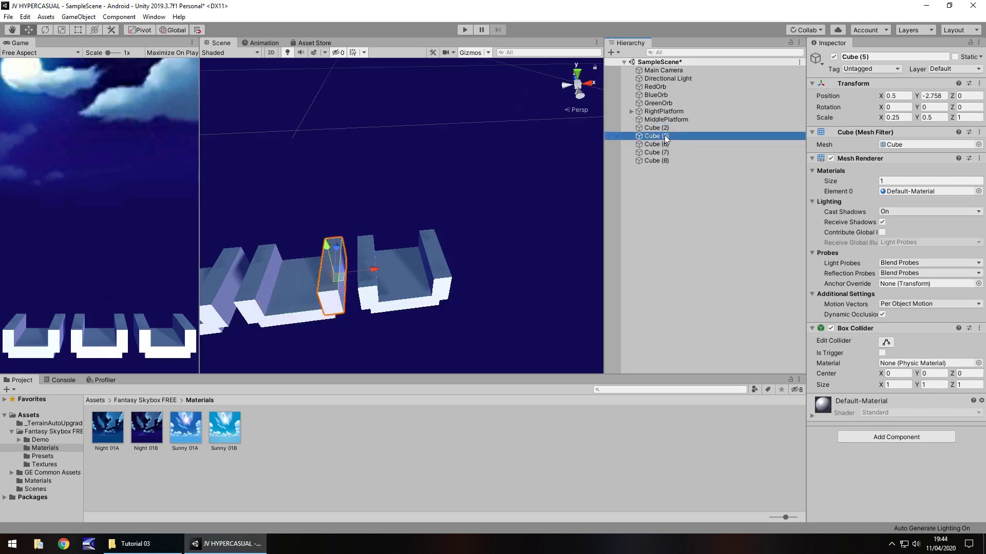
key(F2)
text(Middl)
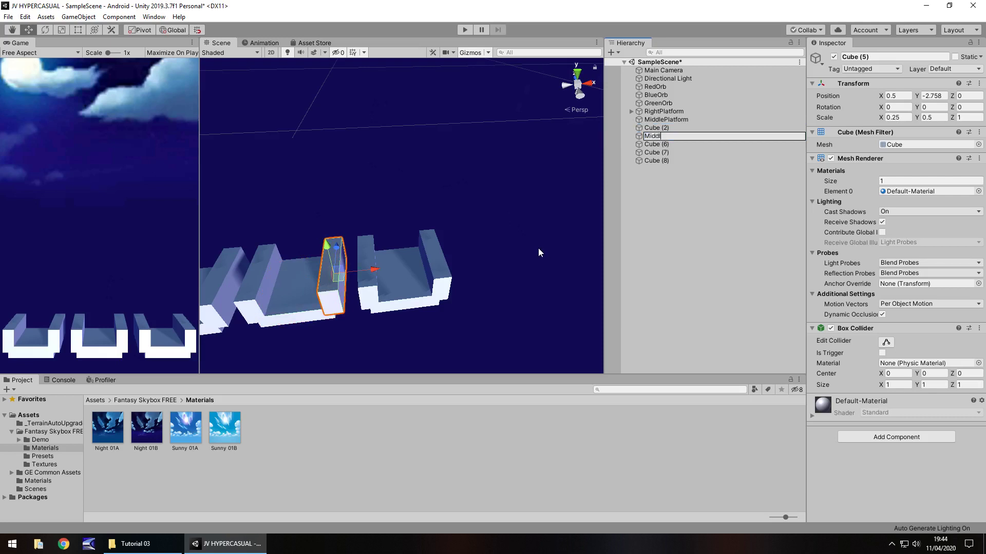
text(eRight)
key(Return)
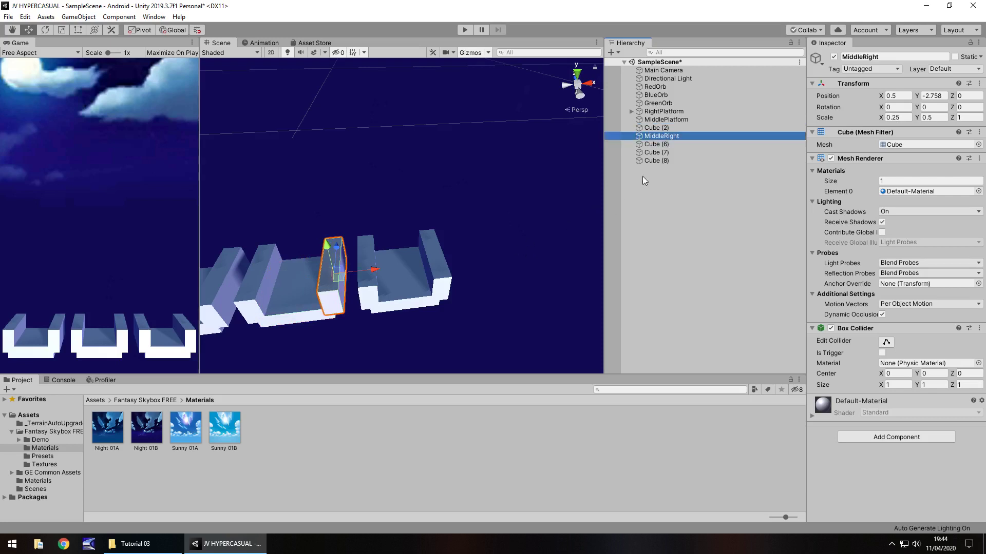
- Rename the wall at X -0.5 as MiddleLeft
click(664, 144)
key(F2)
text(M)
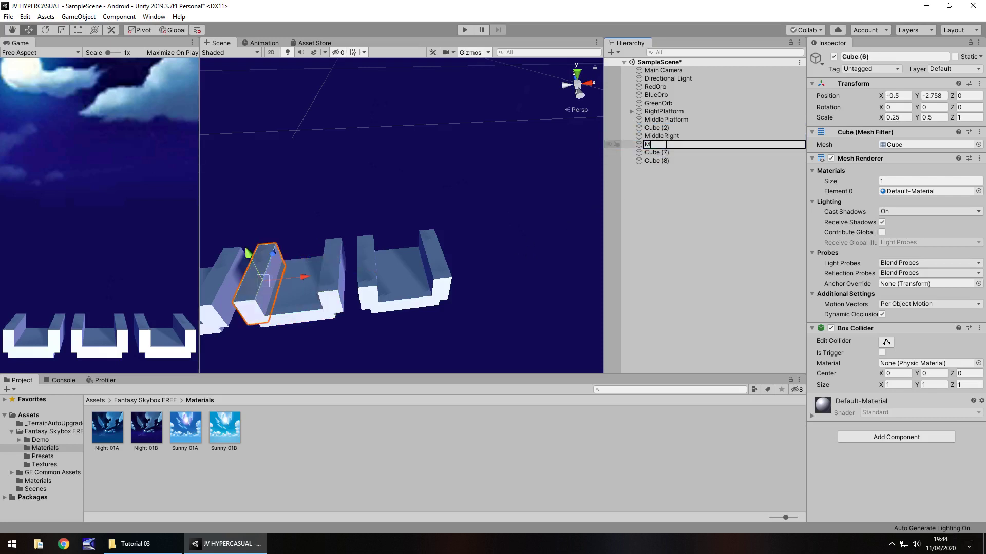
text(iddleLeft)
key(Return)
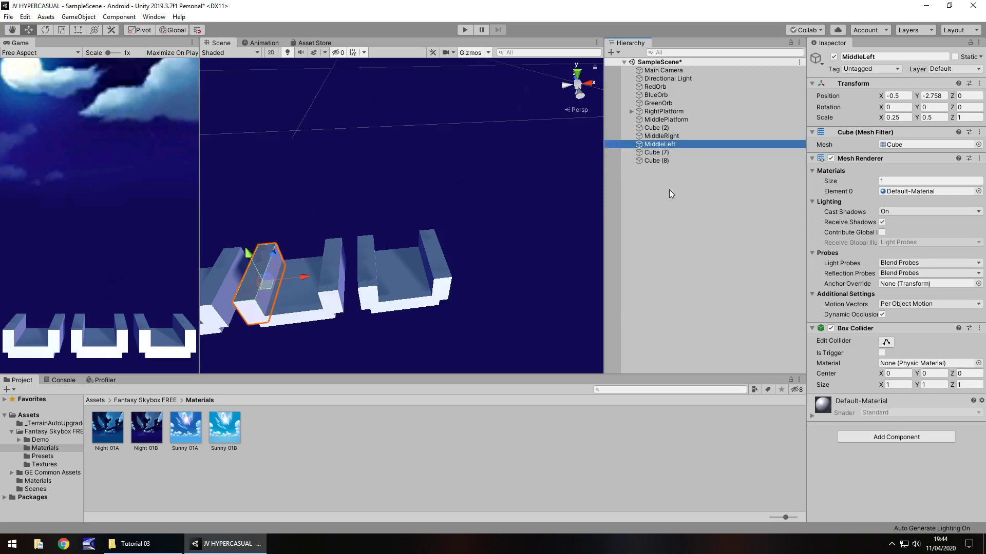
- Make MiddleRight and MiddleLeft children of MiddlePlatform, and toggle the collapsed parent's active state to check the grouping
ctrl+click(665, 136)
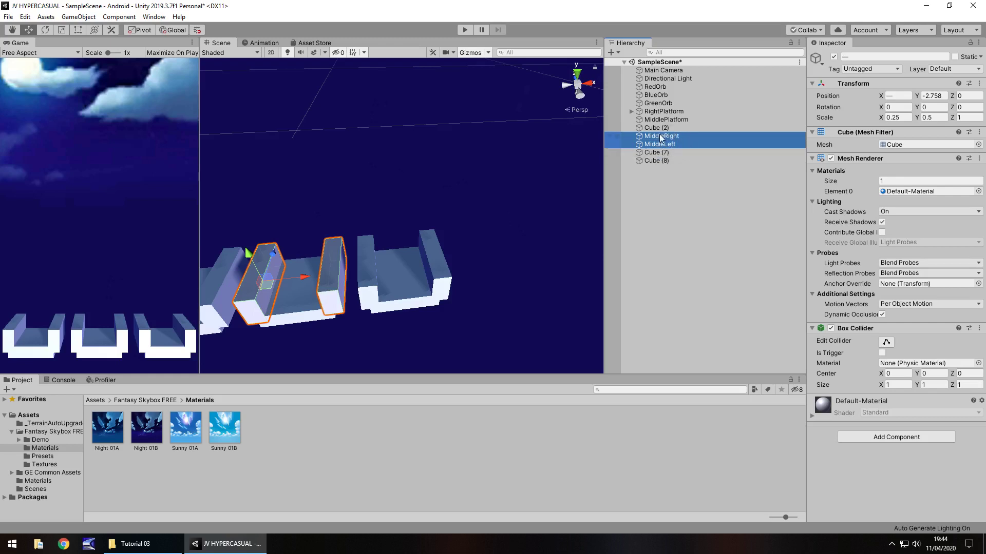
drag(667, 137, 662, 122)
click(630, 121)
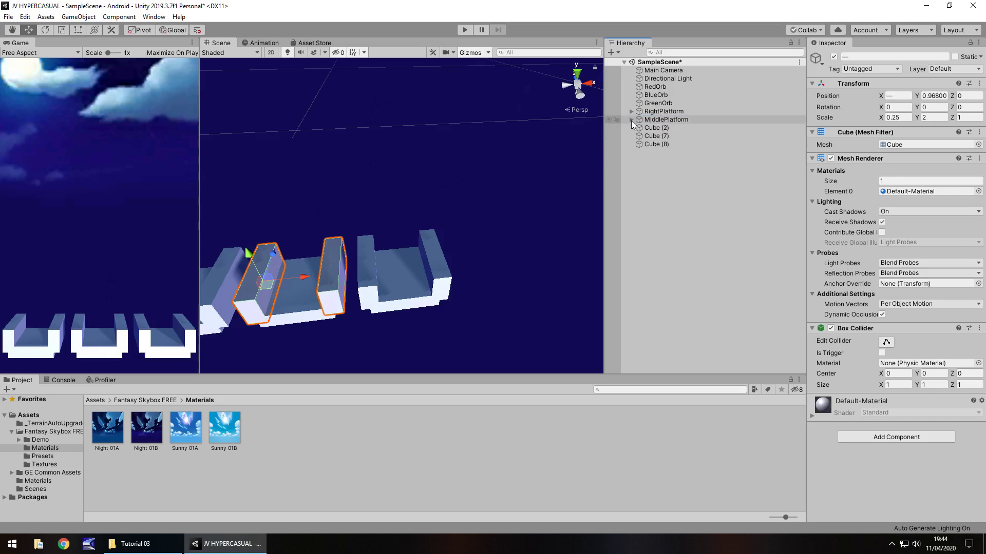
click(678, 122)
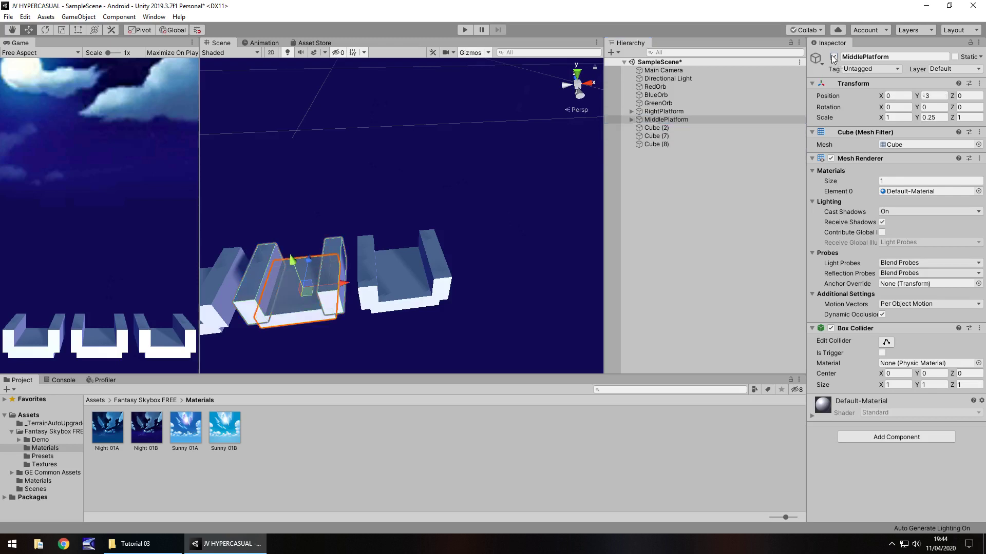
click(834, 57)
click(834, 57)
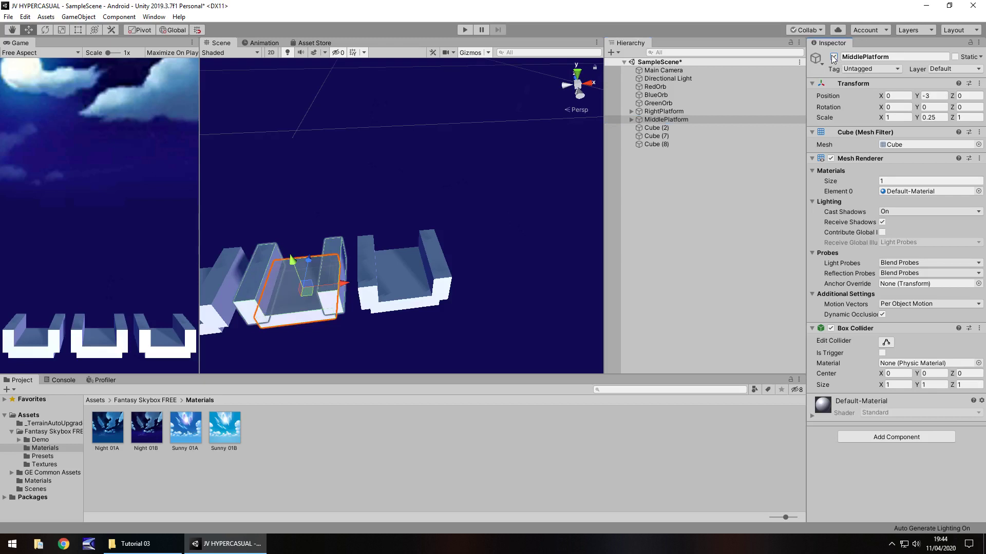
- Rename the platform cube at X -1.5 as LeftPlatform
click(657, 128)
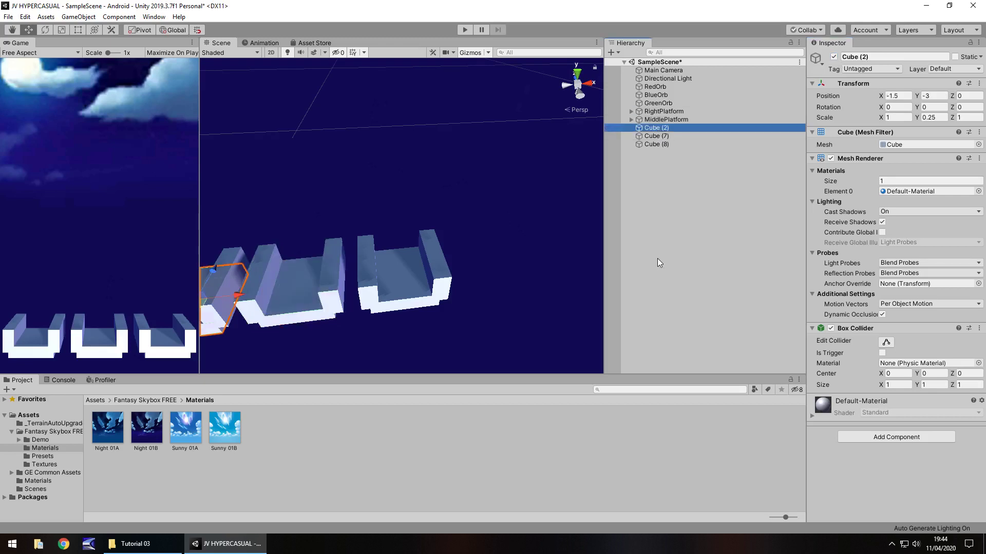
key(F2)
text(Lef)
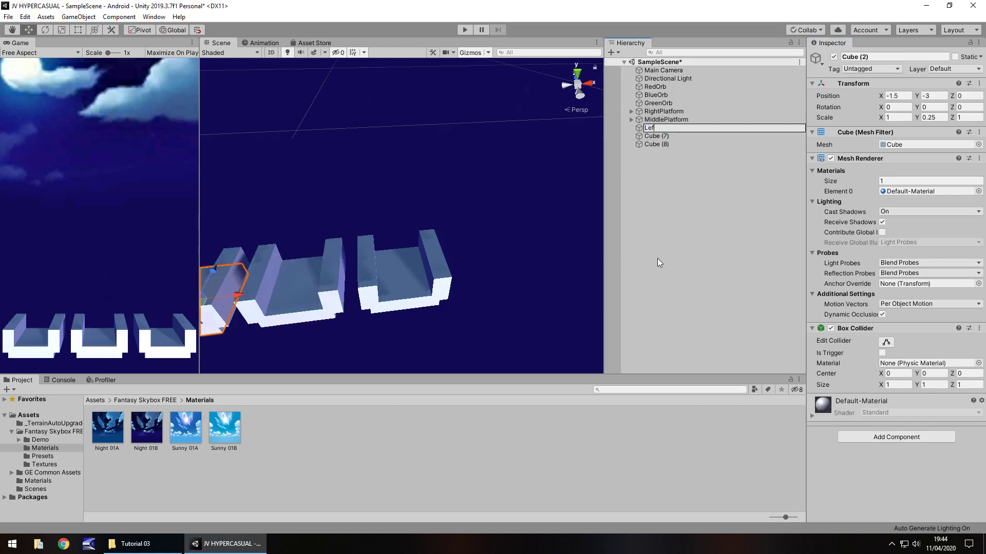
text(tPlatform)
key(Return)
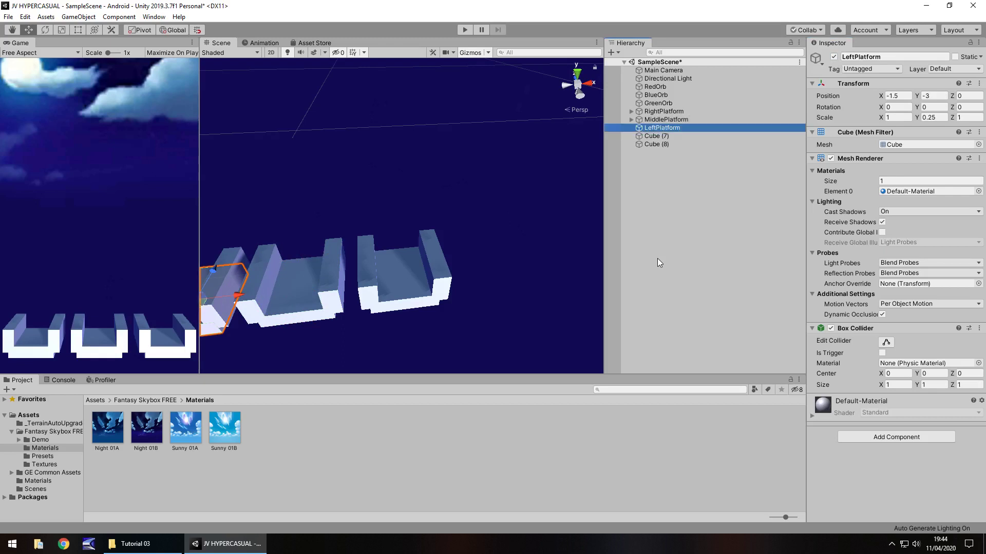
- Rename the wall at X -1 as LeftRight
click(655, 136)
key(F2)
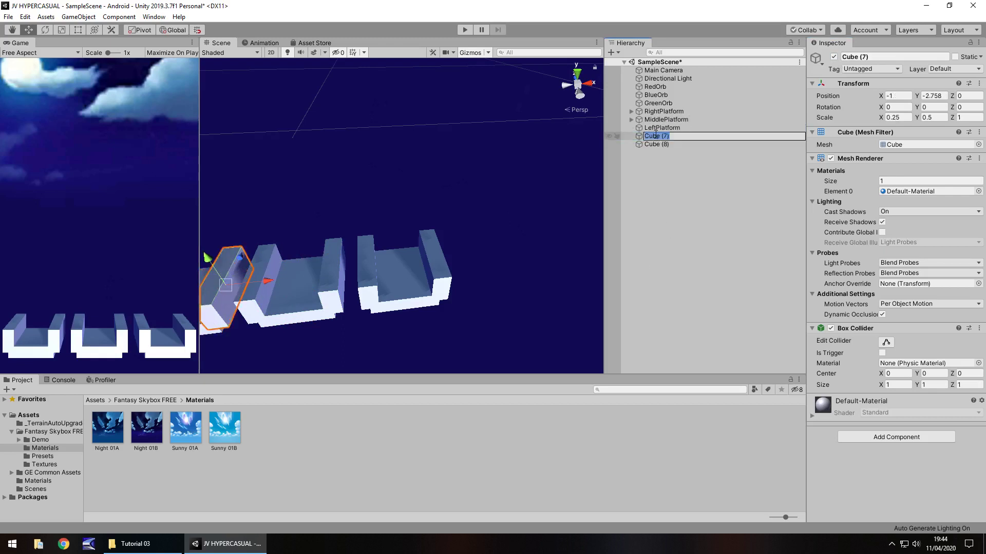
text(LeftRight)
key(Return)
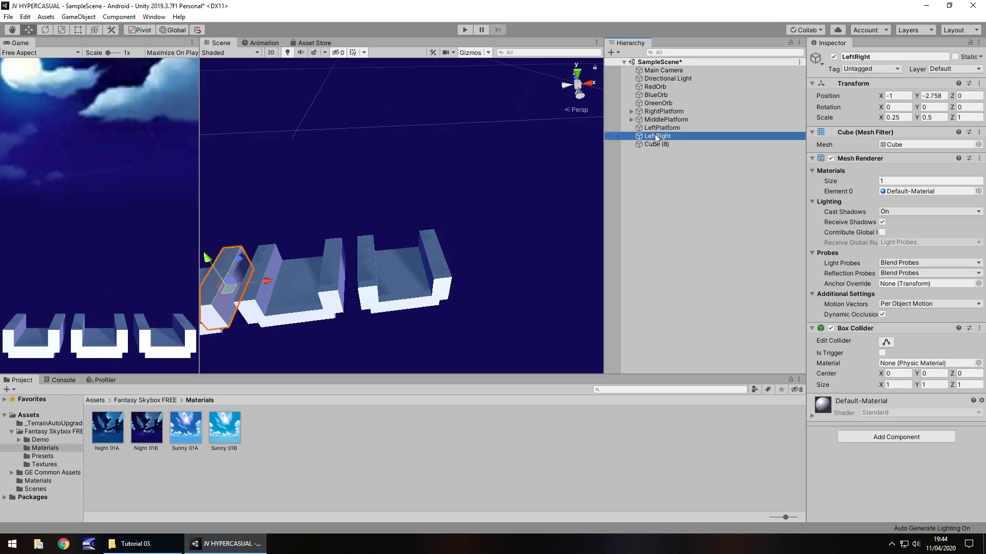
- Rename the wall at X -2 as LeftLeft and make it and LeftRight children of LeftPlatform
click(661, 144)
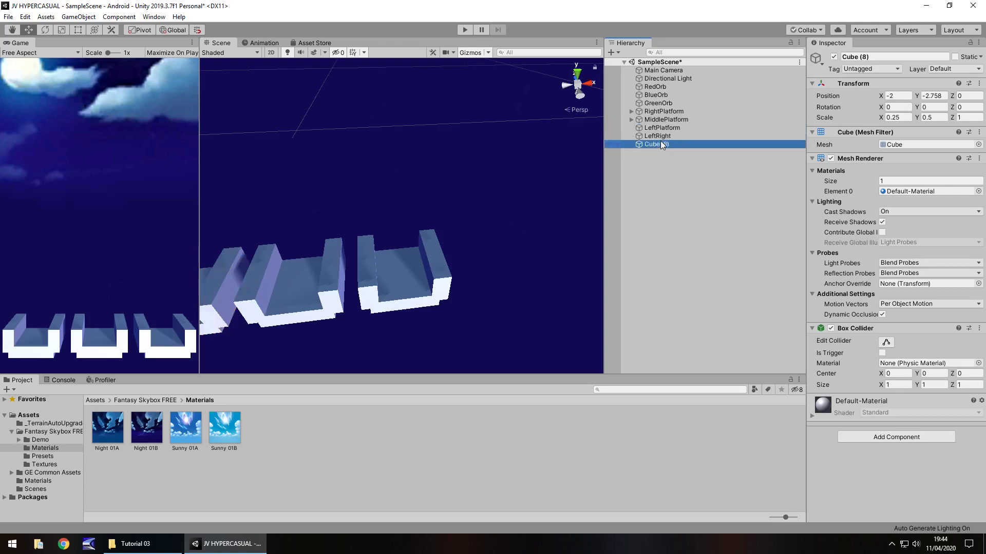
key(F2)
text(LeftLeft)
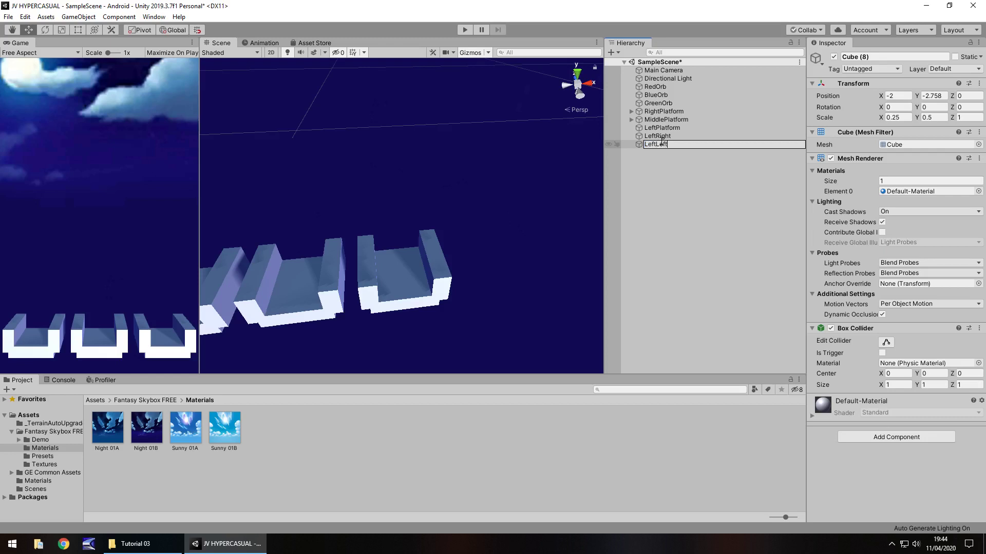
key(Return)
ctrl+click(659, 136)
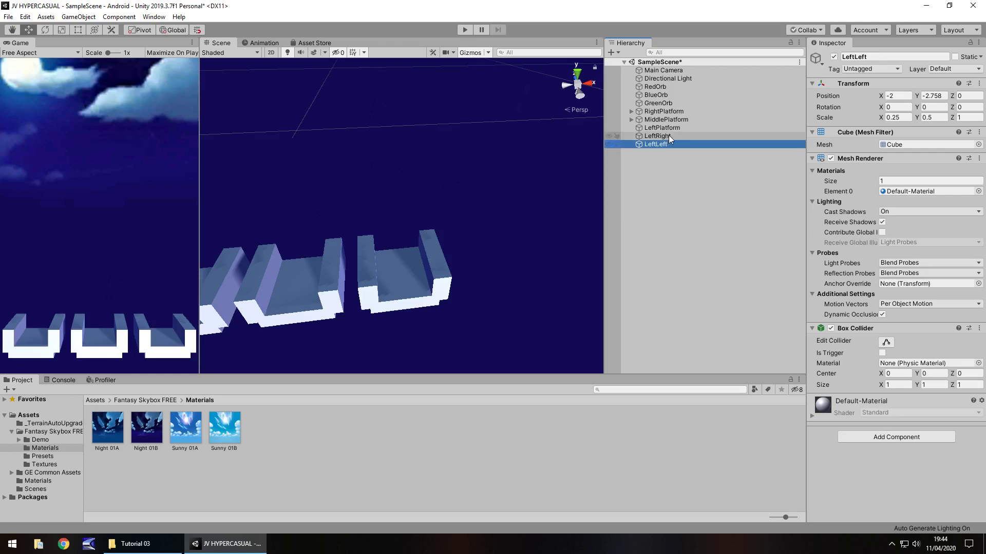
drag(657, 138, 657, 128)
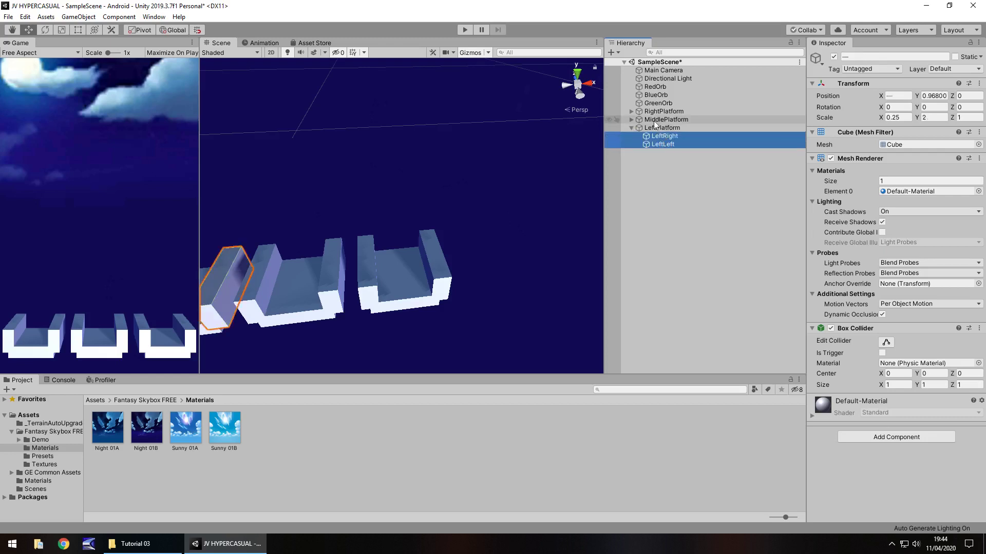
- Disable the Box Collider on all six child walls of the three platforms at once, and clear the selection
click(636, 120)
click(631, 120)
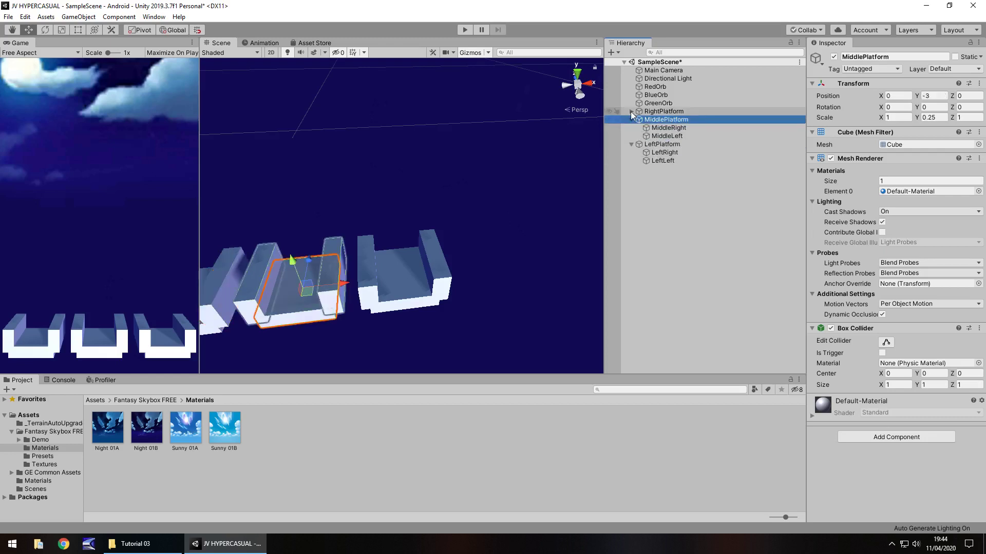
click(630, 112)
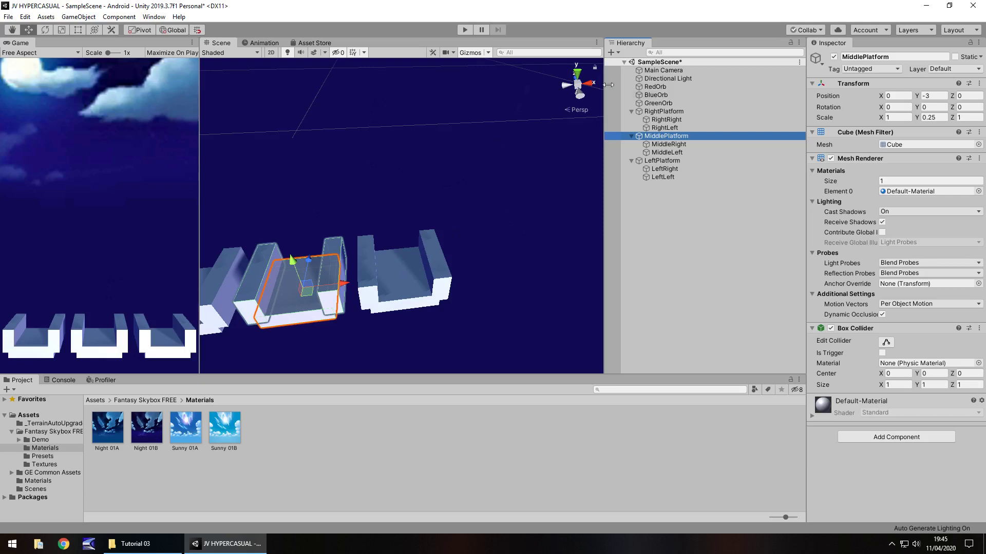
click(670, 119)
ctrl+click(672, 129)
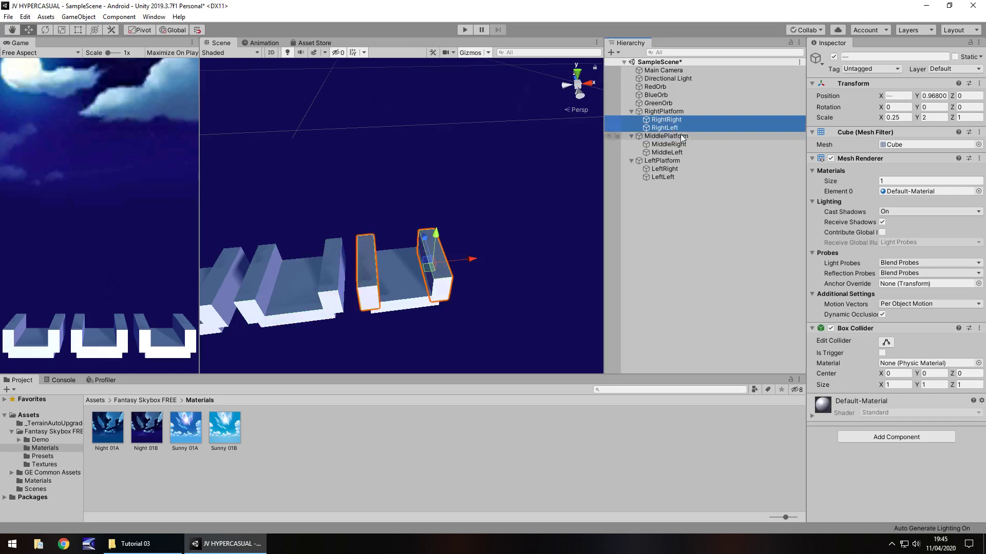
ctrl+click(675, 143)
ctrl+click(677, 152)
ctrl+click(673, 170)
ctrl+click(669, 177)
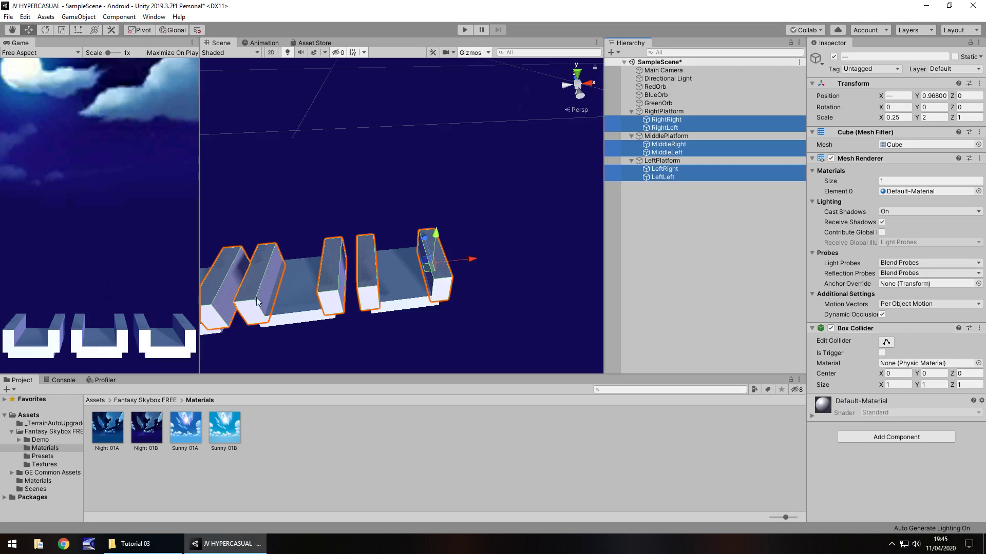
click(831, 328)
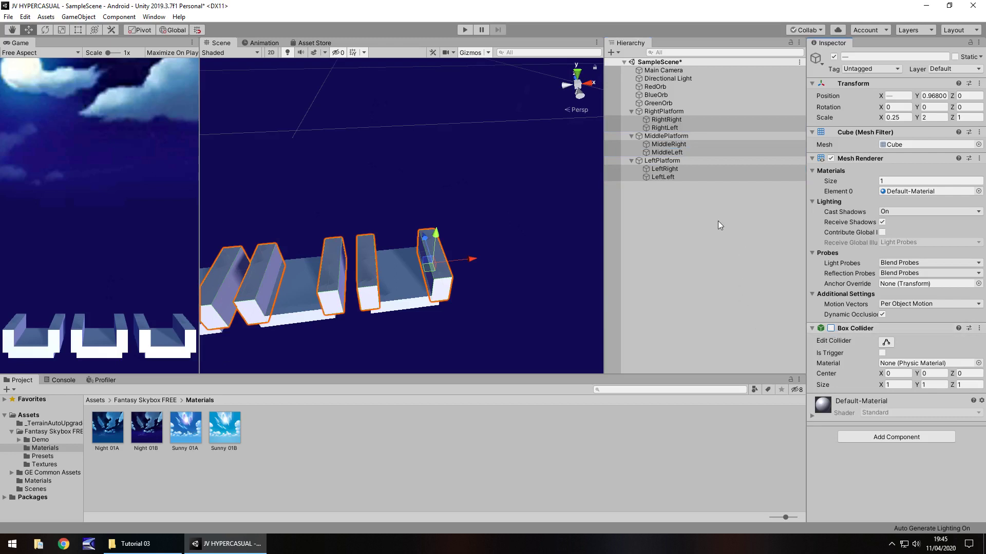
click(676, 208)
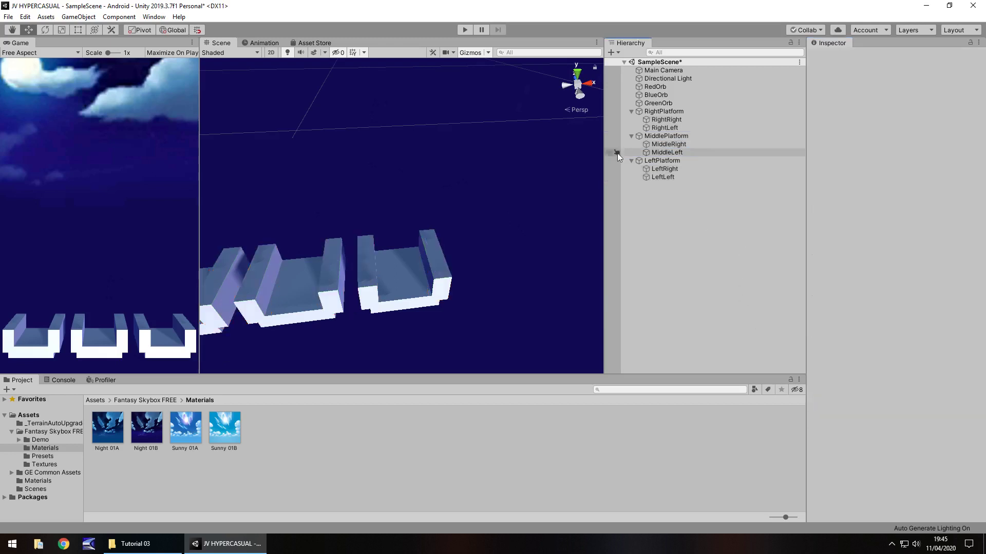
- Collapse the three platforms in the hierarchy and play-test the scene to watch the orbs land on them
click(631, 112)
click(631, 119)
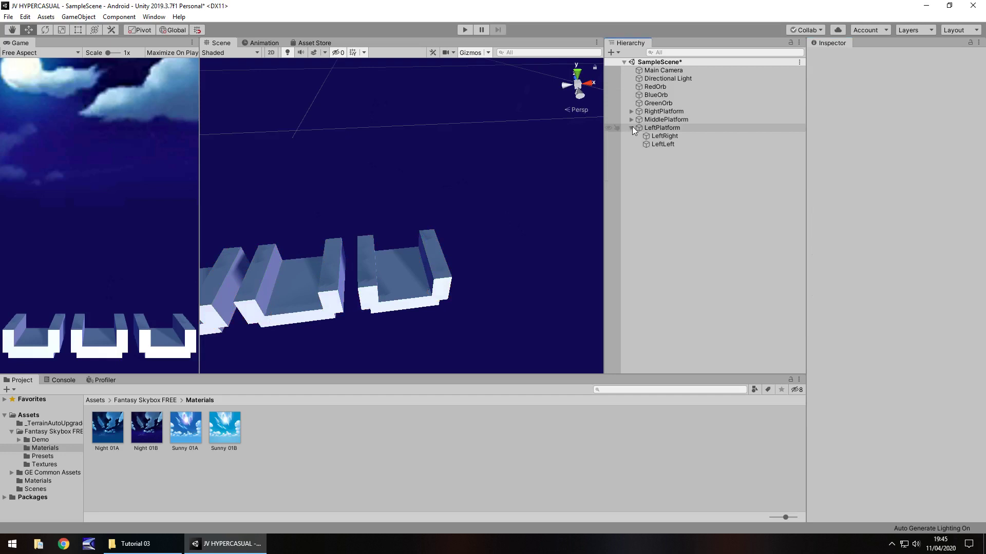
click(631, 127)
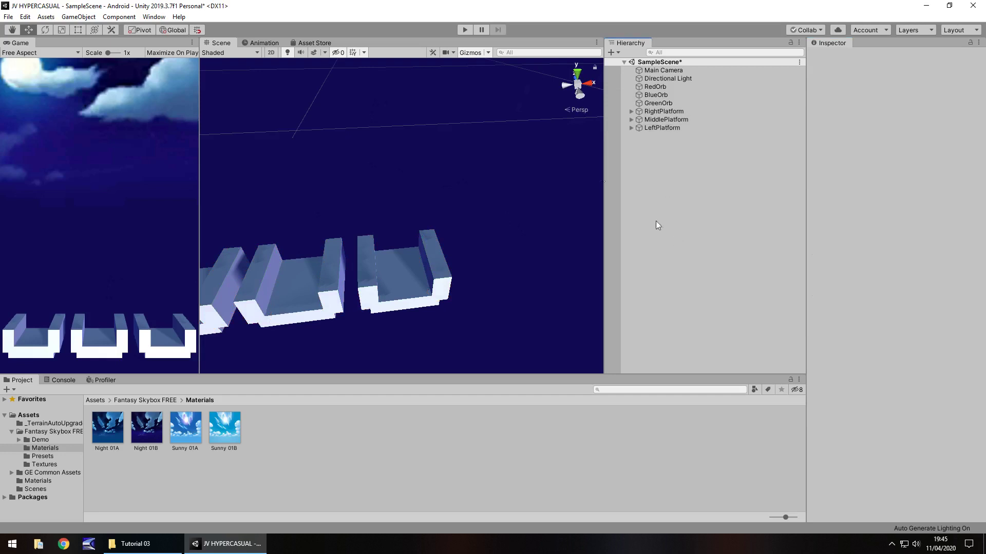
click(465, 29)
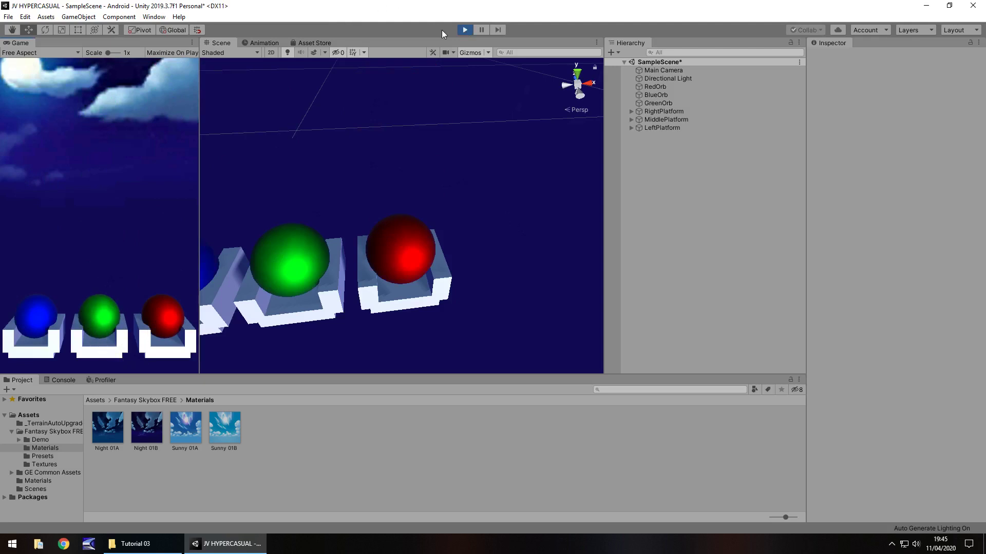
click(463, 30)
- Disable RightPlatform's own Box Collider and play-test the scene to see how the red orb behaves without it
click(674, 111)
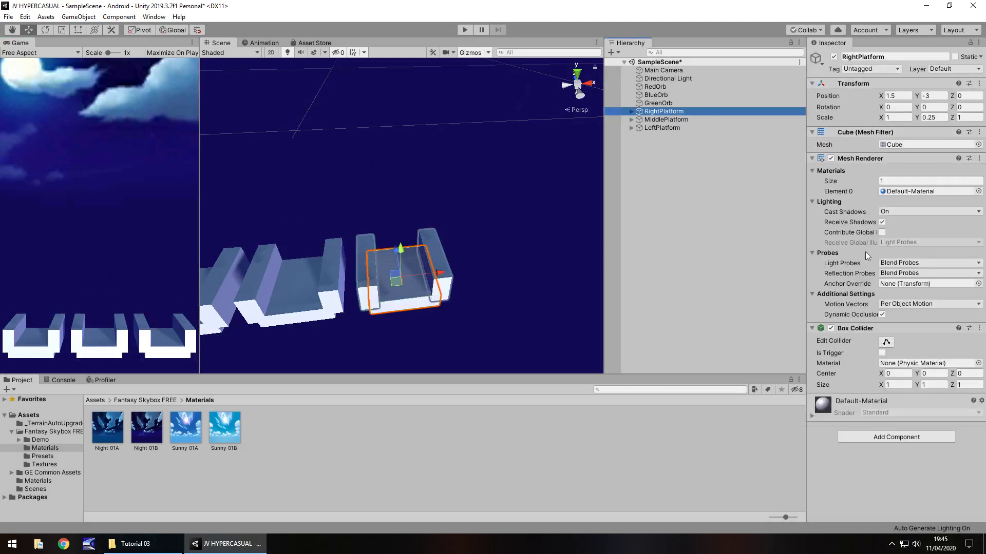
click(831, 328)
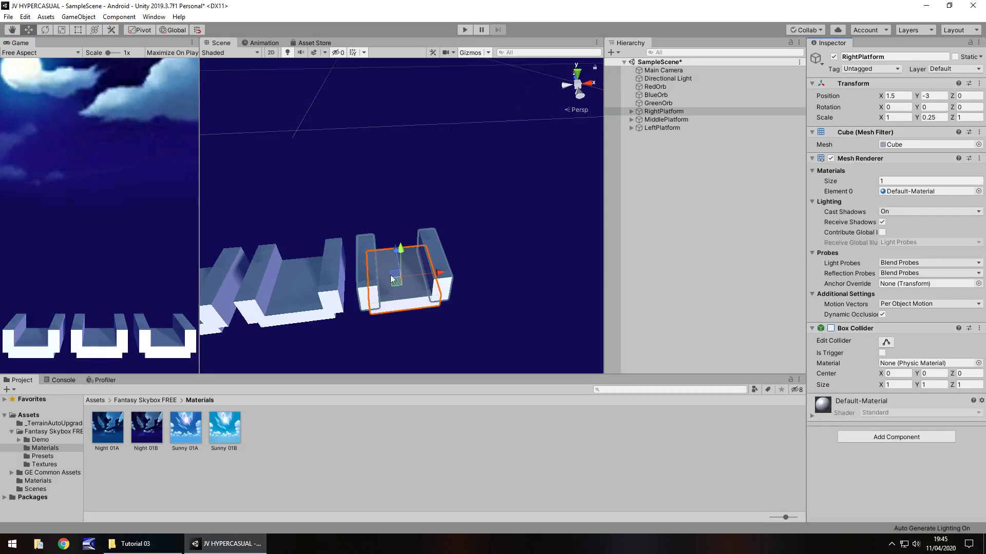
click(462, 30)
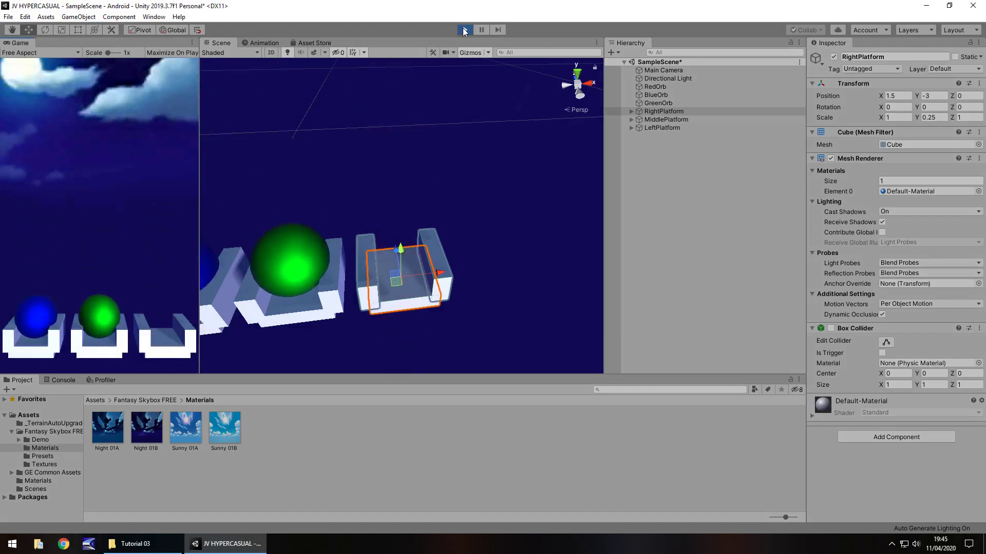
click(464, 30)
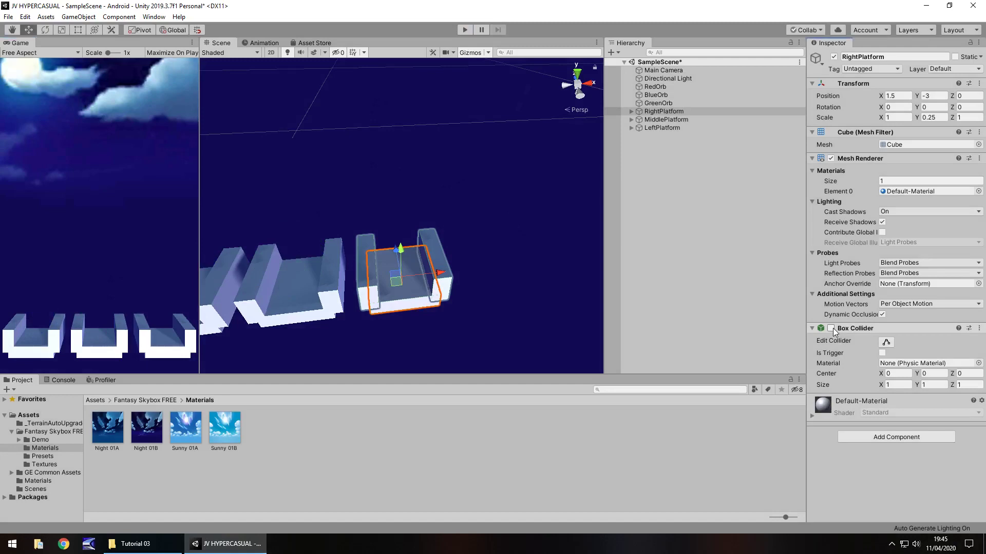
- Clear the selection and save the scene
click(668, 434)
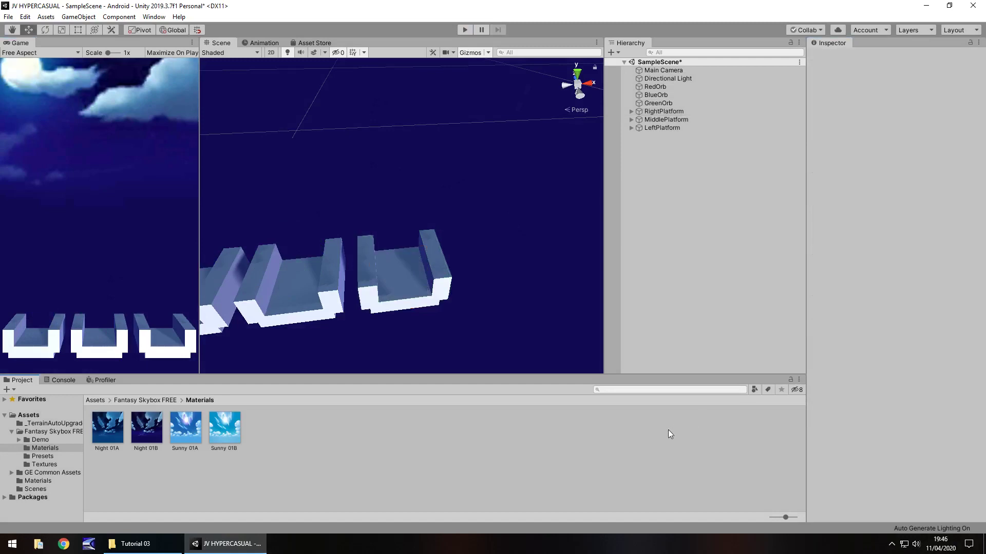
key(ctrl+s)
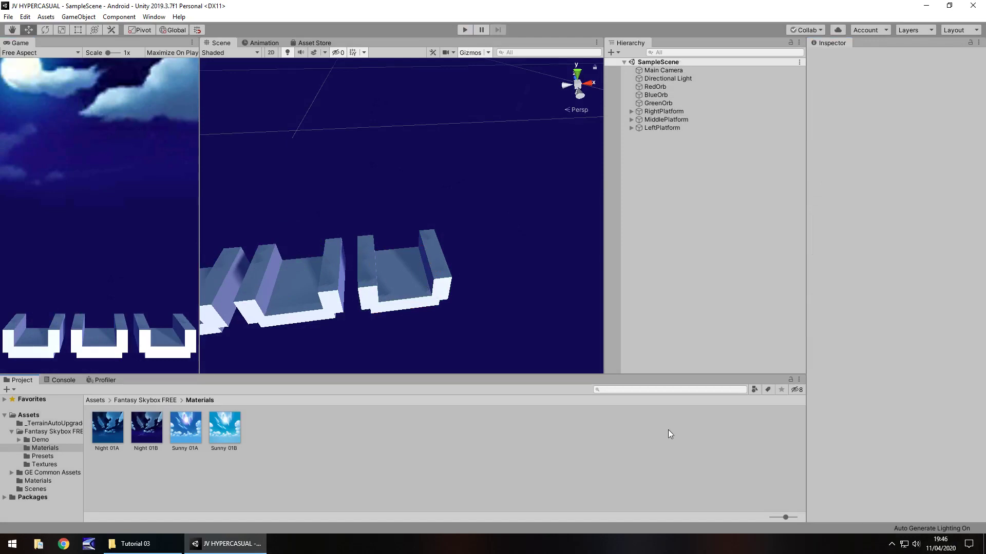